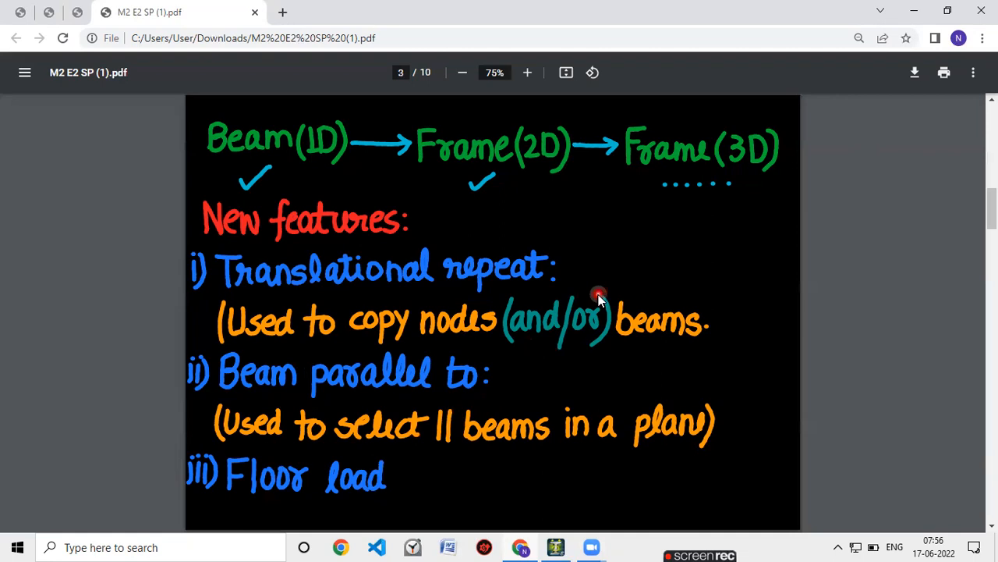
Review the new-feature notes, the 3D frame exercise and its answer pages in the PDF, ending at the hand-drawn 3D frame sketch.
{"action": "scroll", "coordinate": [598, 294], "scroll_direction": "down", "scroll_amount": 5}
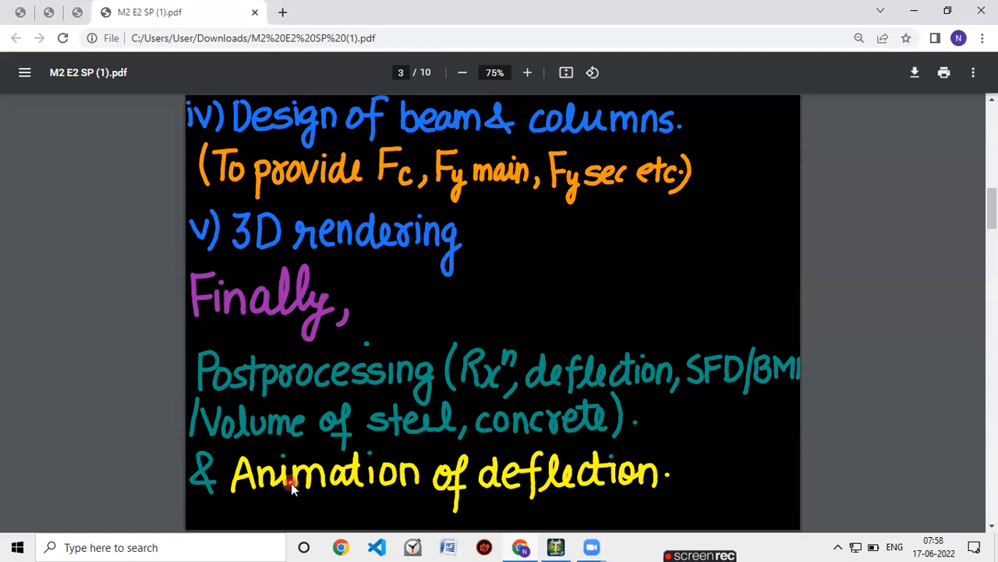
{"action": "scroll", "coordinate": [291, 483], "scroll_direction": "down", "scroll_amount": 5}
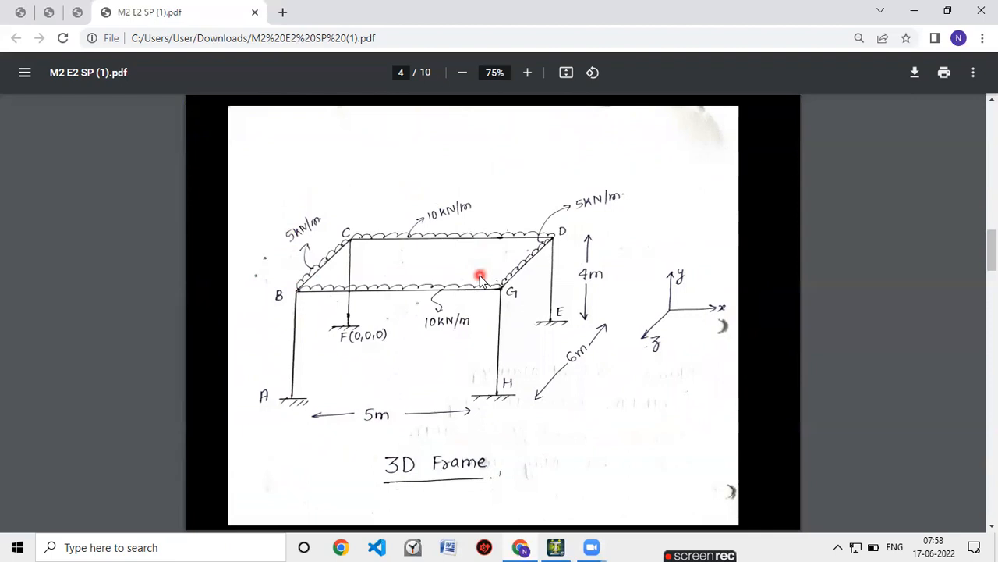
{"action": "scroll", "coordinate": [480, 280], "scroll_direction": "down", "scroll_amount": 3}
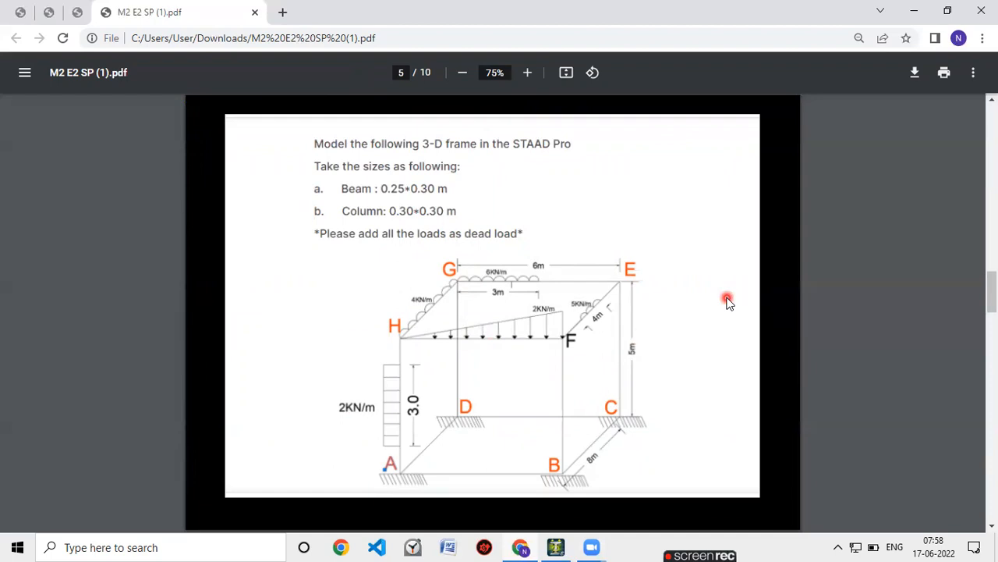
{"action": "key", "text": "Right"}
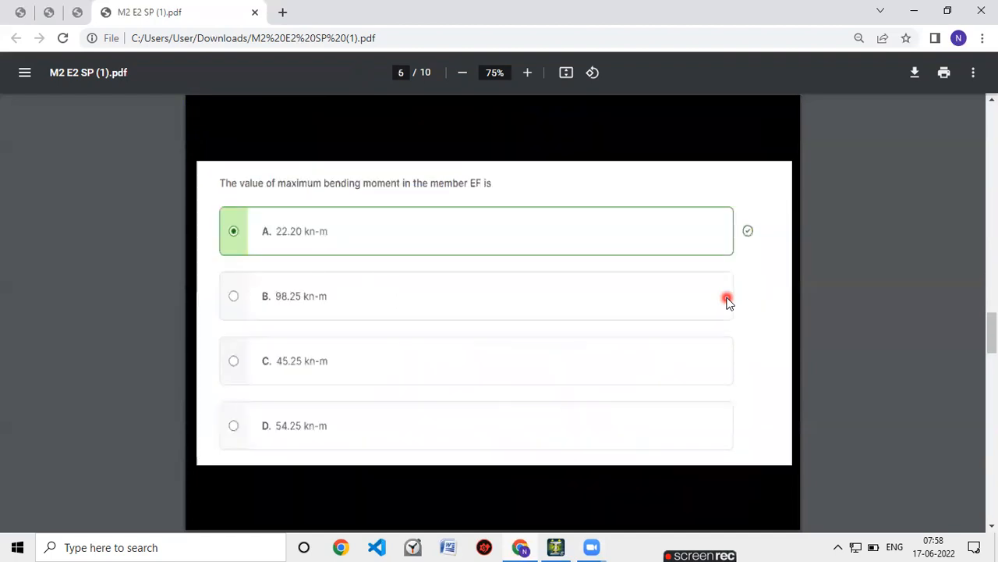
{"action": "key", "text": "Right"}
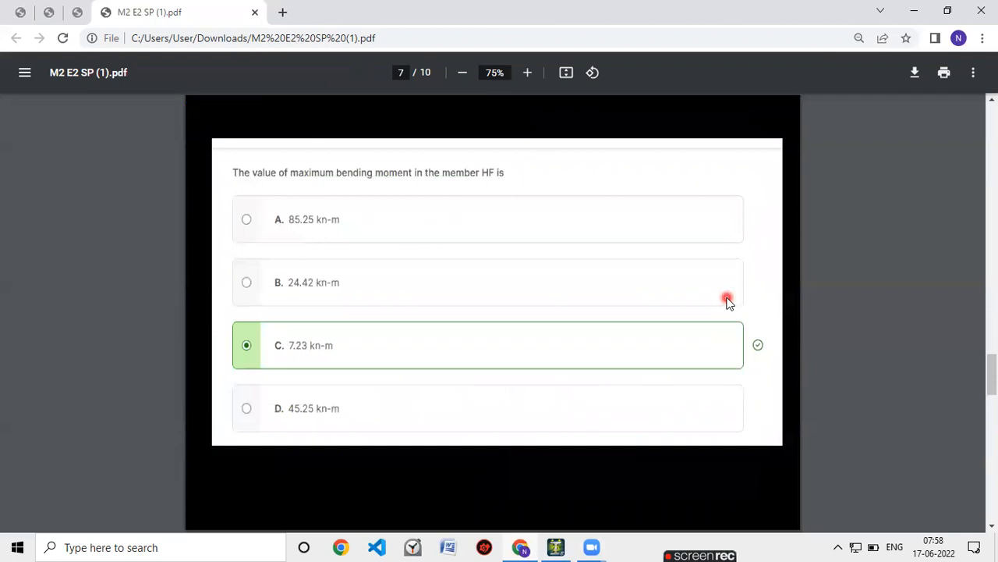
{"action": "key", "text": "Right"}
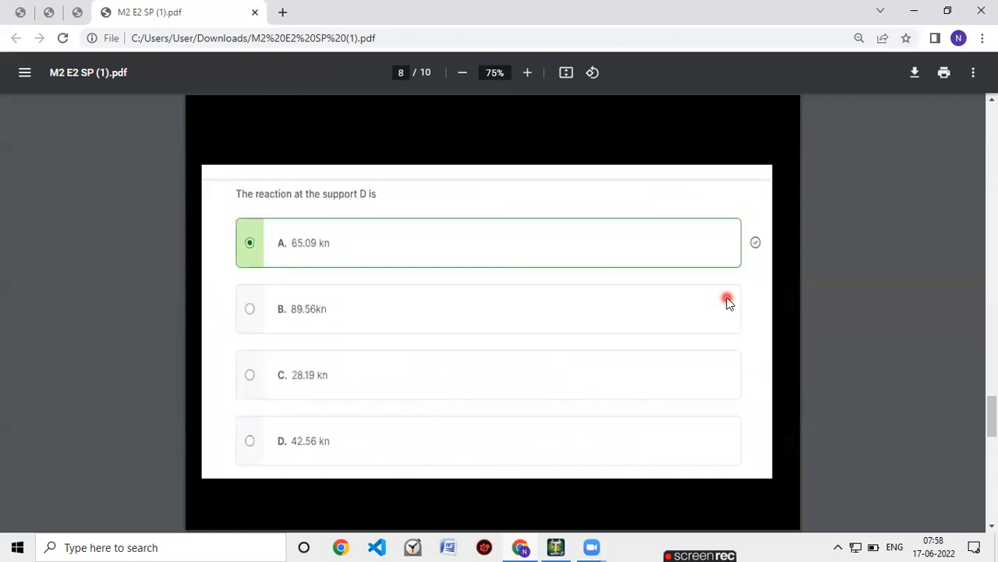
{"action": "key", "text": "Right"}
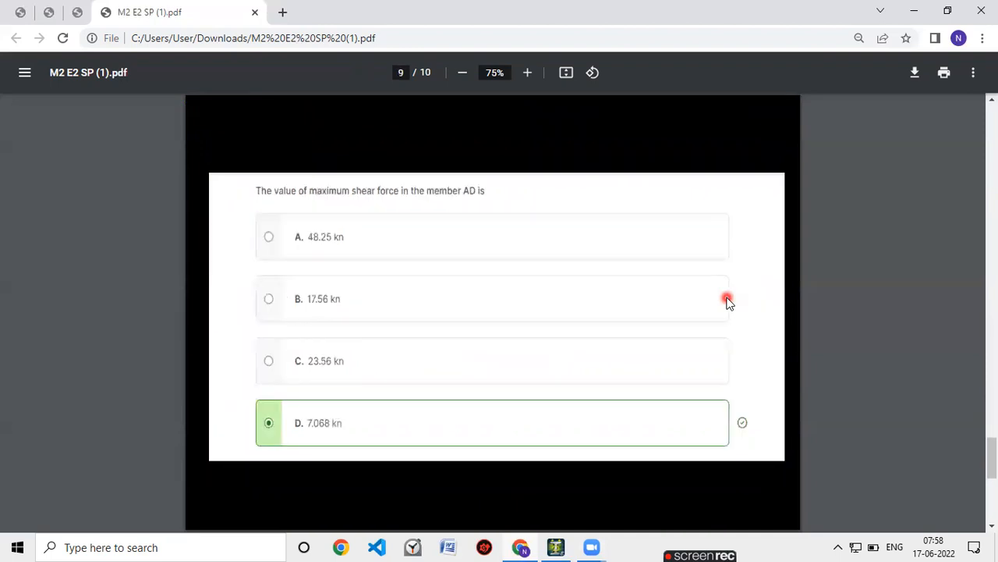
{"action": "key", "text": "Right"}
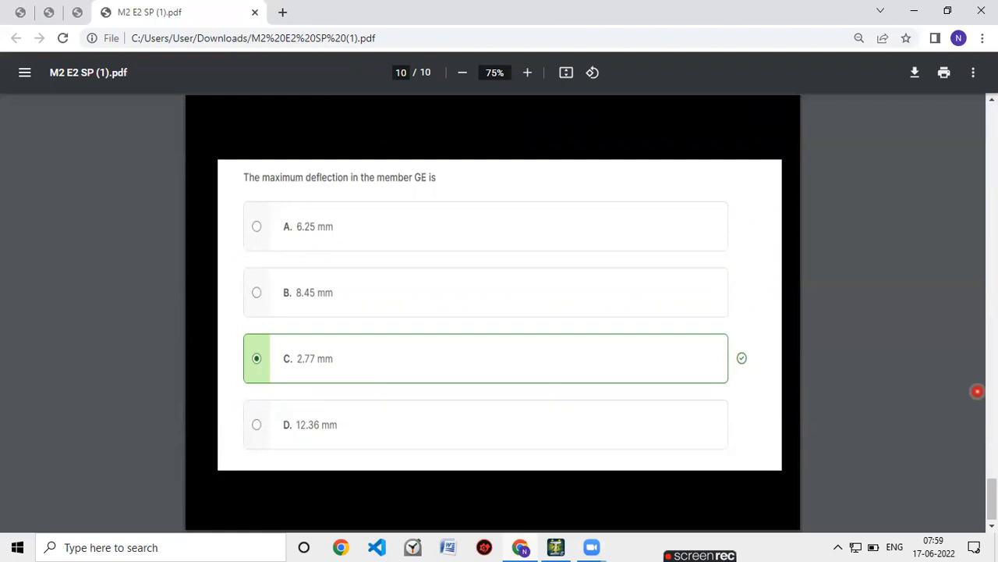
{"action": "left_click_drag", "start_coordinate": [991, 499], "coordinate": [995, 222]}
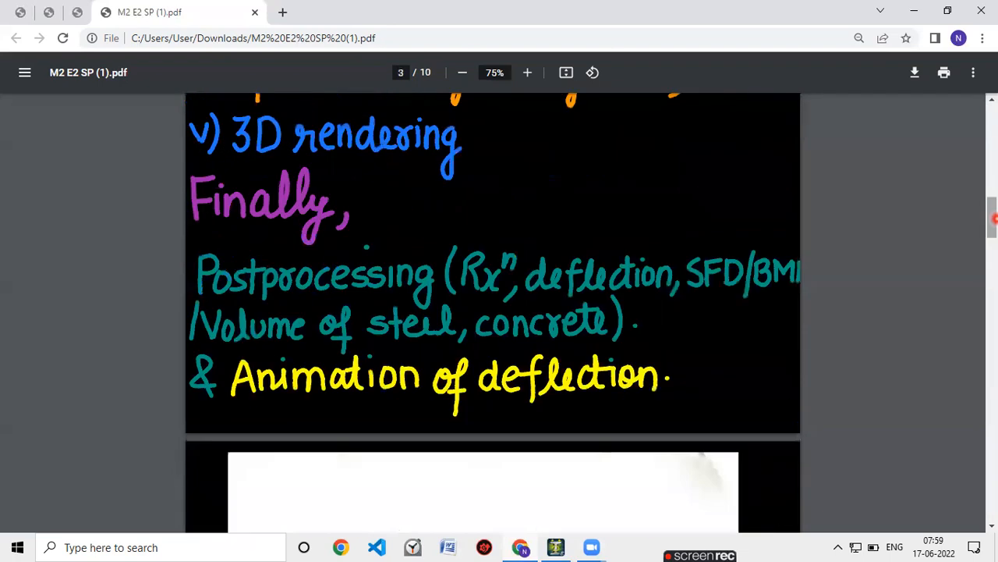
{"action": "scroll", "coordinate": [994, 220], "scroll_direction": "down", "scroll_amount": 4}
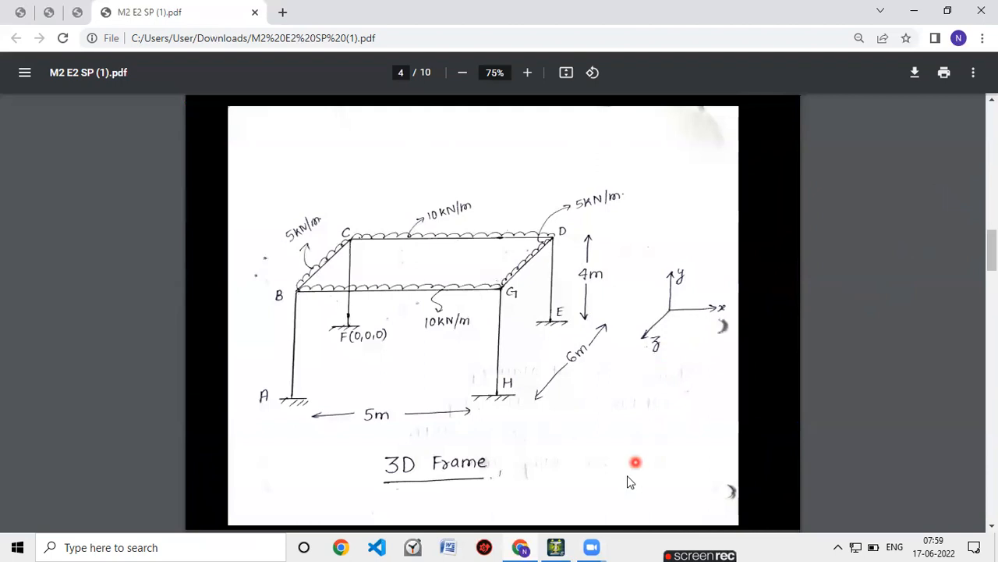
Switch to STAAD.Pro and close the Snap Node/Beam grid settings.
{"action": "left_click", "coordinate": [555, 547]}
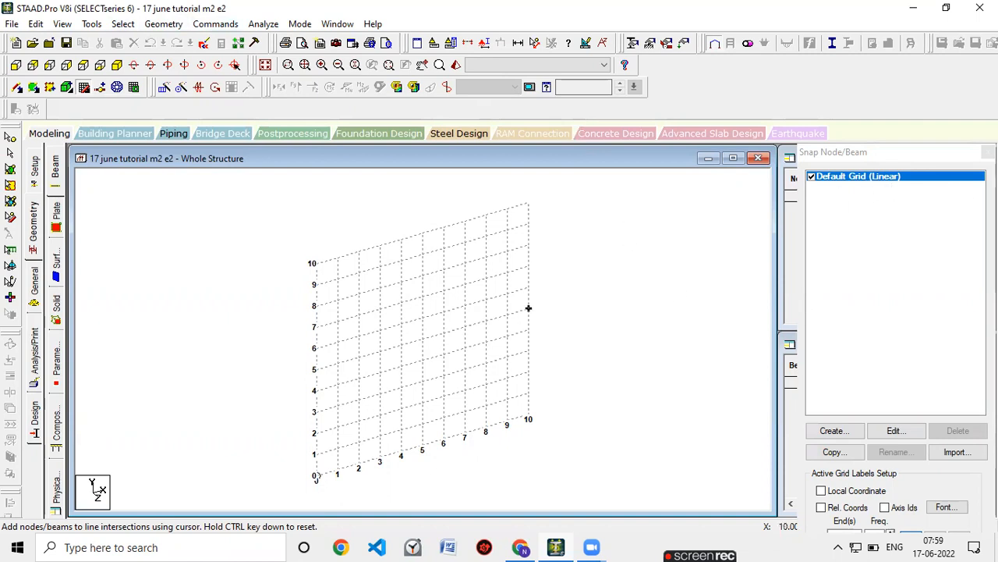
{"action": "left_click", "coordinate": [988, 151]}
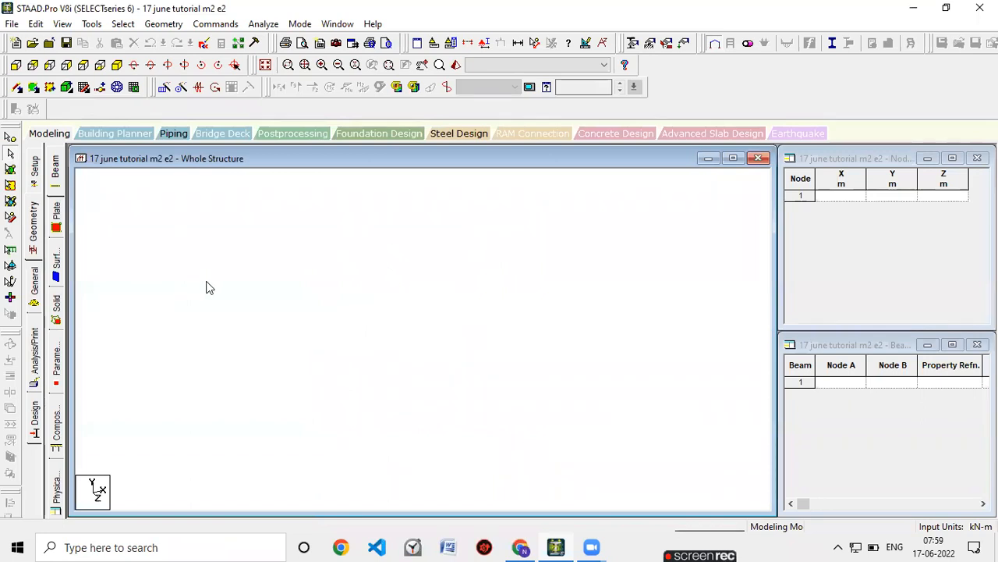
Consult the 3D frame sketch in the PDF and add node 1 at the origin (0, 0, 0) in STAAD.Pro's node table.
{"action": "left_click", "coordinate": [520, 547]}
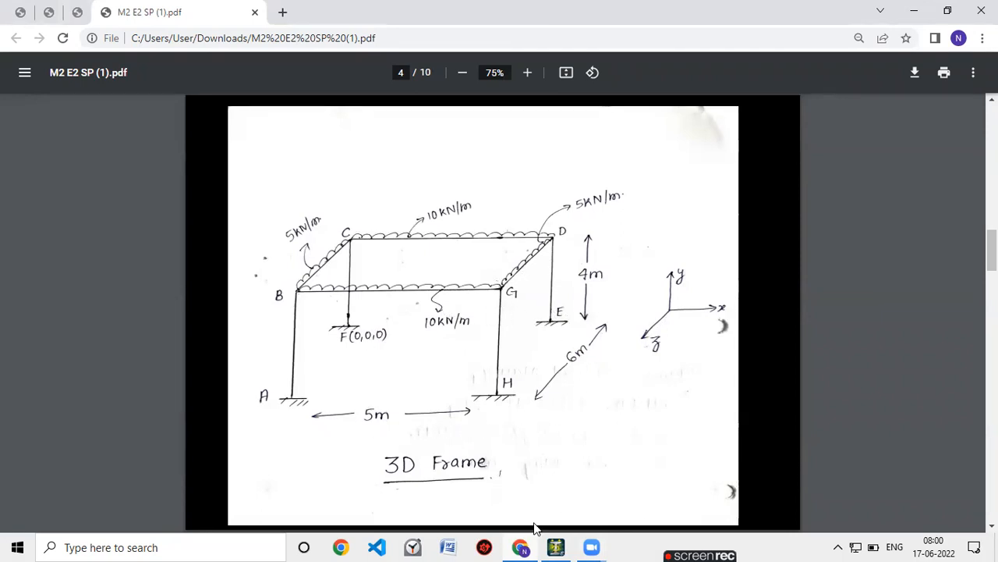
{"action": "left_click", "coordinate": [556, 546]}
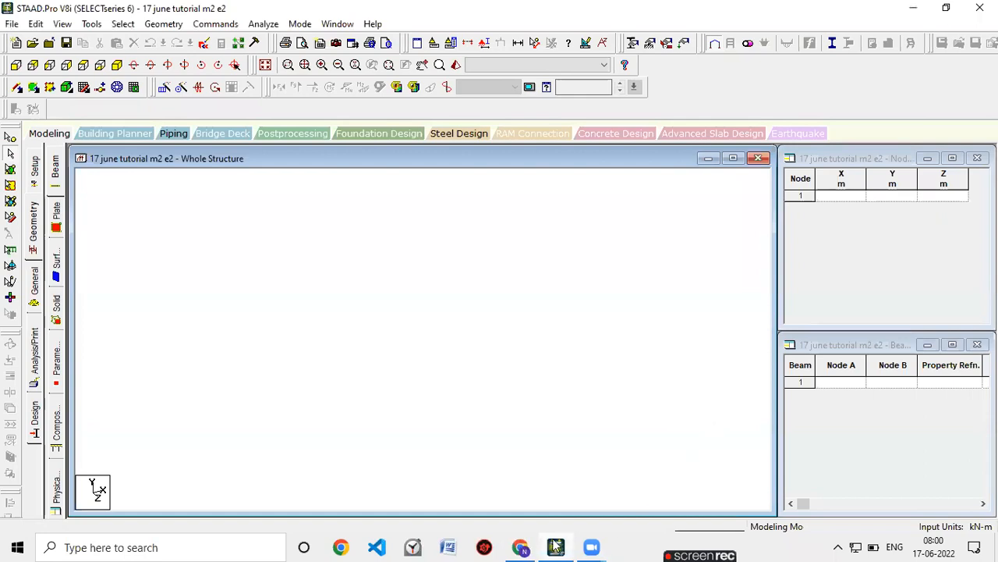
{"action": "left_click", "coordinate": [521, 547]}
{"action": "scroll", "coordinate": [639, 425], "scroll_direction": "up", "scroll_amount": 10}
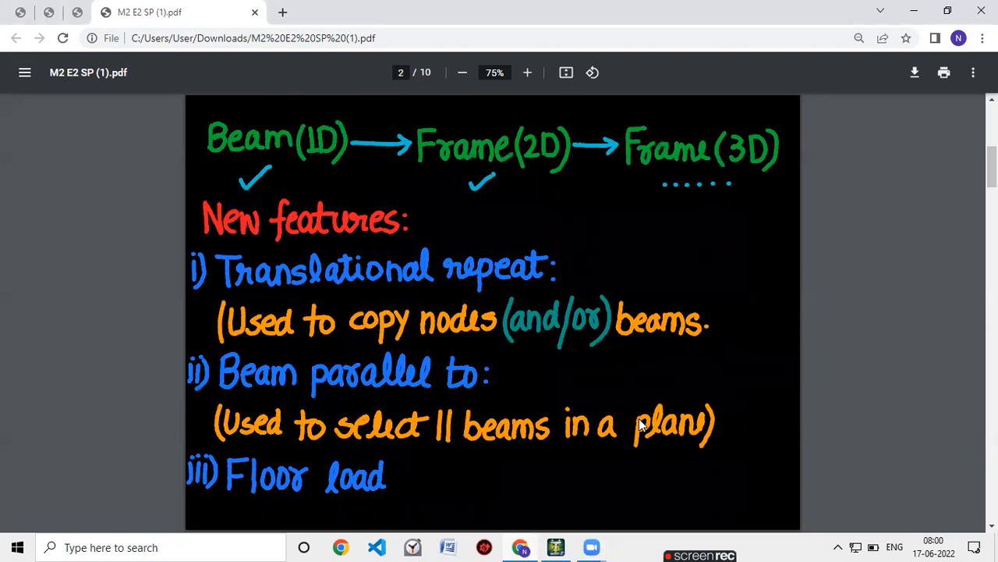
{"action": "scroll", "coordinate": [640, 424], "scroll_direction": "down", "scroll_amount": 10}
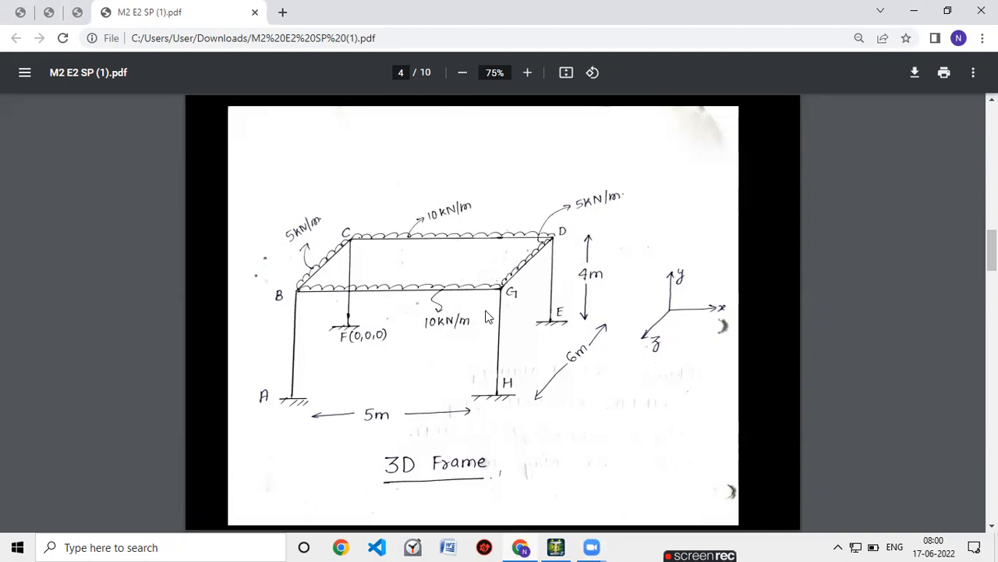
{"action": "left_click", "coordinate": [555, 547]}
{"action": "left_click", "coordinate": [838, 195]}
{"action": "type", "text": "0"}
{"action": "key", "text": "Tab"}
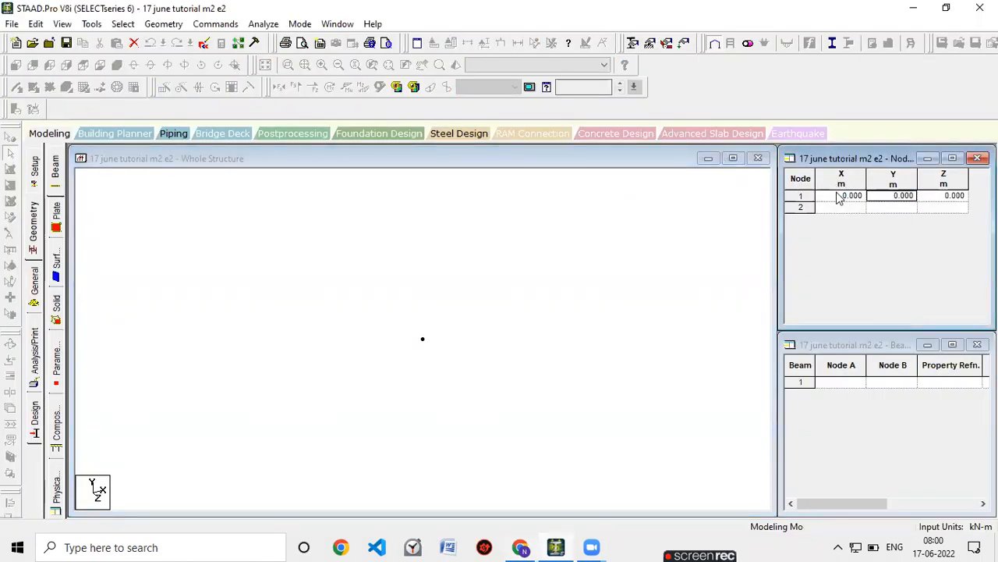
Check support E in the PDF sketch and add node 2 at X 5, Y 0, Z 0 m in STAAD.Pro's node table.
{"action": "left_click", "coordinate": [520, 547]}
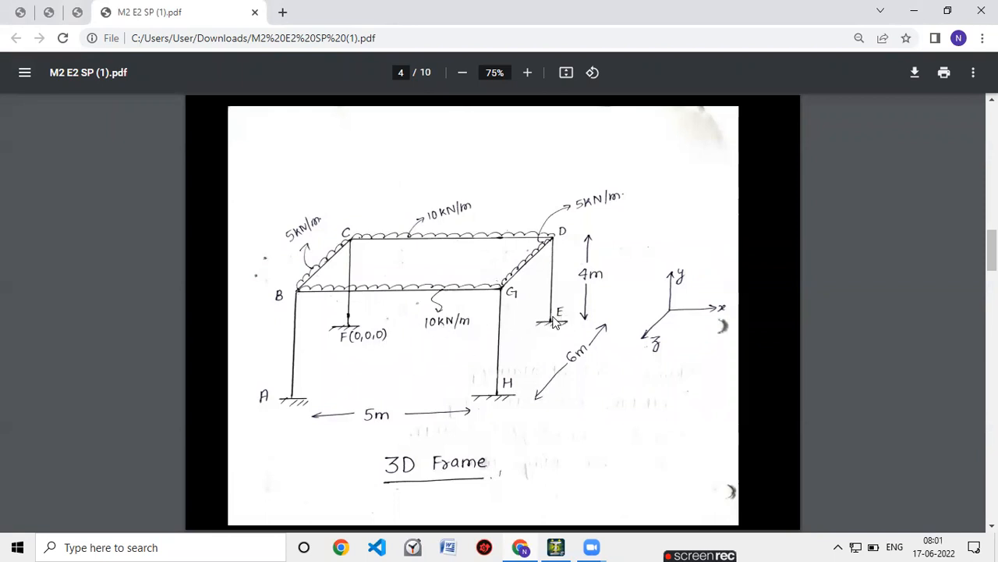
{"action": "left_click", "coordinate": [555, 547]}
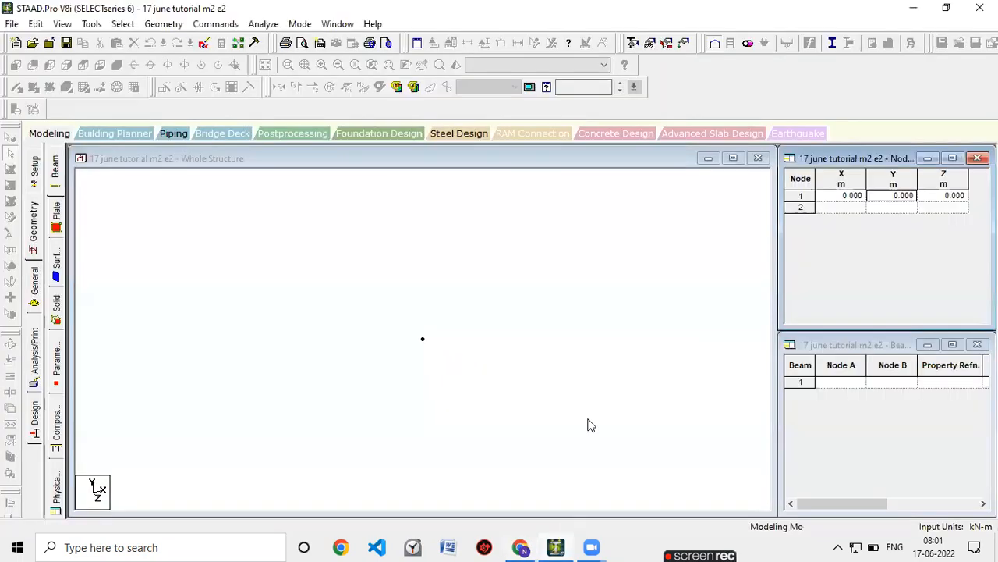
{"action": "left_click", "coordinate": [842, 207]}
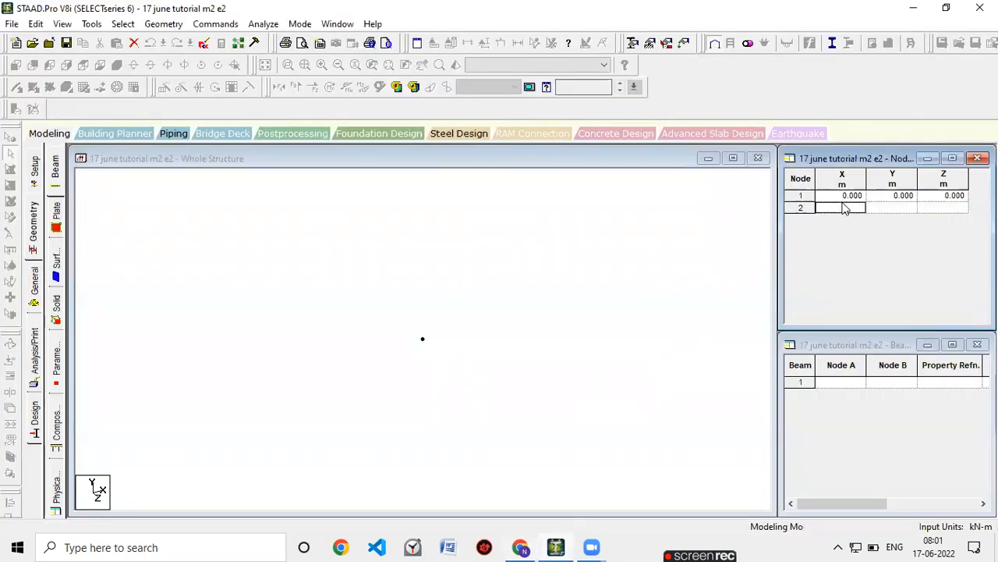
{"action": "type", "text": "6"}
{"action": "key", "text": "Return"}
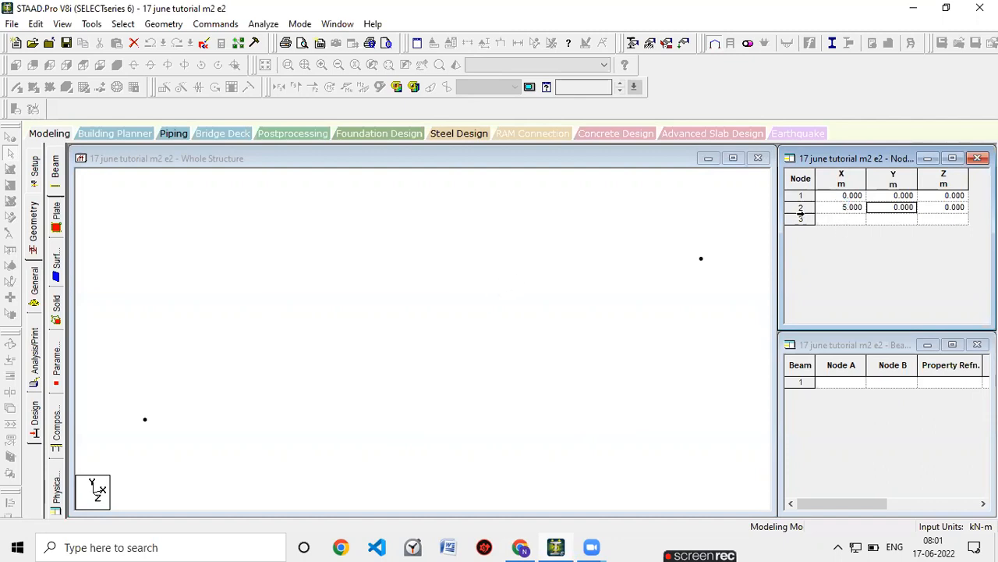
Check support H in the PDF sketch and add node 3 at X 5, Y 0, Z 6 m in STAAD.Pro's node table.
{"action": "left_click", "coordinate": [844, 220]}
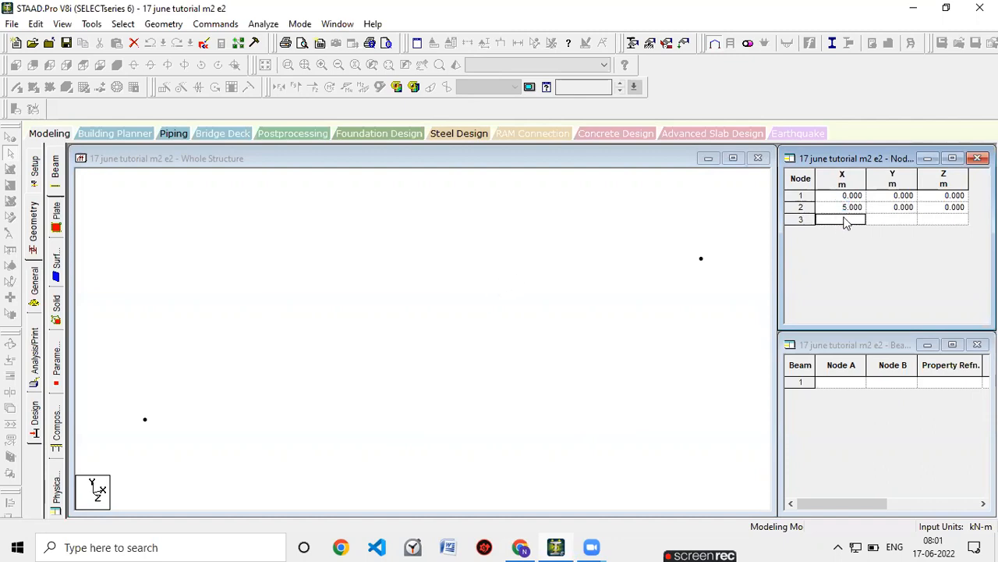
{"action": "left_click", "coordinate": [524, 547]}
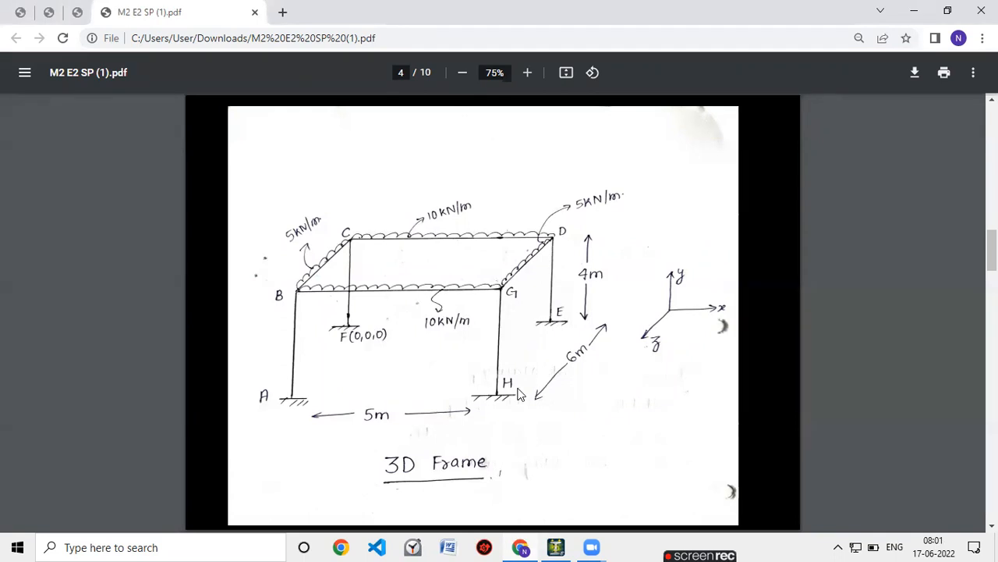
{"action": "left_click", "coordinate": [556, 546]}
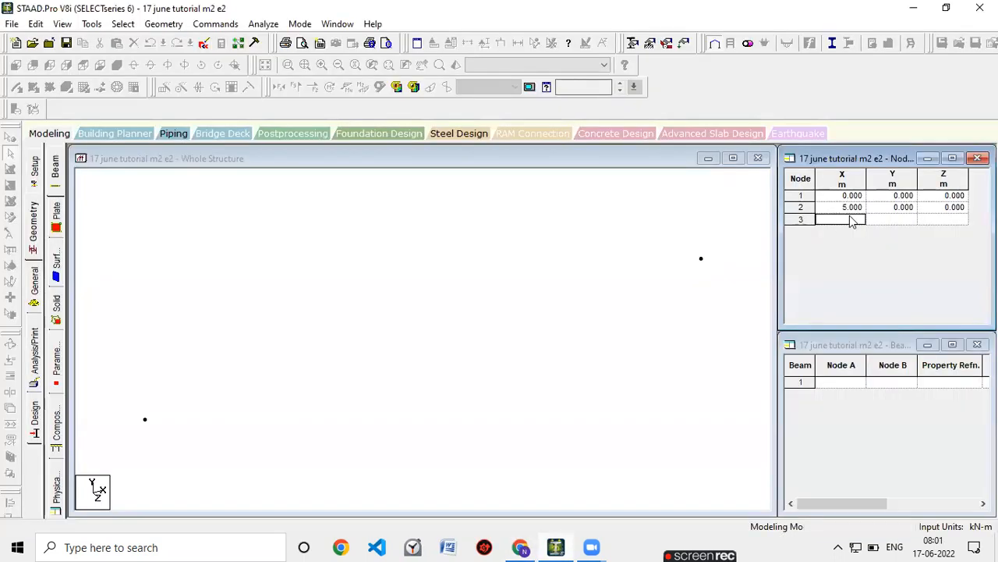
{"action": "type", "text": "5"}
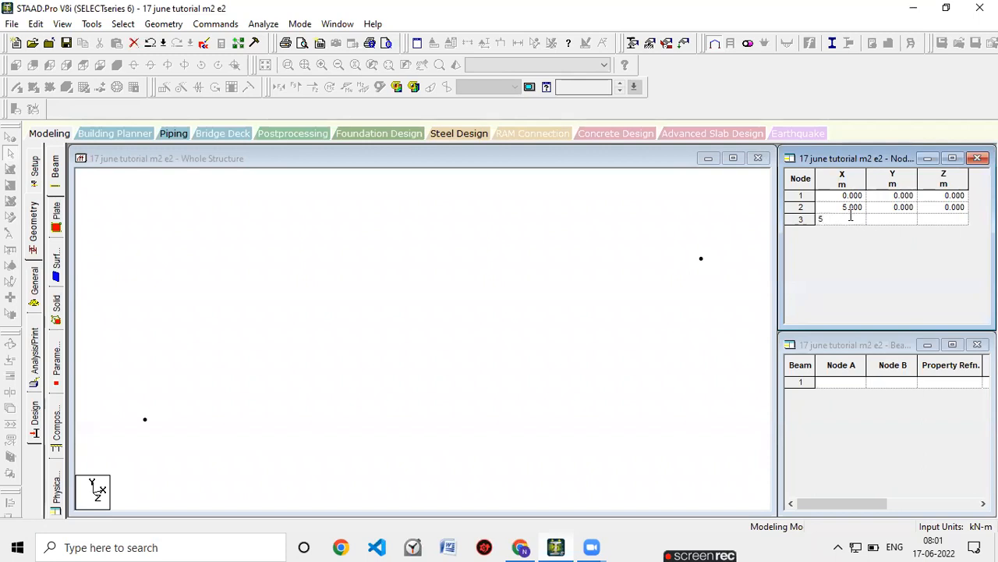
{"action": "left_click", "coordinate": [938, 220]}
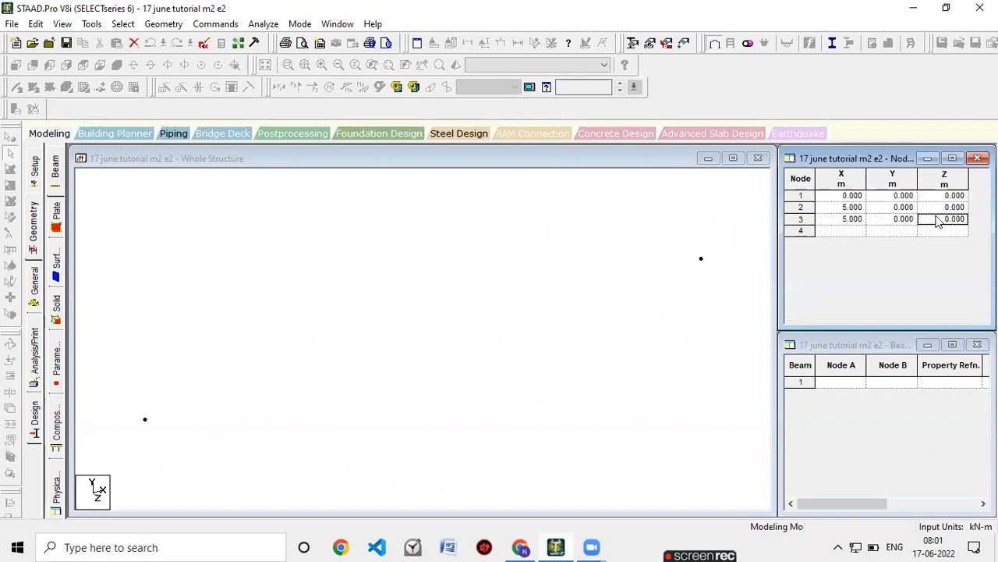
{"action": "type", "text": "6"}
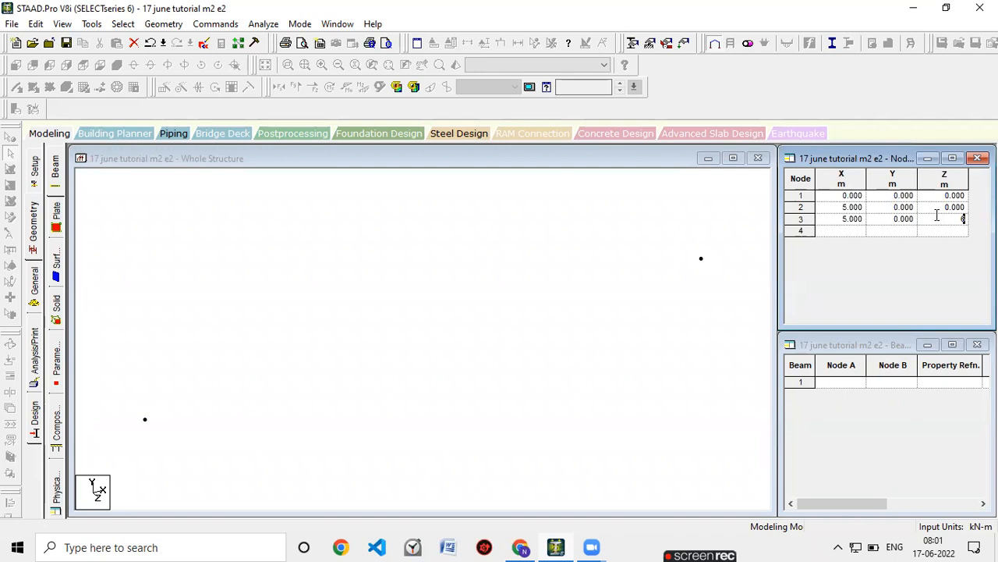
{"action": "left_click", "coordinate": [863, 233]}
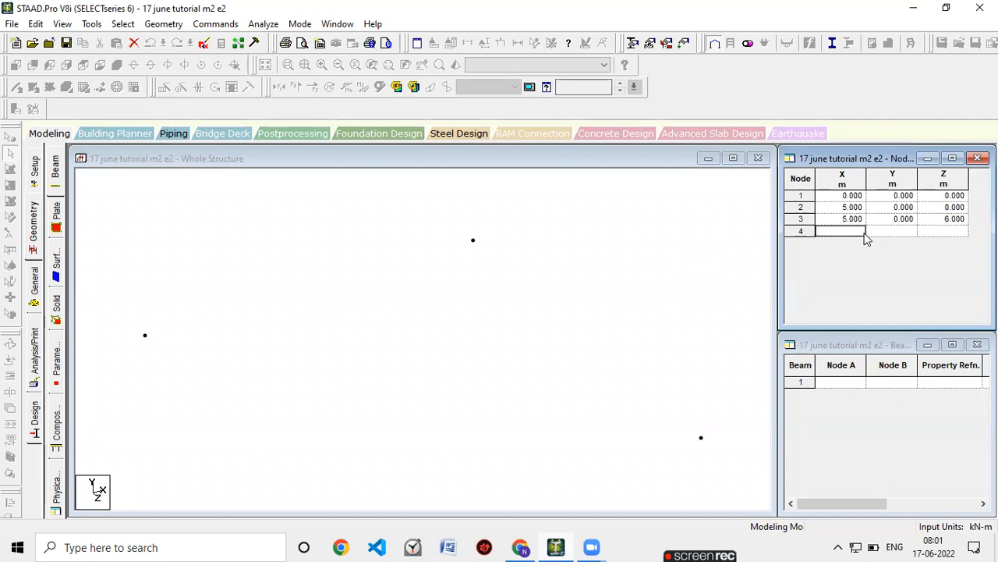
Check support A in the PDF sketch and add node 4 at X 0, Y 0, Z 6 m in STAAD.Pro's node table.
{"action": "left_click", "coordinate": [535, 546]}
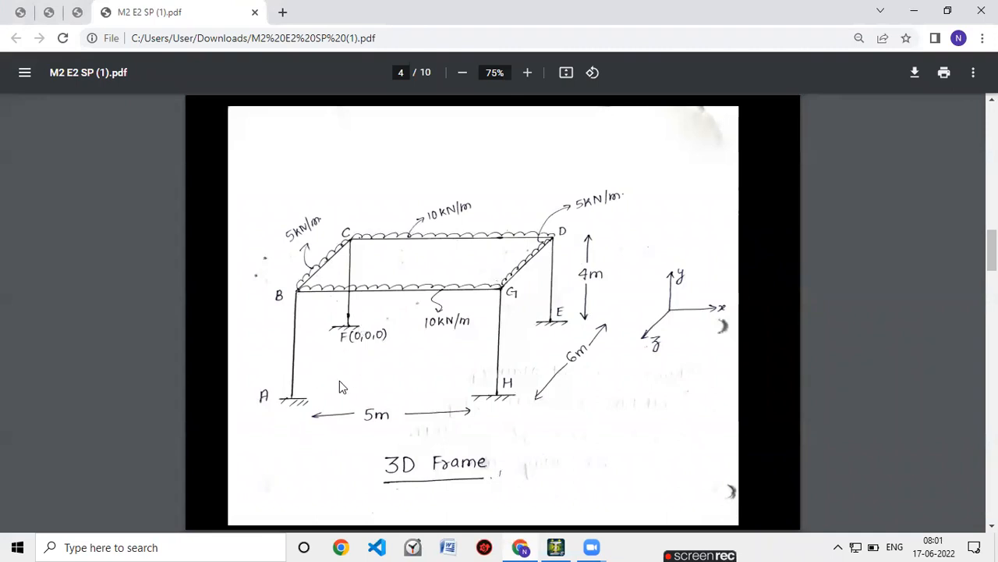
{"action": "left_click", "coordinate": [553, 546]}
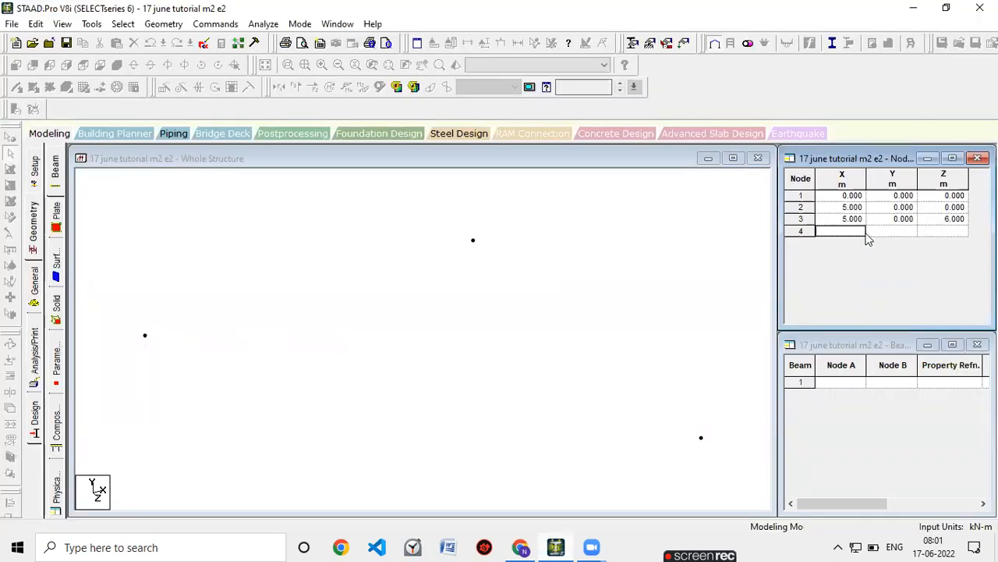
{"action": "left_click", "coordinate": [940, 233]}
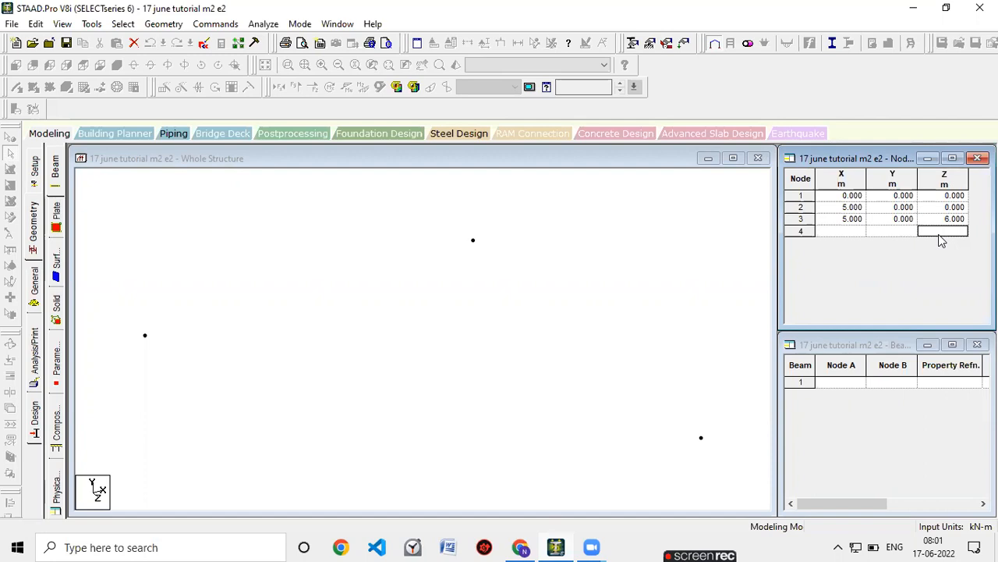
{"action": "type", "text": "6"}
{"action": "key", "text": "Return"}
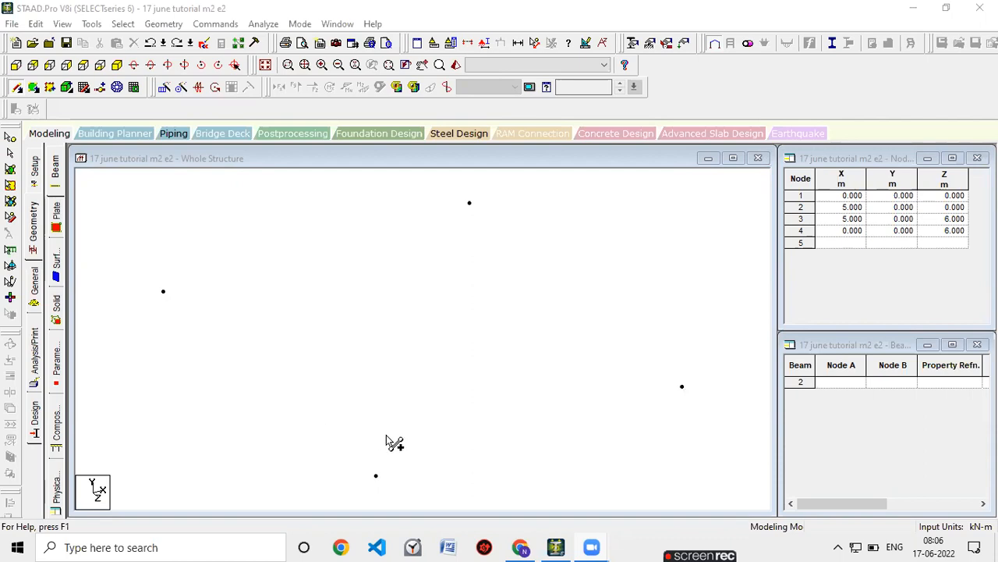
Compare the four base nodes with the supports in the PDF's 3D frame sketch and return to STAAD.Pro.
{"action": "left_click", "coordinate": [554, 547]}
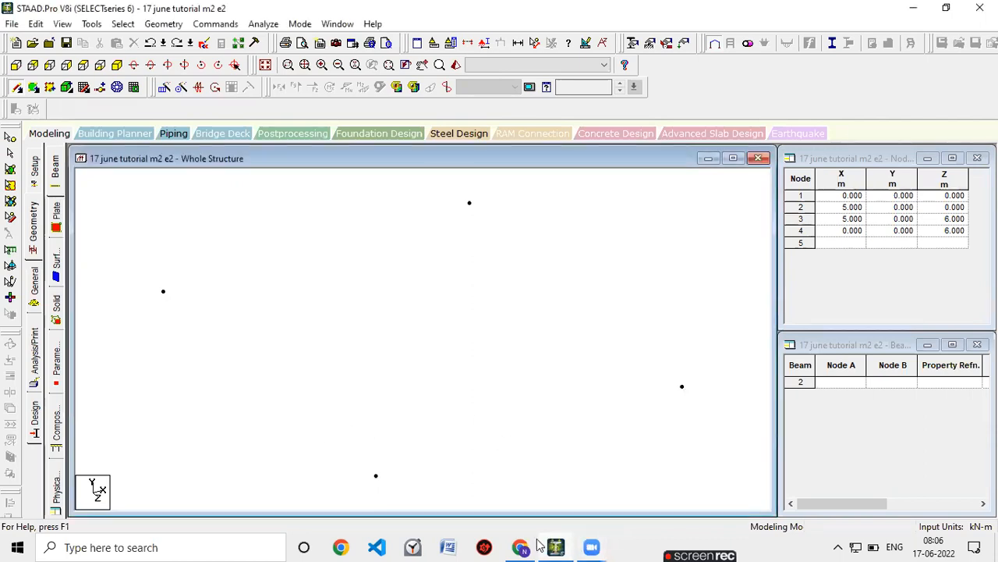
{"action": "left_click", "coordinate": [520, 547]}
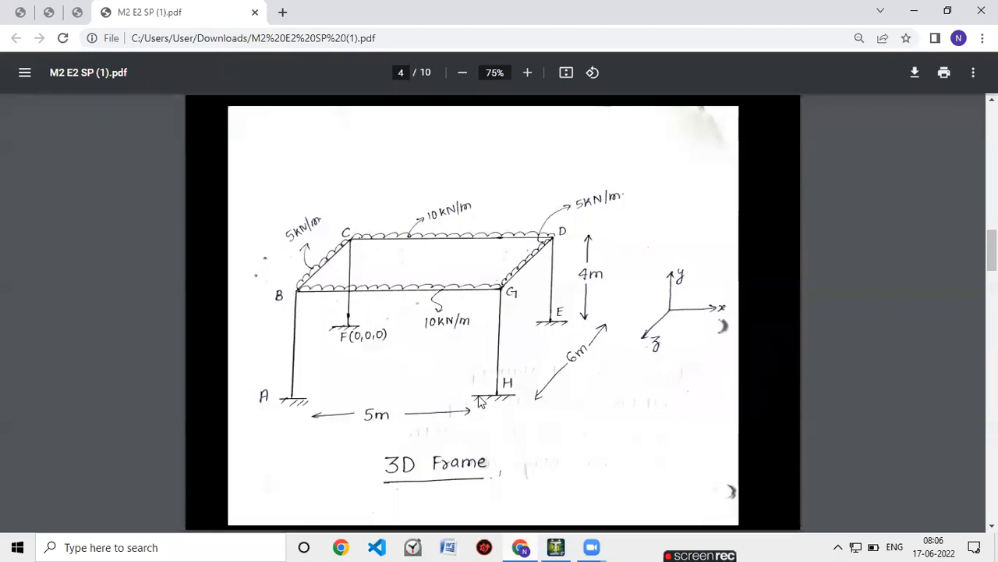
{"action": "left_click", "coordinate": [555, 546]}
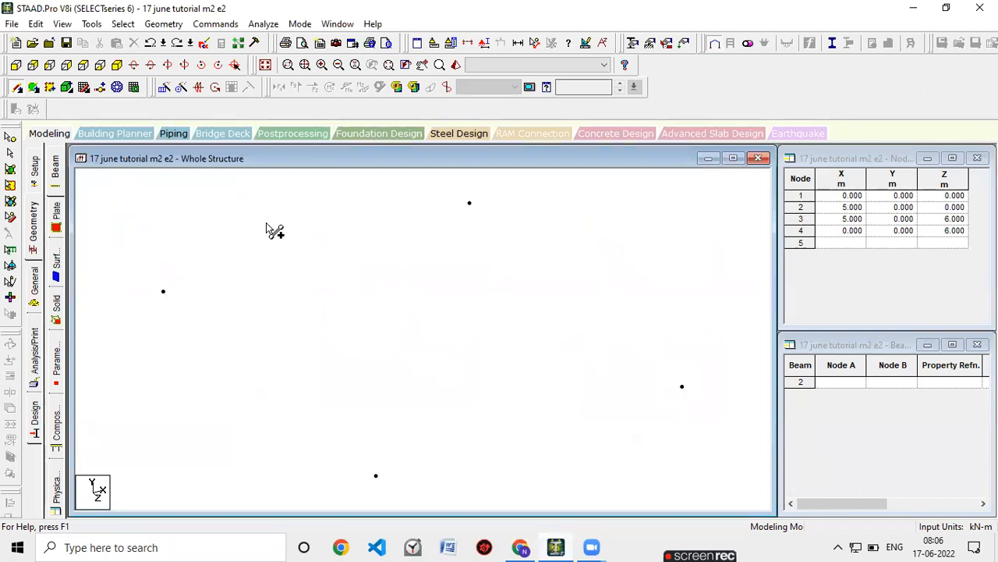
Select all four base nodes and start a Translational Repeat of them in the global Y direction.
{"action": "left_click", "coordinate": [10, 138]}
{"action": "left_click", "coordinate": [10, 137]}
{"action": "left_click_drag", "start_coordinate": [128, 192], "coordinate": [714, 499]}
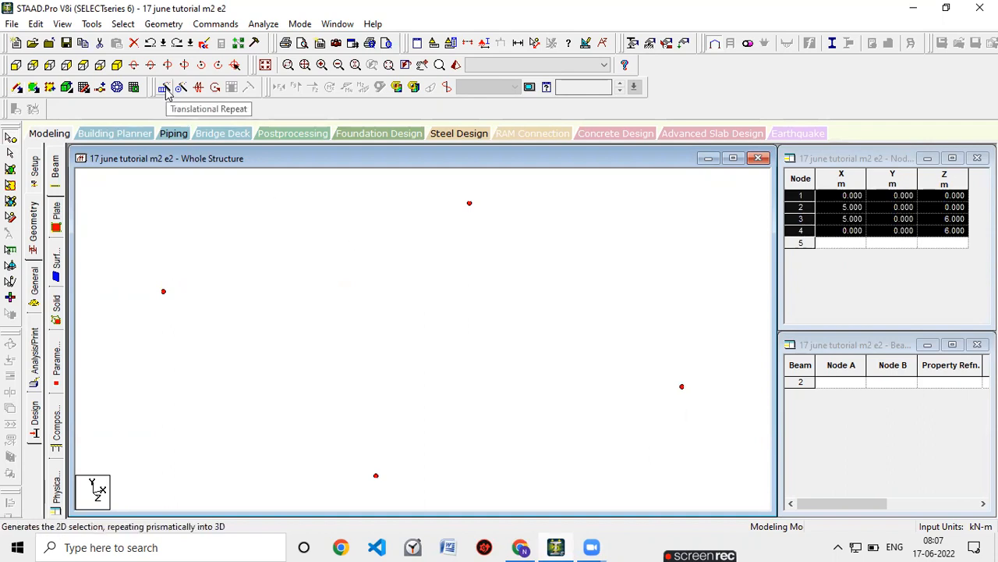
{"action": "left_click", "coordinate": [164, 25]}
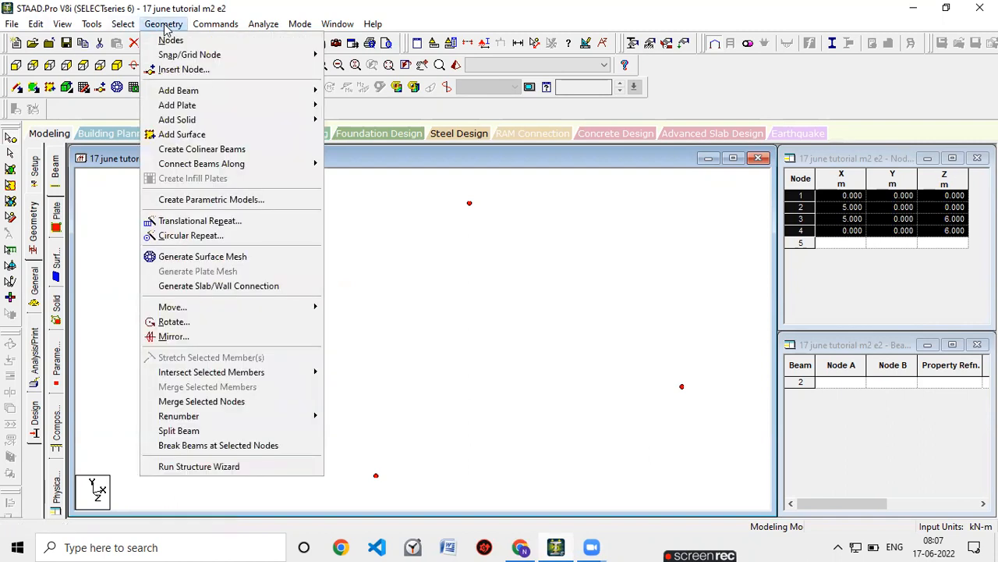
{"action": "left_click", "coordinate": [188, 223]}
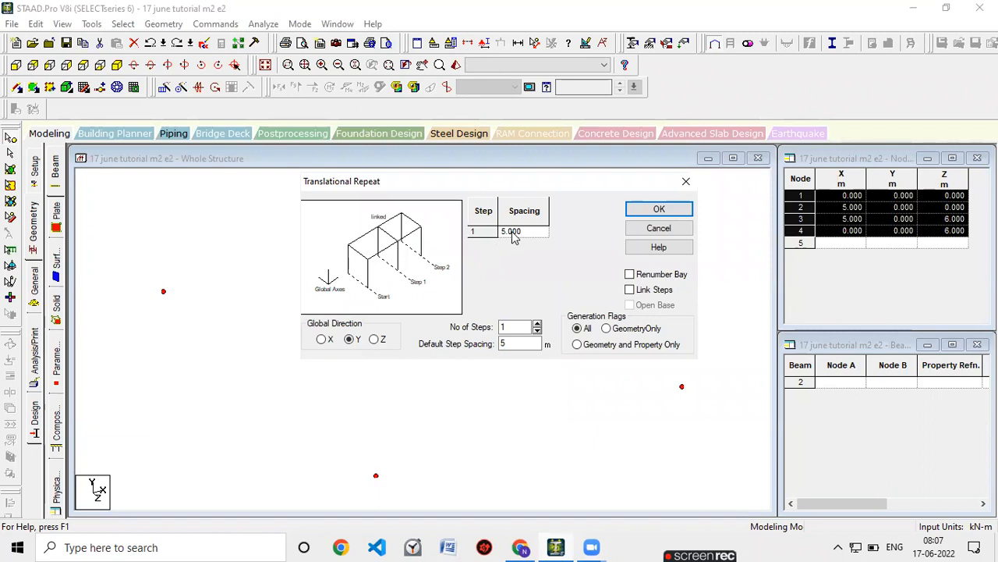
Check the column height in the PDF sketch and generate the columns with one 4 m repeat step in Y and Link Steps enabled.
{"action": "left_click", "coordinate": [520, 546]}
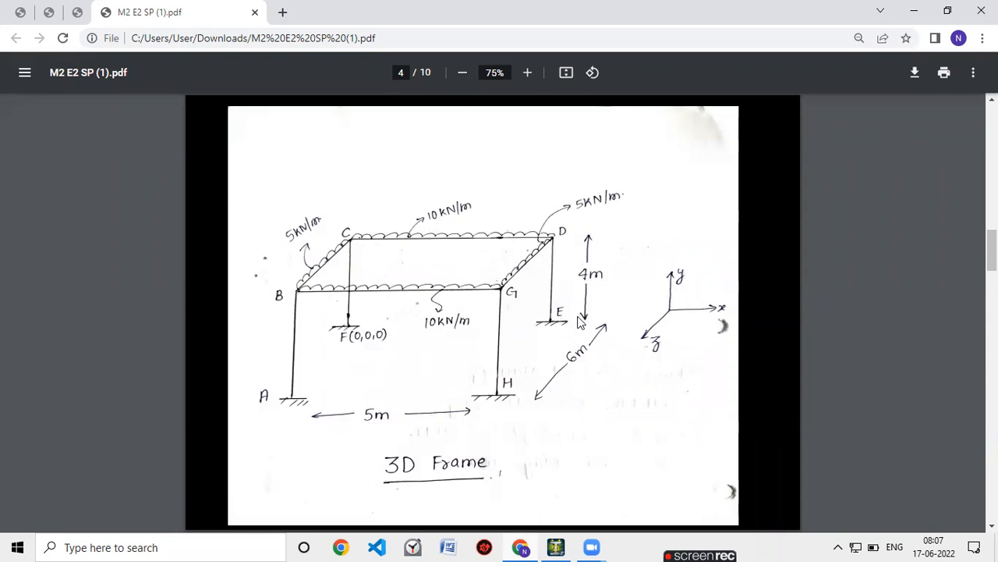
{"action": "left_click", "coordinate": [522, 548]}
{"action": "left_click", "coordinate": [529, 231]}
{"action": "left_click", "coordinate": [524, 232]}
{"action": "double_click", "coordinate": [522, 231]}
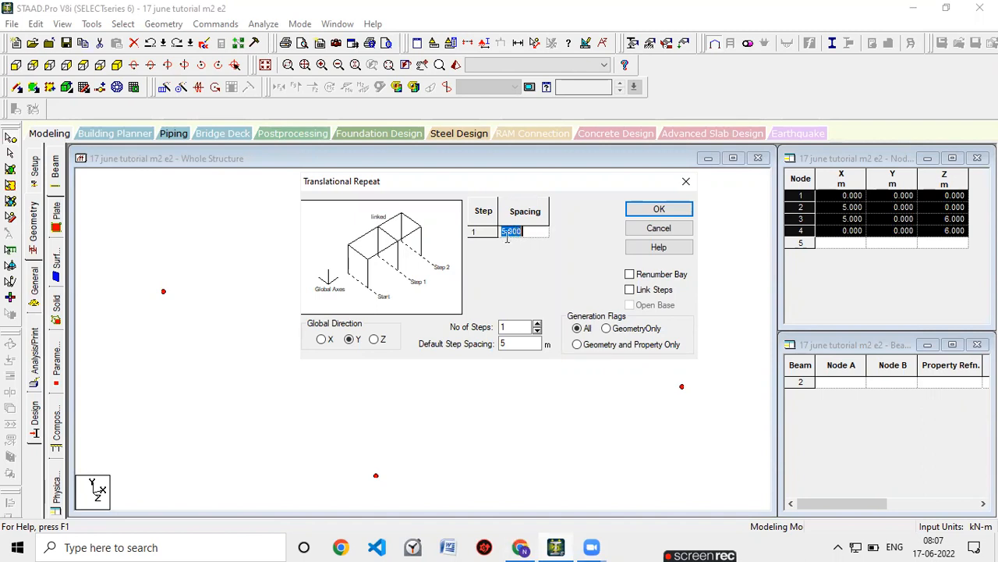
{"action": "type", "text": "4"}
{"action": "left_click", "coordinate": [630, 290]}
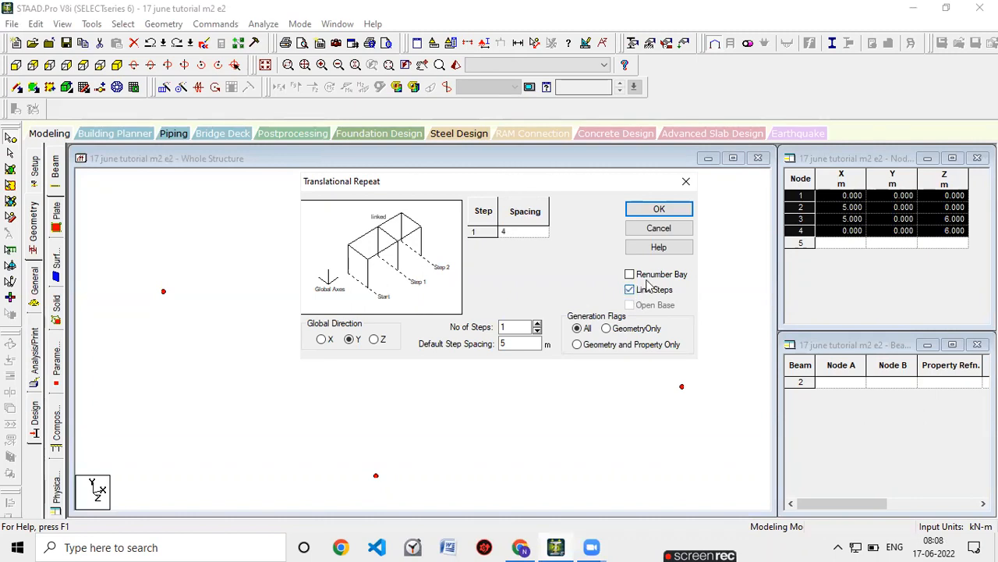
{"action": "left_click", "coordinate": [671, 207]}
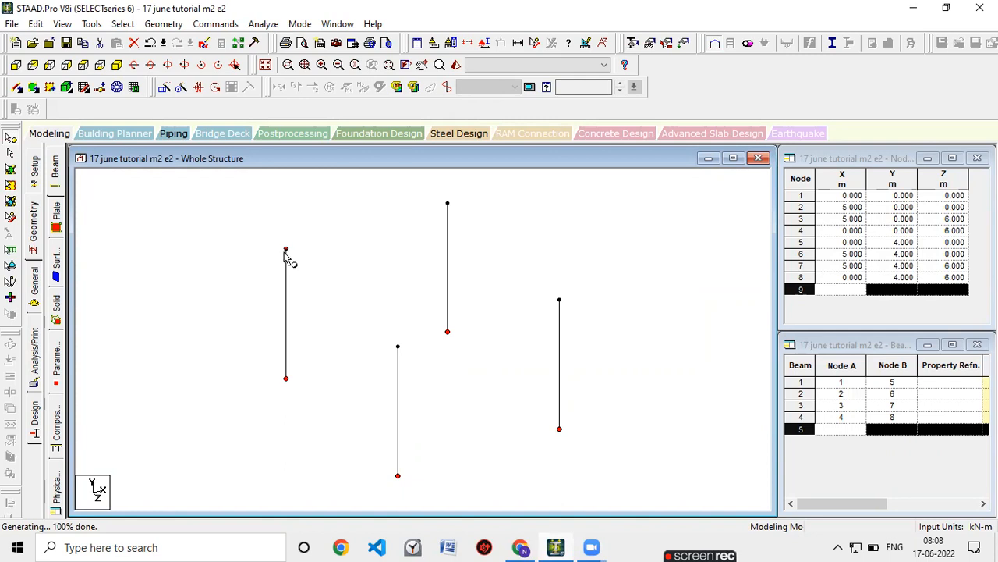
Draw the four roof beams joining column-top nodes 5, 6, 7 and 8 in a closed loop and compare the frame with the PDF sketch.
{"action": "left_click", "coordinate": [18, 88]}
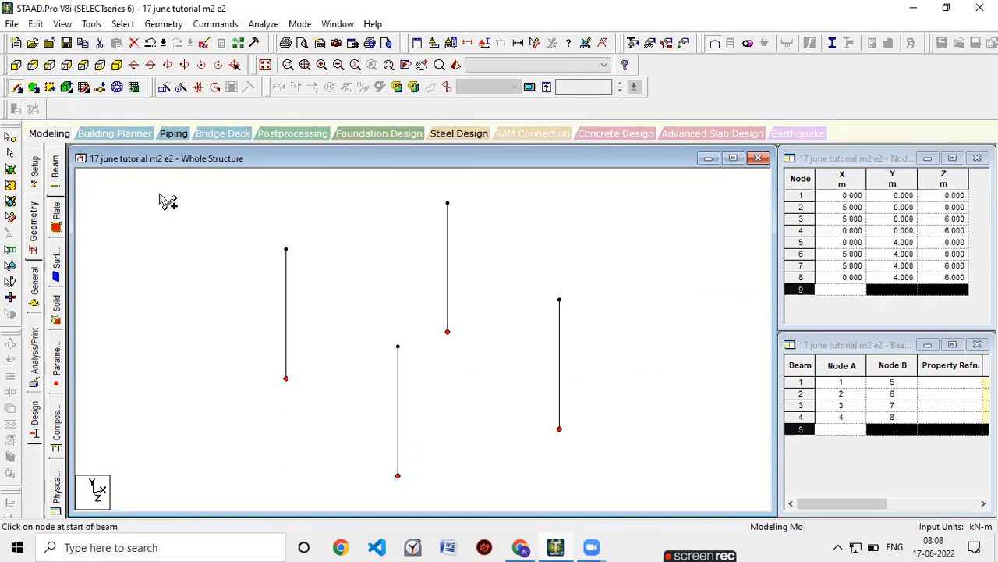
{"action": "mouse_move", "coordinate": [286, 248]}
{"action": "left_mouse_down"}
{"action": "mouse_move", "coordinate": [458, 207]}
{"action": "mouse_move", "coordinate": [447, 204]}
{"action": "mouse_move", "coordinate": [563, 305]}
{"action": "mouse_move", "coordinate": [408, 350]}
{"action": "mouse_move", "coordinate": [290, 258]}
{"action": "left_mouse_up"}
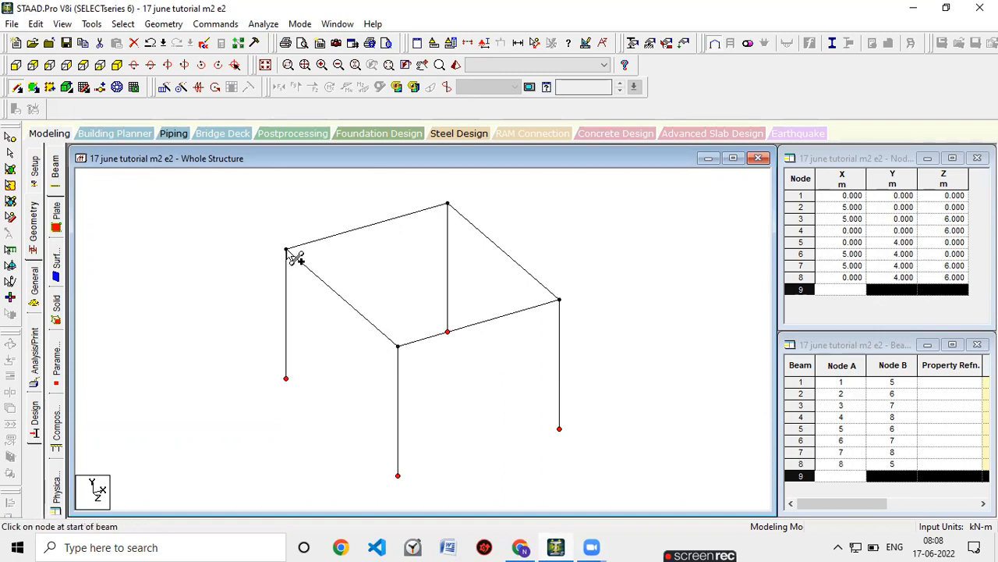
{"action": "left_click", "coordinate": [521, 547]}
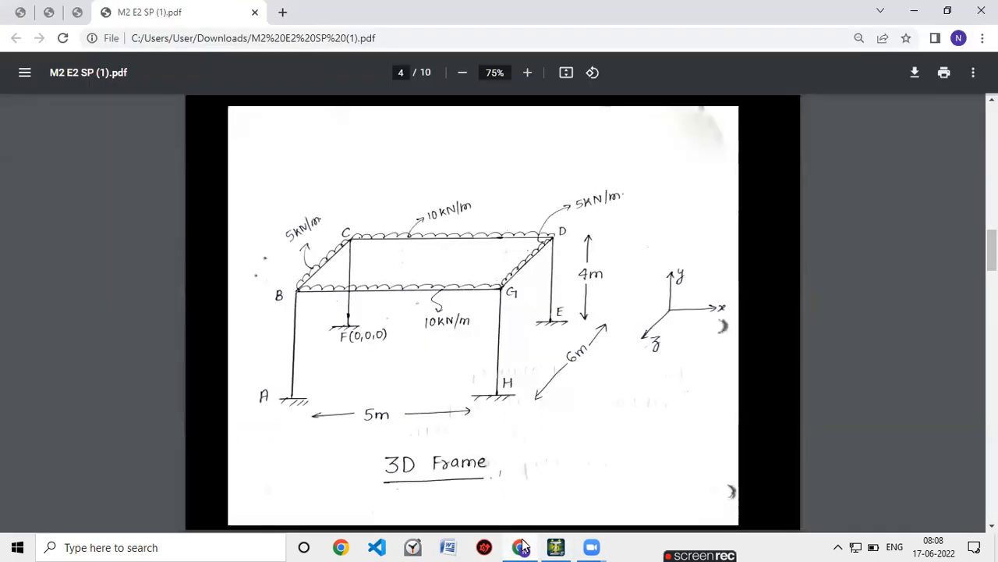
{"action": "left_click", "coordinate": [523, 547]}
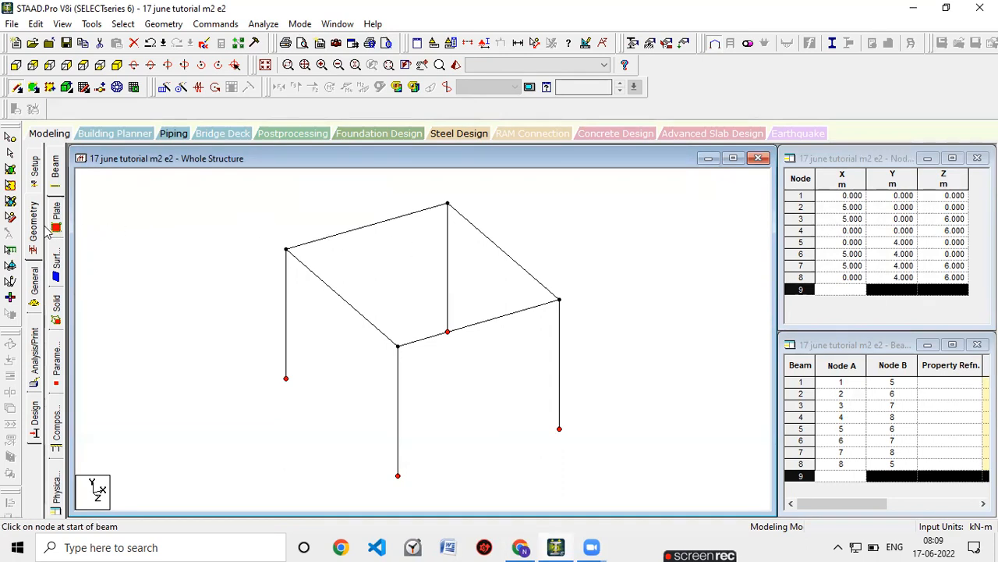
Define a rectangular concrete section property with YD 0.35 m and ZD 0.25 m.
{"action": "left_click", "coordinate": [31, 293]}
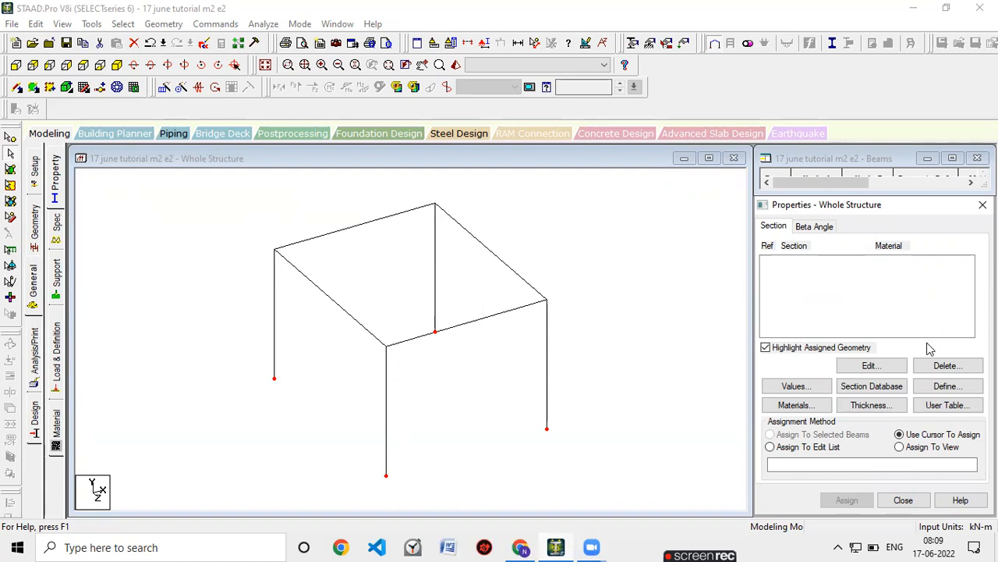
{"action": "left_click", "coordinate": [930, 388]}
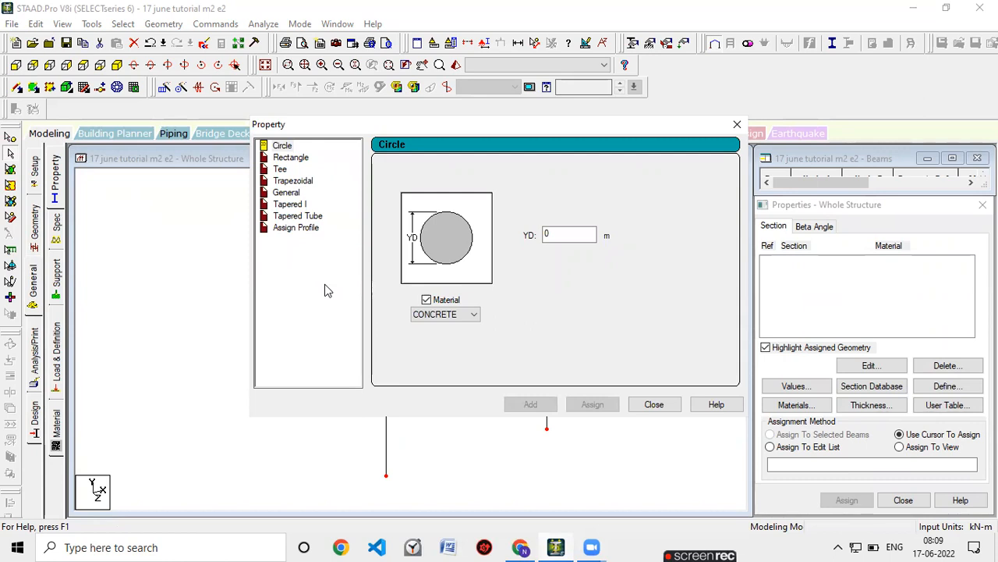
{"action": "left_click", "coordinate": [300, 159]}
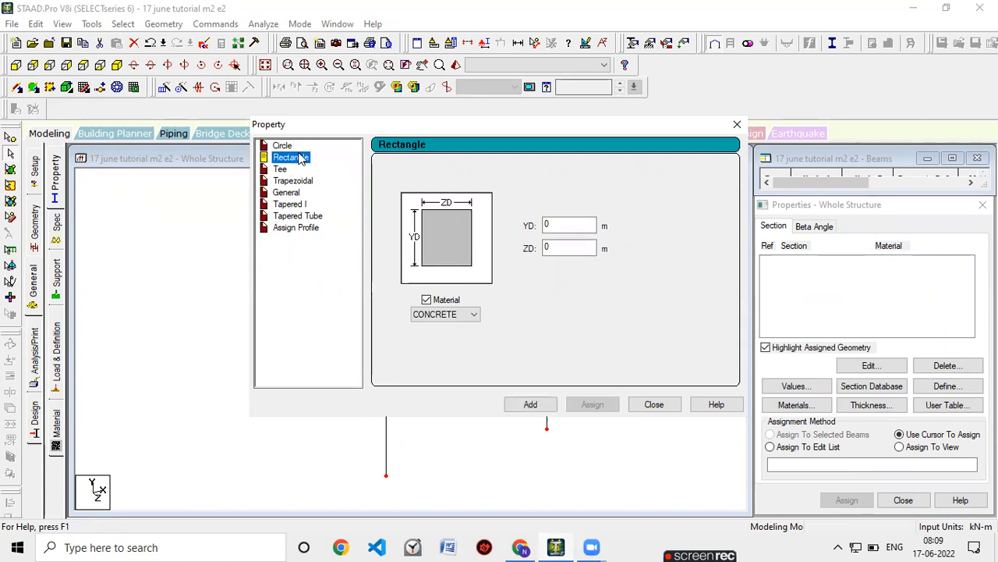
{"action": "left_click", "coordinate": [568, 225]}
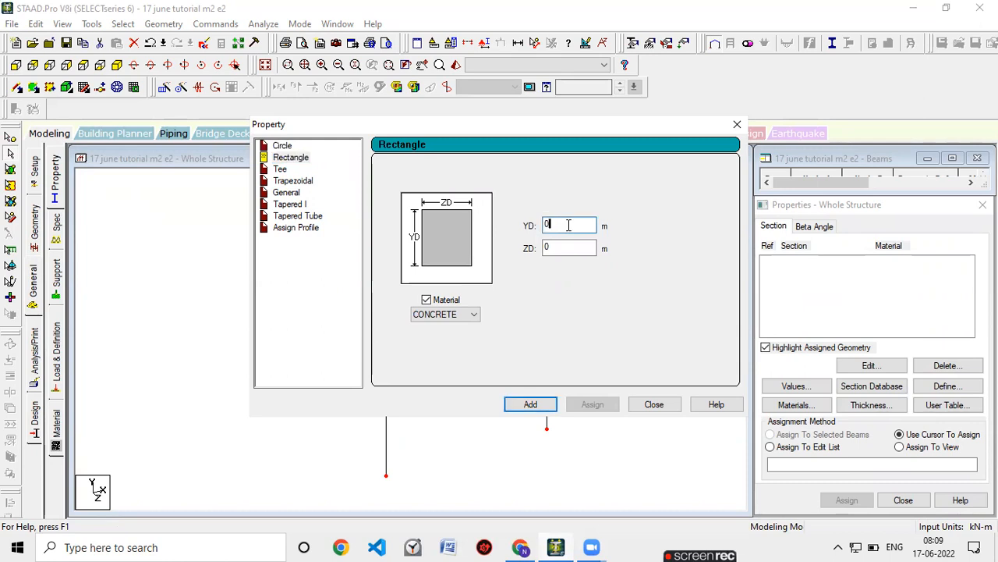
{"action": "key", "text": "BackSpace"}
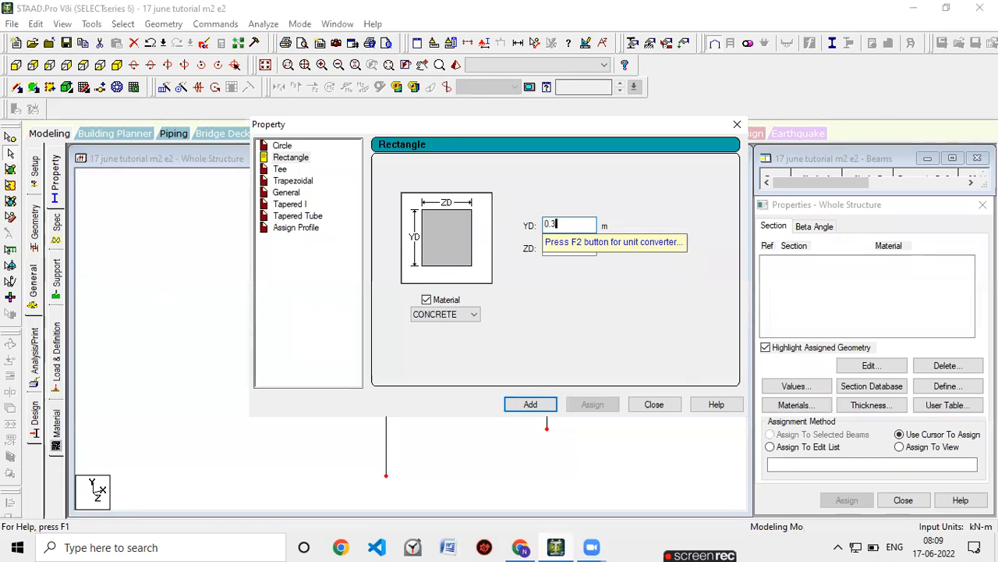
{"action": "type", "text": "0.35"}
{"action": "left_click", "coordinate": [586, 249]}
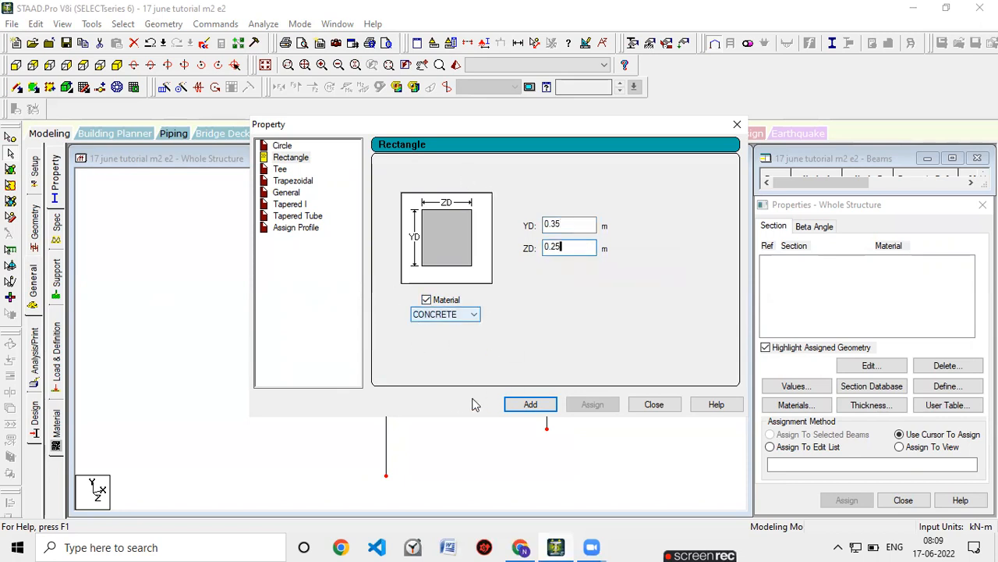
{"action": "left_click", "coordinate": [531, 404]}
{"action": "left_click", "coordinate": [654, 405]}
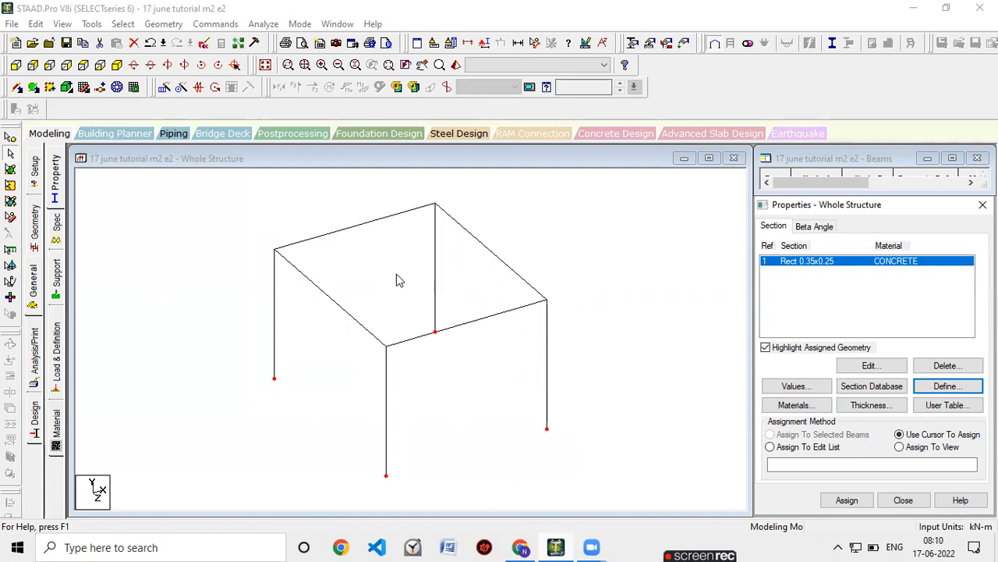
Review the new features list in the PDF, return to STAAD.Pro and save the modified structure.
{"action": "left_click", "coordinate": [521, 547]}
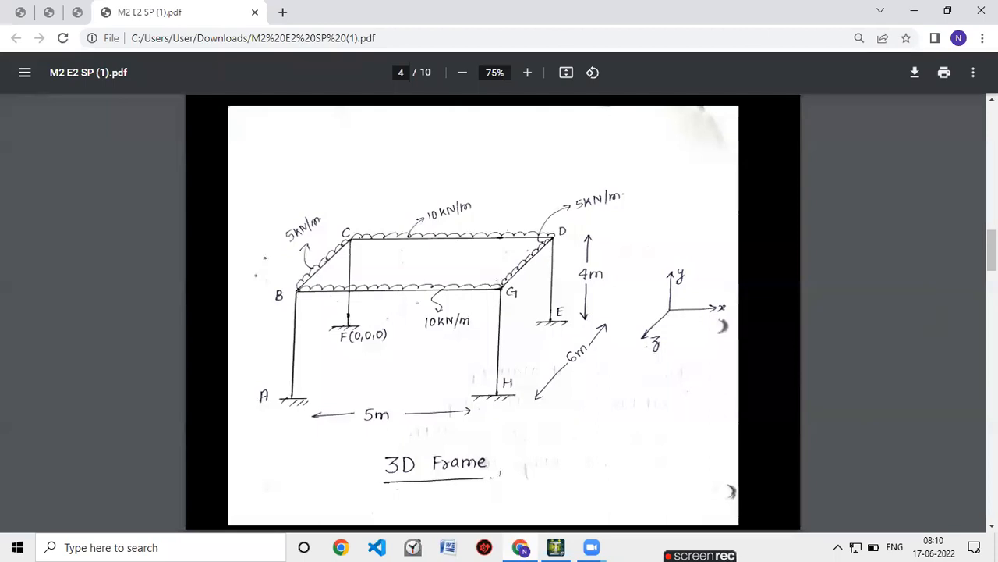
{"action": "scroll", "coordinate": [970, 268], "scroll_direction": "up", "scroll_amount": 15}
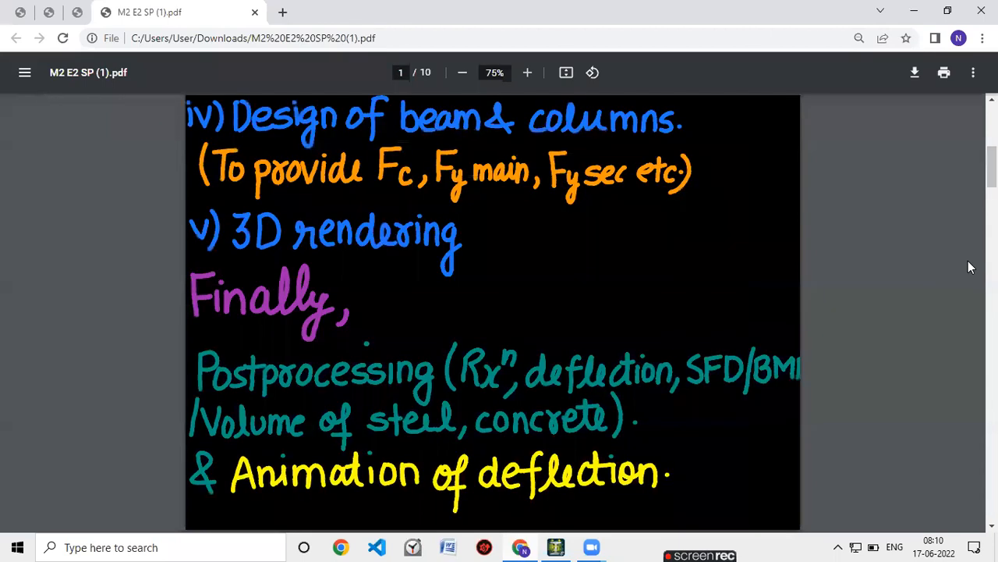
{"action": "scroll", "coordinate": [970, 268], "scroll_direction": "down", "scroll_amount": 5}
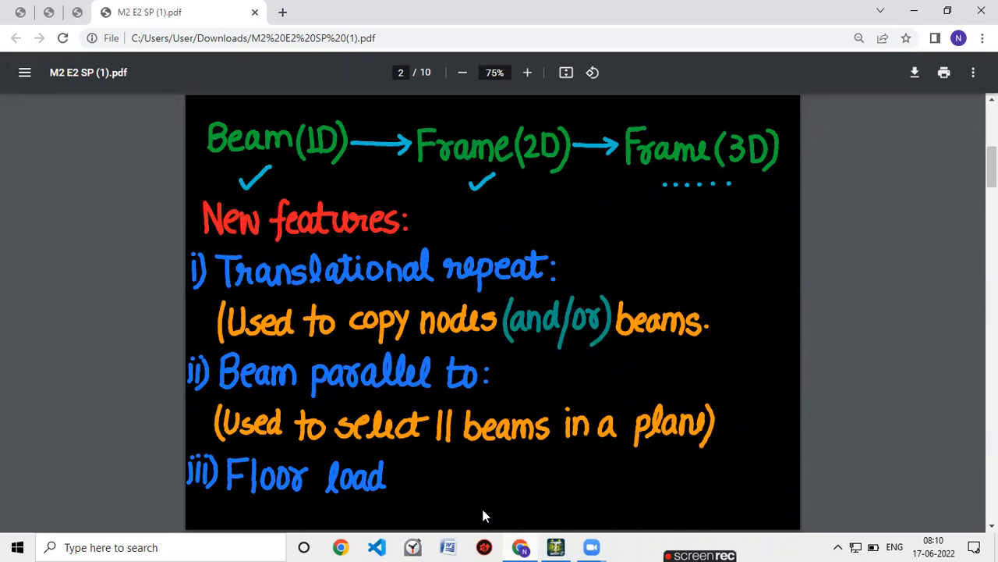
{"action": "left_click", "coordinate": [521, 544]}
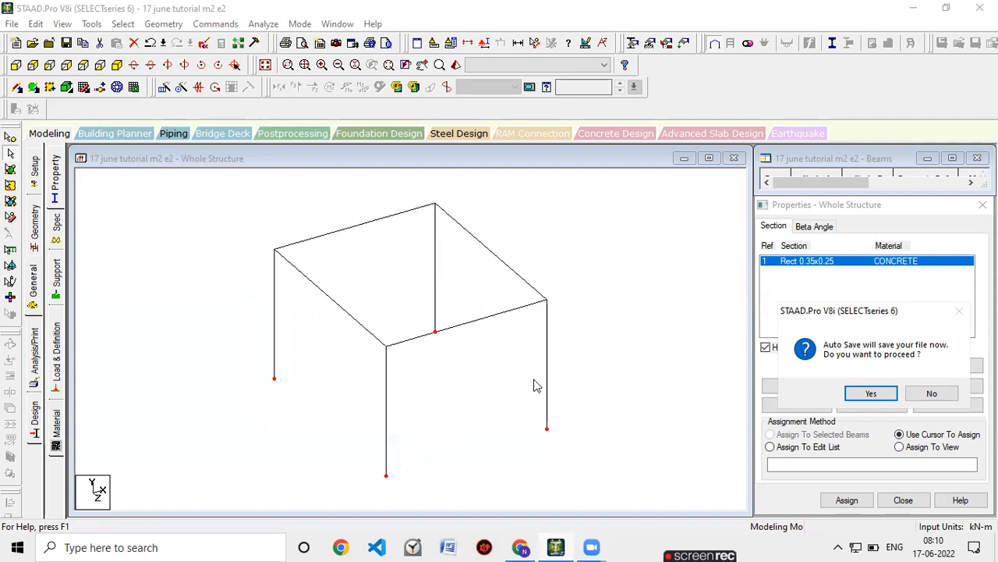
{"action": "left_click", "coordinate": [872, 394]}
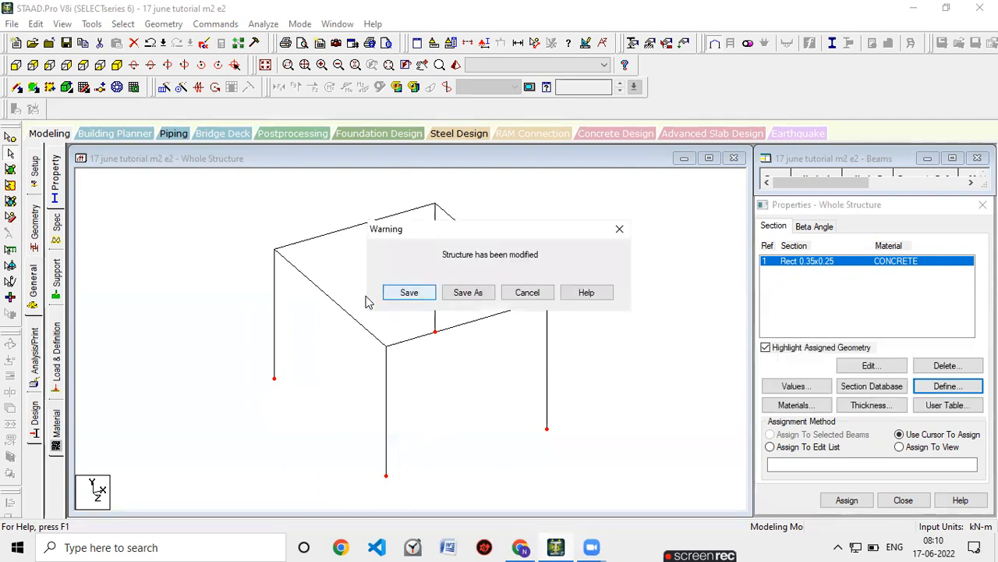
{"action": "left_click", "coordinate": [414, 300]}
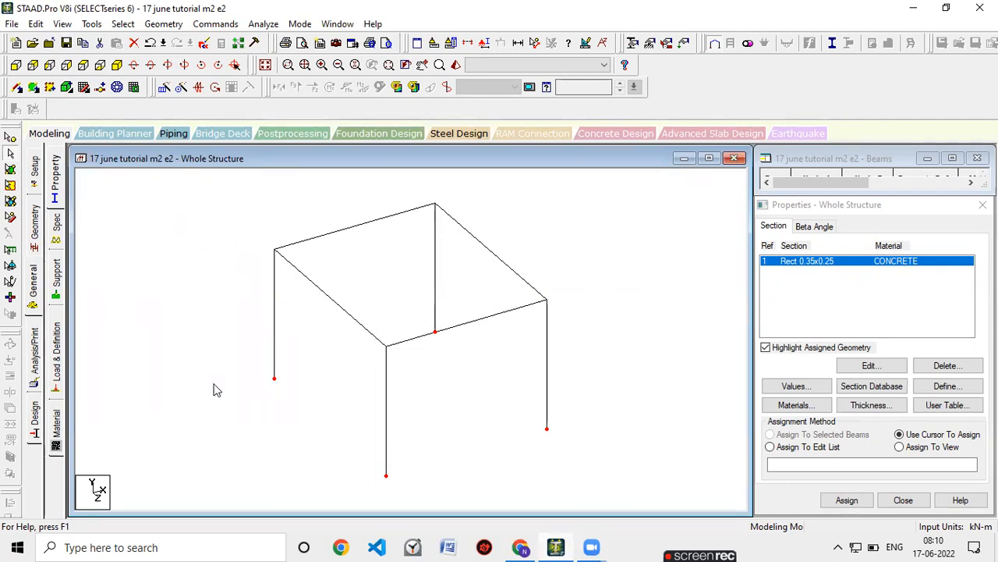
Assign the Rect 0.35x0.25 concrete section to all beams parallel to Y, the four columns, and clear the selection.
{"action": "left_click", "coordinate": [123, 24]}
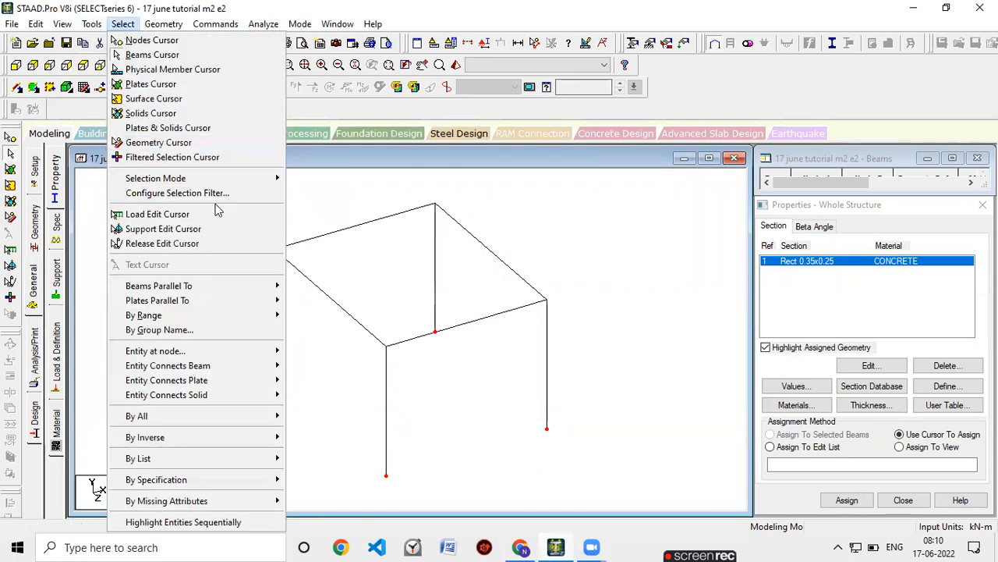
{"action": "mouse_move", "coordinate": [214, 294]}
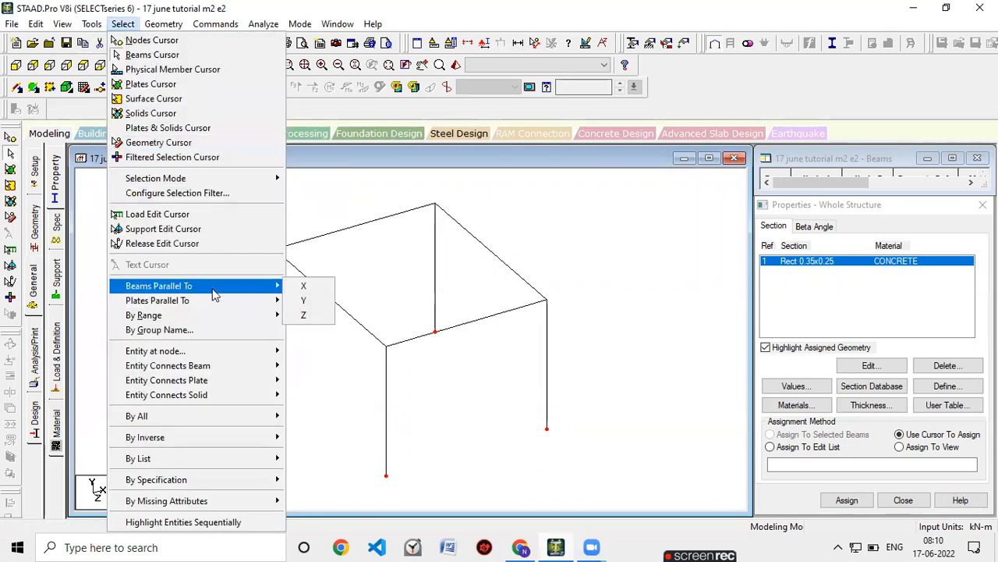
{"action": "left_click", "coordinate": [302, 301]}
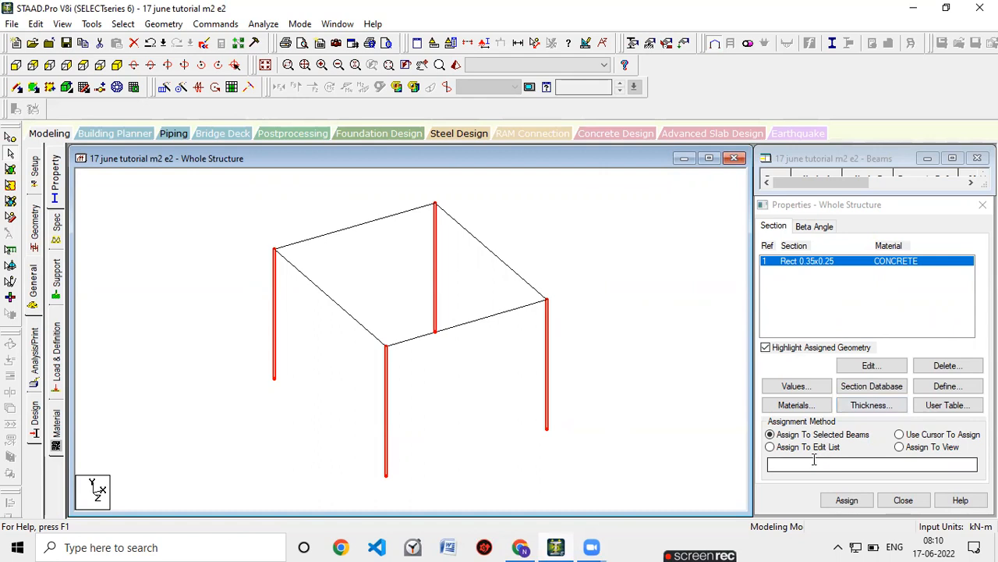
{"action": "left_click", "coordinate": [844, 502]}
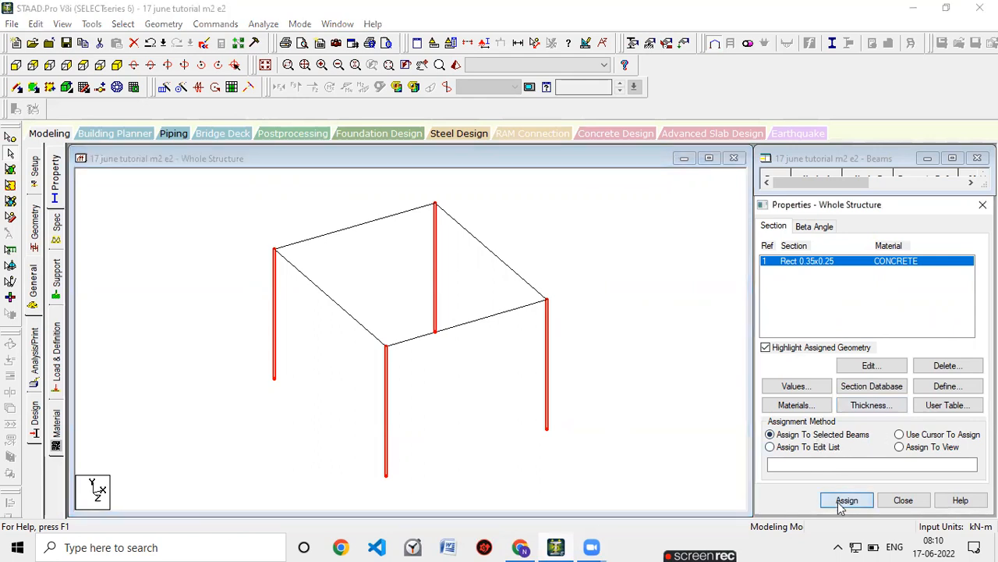
{"action": "left_click", "coordinate": [897, 397]}
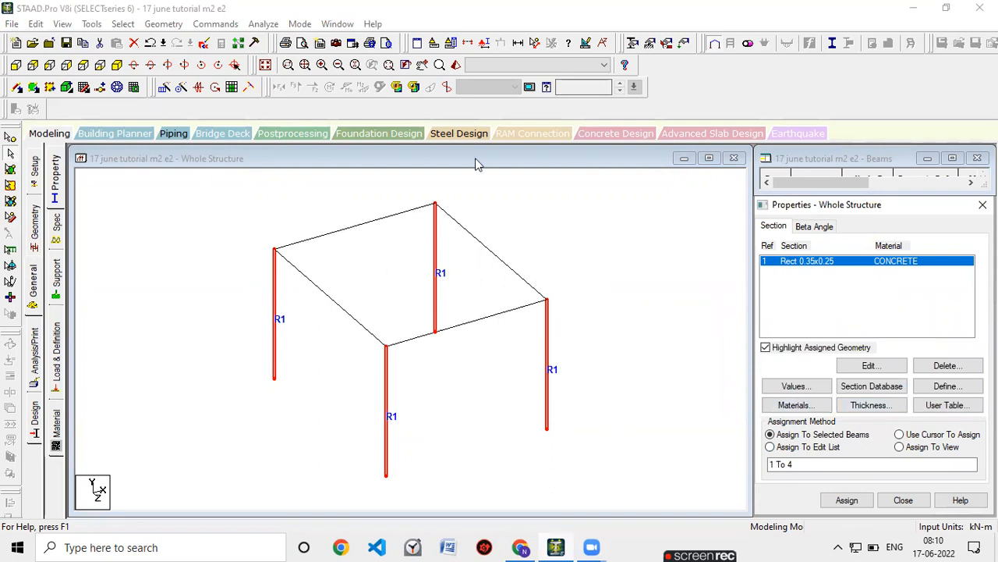
{"action": "left_click", "coordinate": [586, 251]}
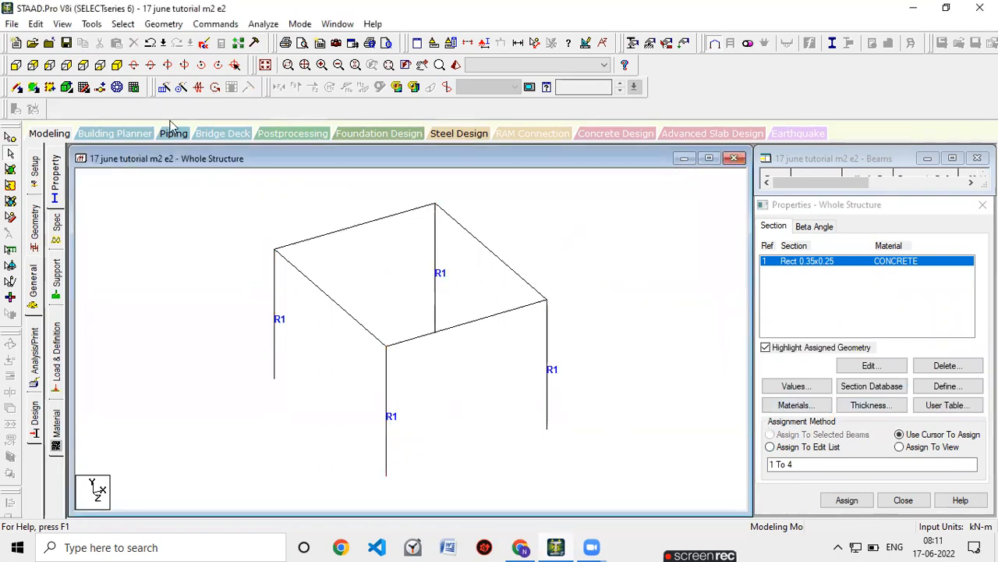
Assign the Rect 0.35x0.25 concrete section to all beams parallel to X and Z, the four roof beams.
{"action": "left_click", "coordinate": [93, 24]}
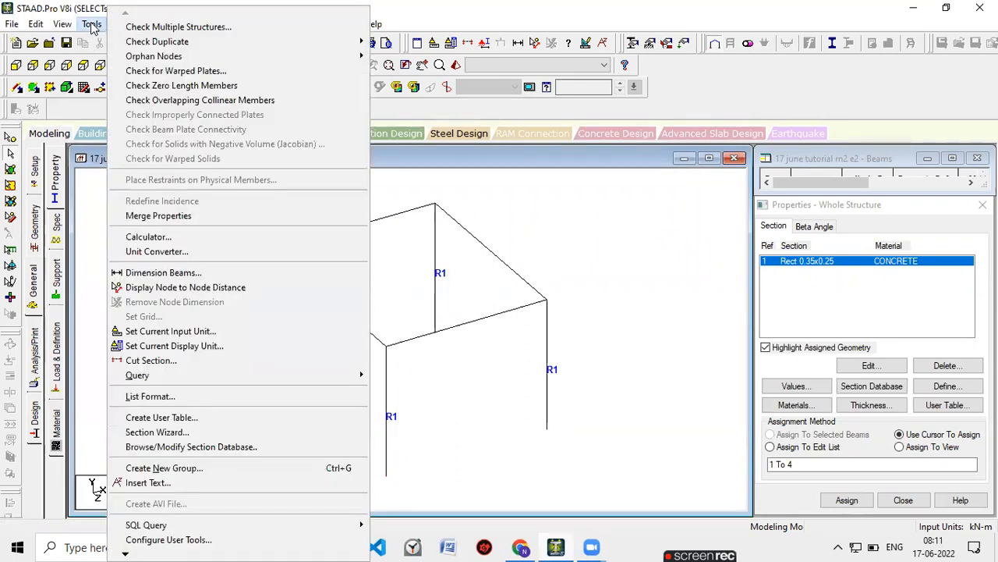
{"action": "left_click", "coordinate": [101, 255]}
{"action": "left_click", "coordinate": [131, 24]}
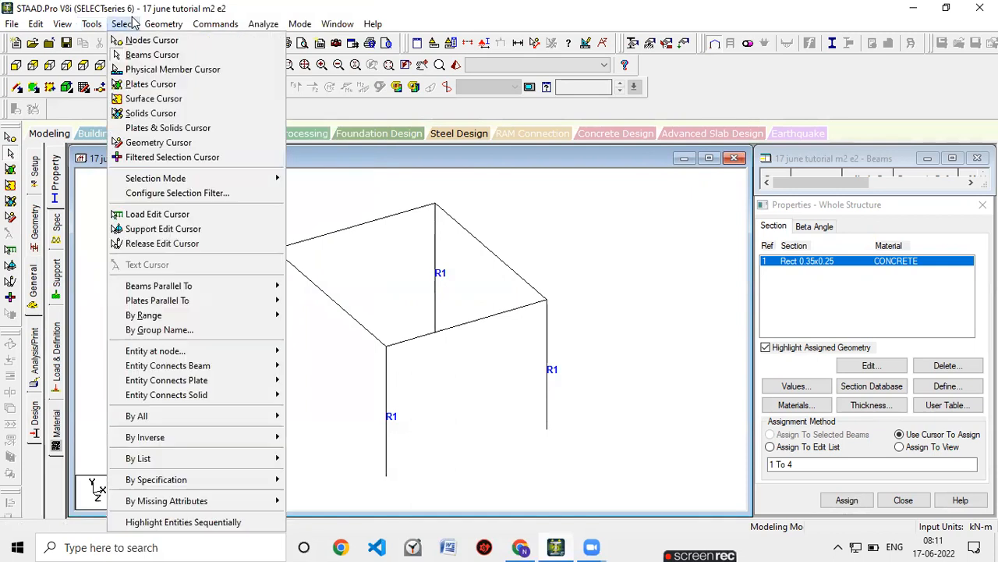
{"action": "mouse_move", "coordinate": [201, 287]}
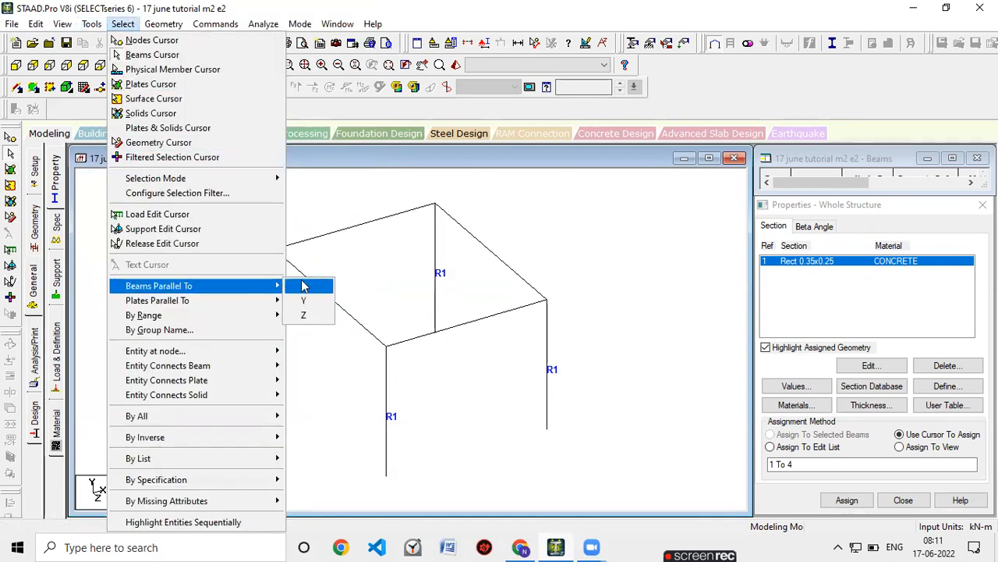
{"action": "left_click", "coordinate": [303, 286]}
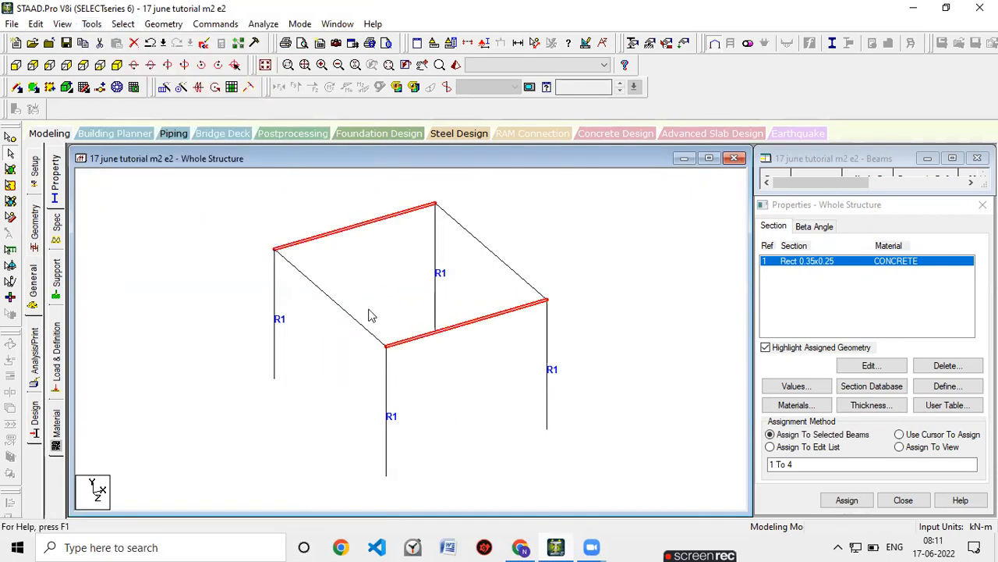
{"action": "left_click", "coordinate": [122, 23]}
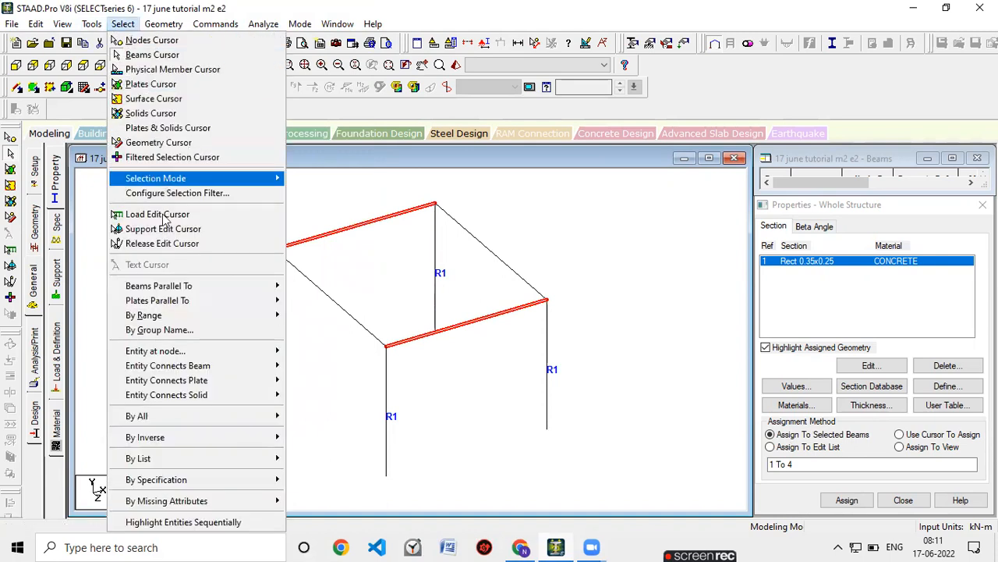
{"action": "mouse_move", "coordinate": [234, 295]}
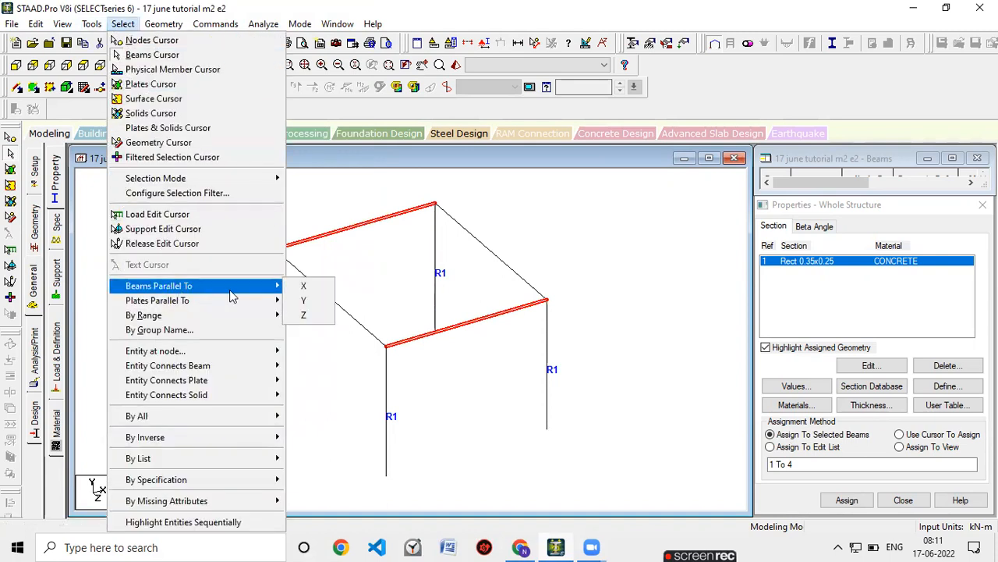
{"action": "left_click", "coordinate": [304, 314]}
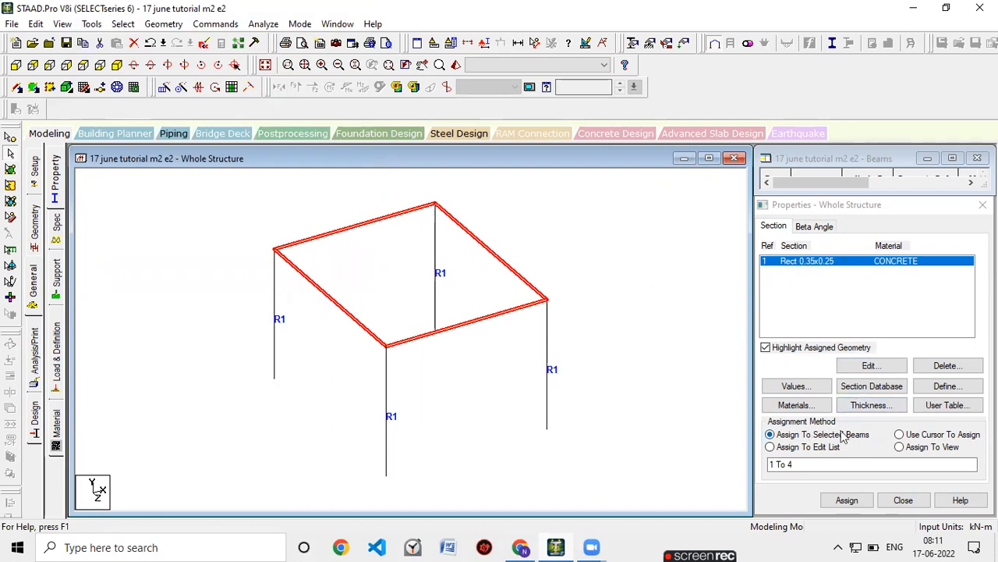
{"action": "left_click", "coordinate": [862, 500]}
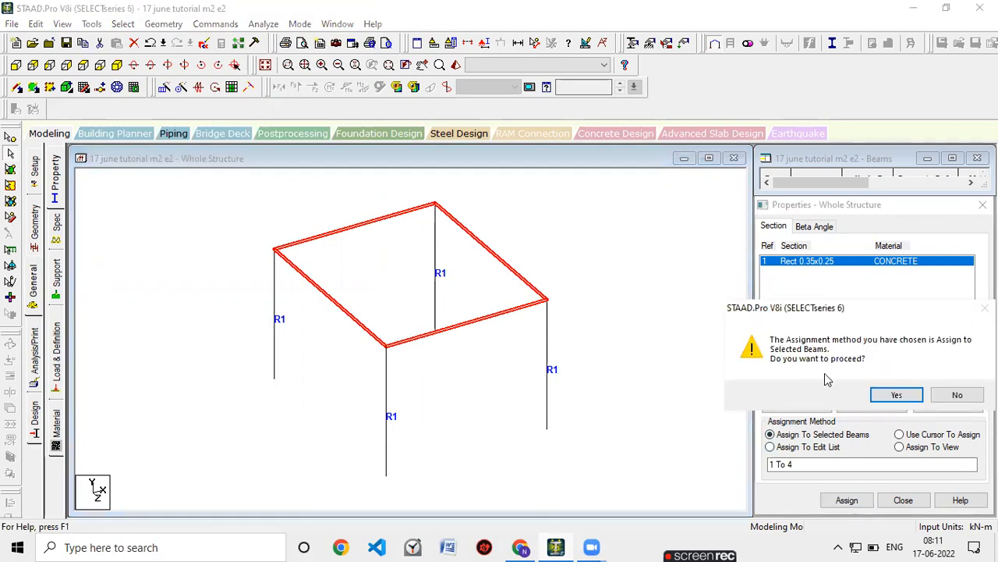
{"action": "left_click", "coordinate": [895, 395]}
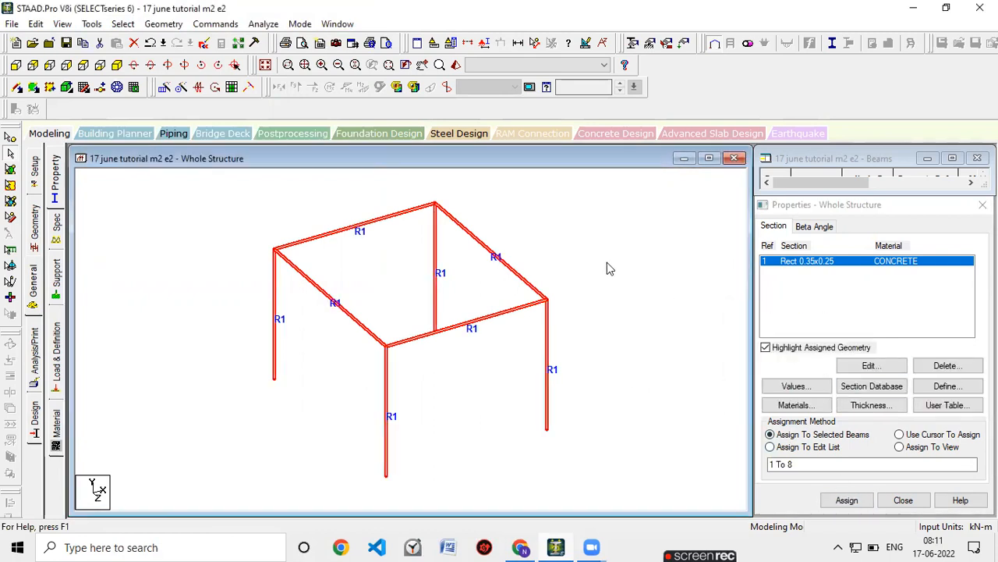
Switch to the PDF, examine the 3D frame sketch on page 4, and return to STAAD.Pro.
{"action": "left_click", "coordinate": [520, 546]}
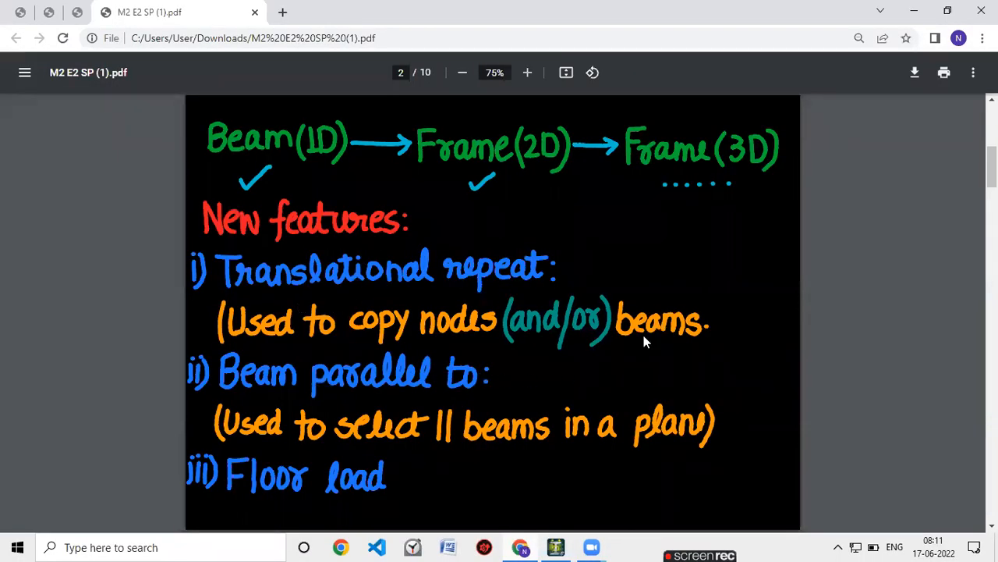
{"action": "scroll", "coordinate": [636, 372], "scroll_direction": "down", "scroll_amount": 10}
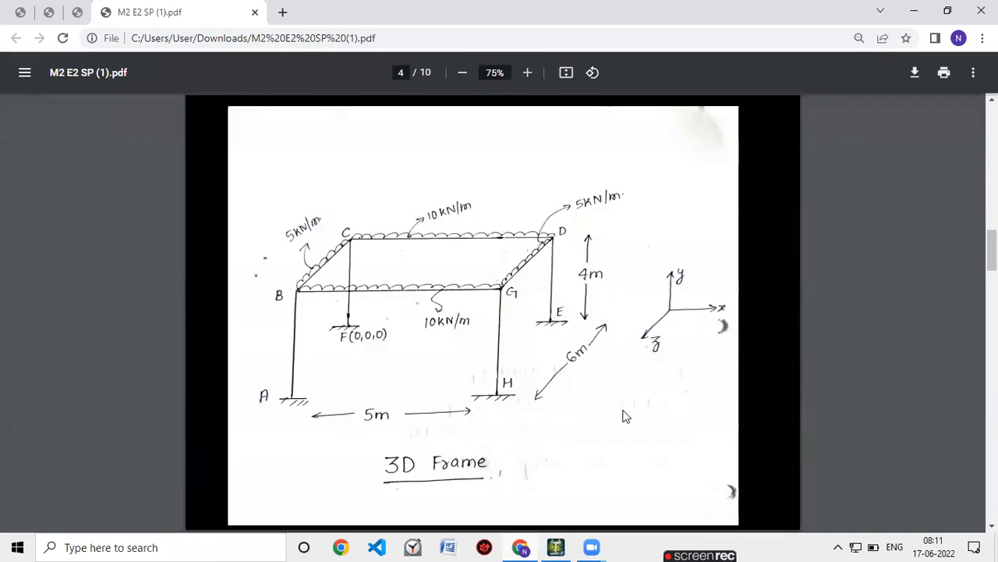
{"action": "left_click", "coordinate": [560, 546]}
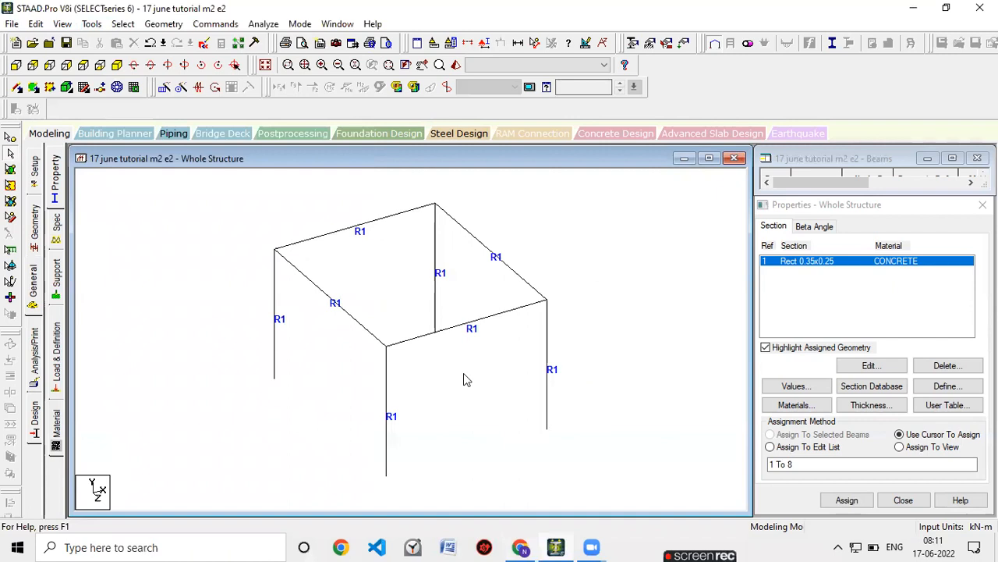
Check the support type in the PDF sketch and create a fixed support definition in STAAD.Pro.
{"action": "left_click", "coordinate": [56, 274]}
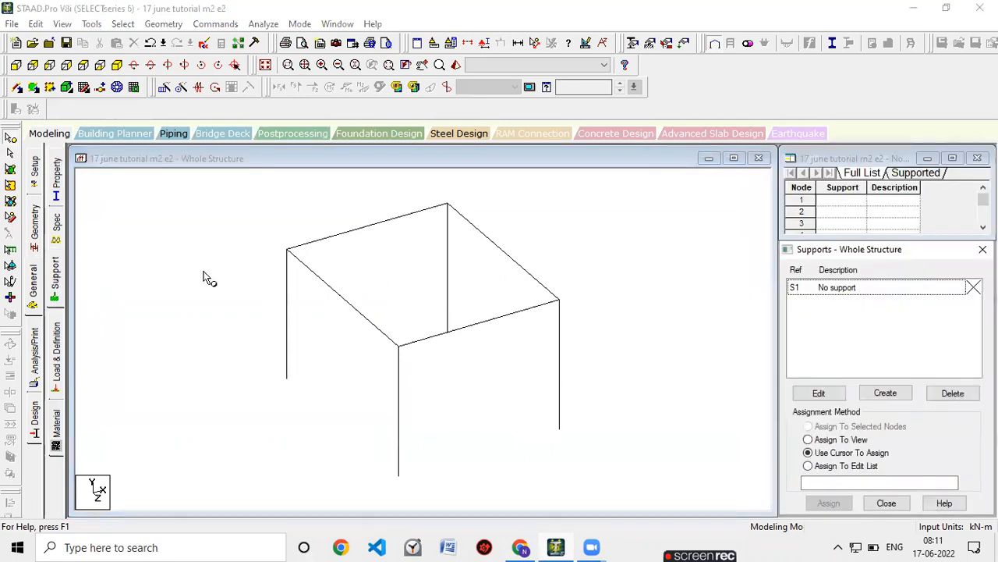
{"action": "left_click", "coordinate": [520, 547]}
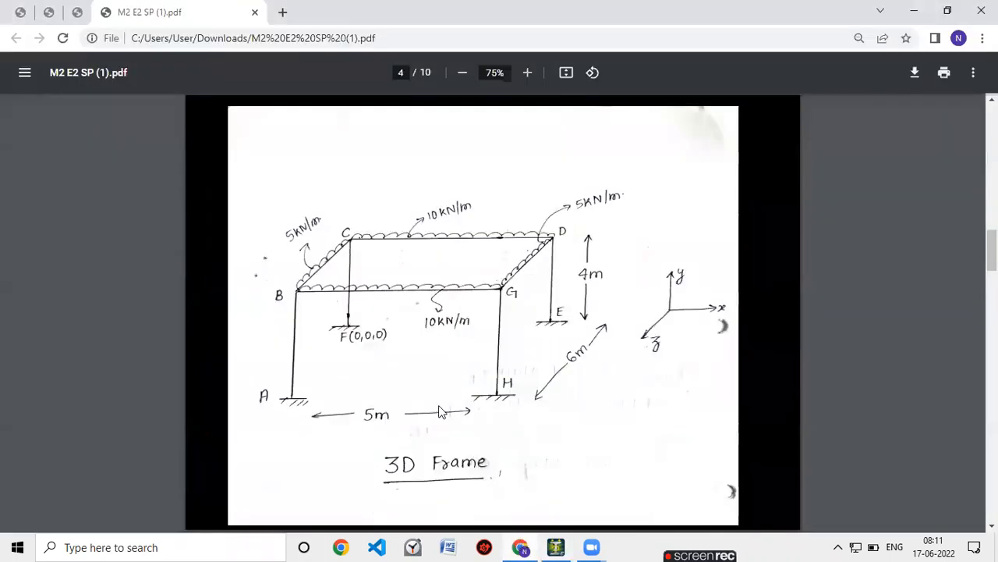
{"action": "left_click", "coordinate": [555, 547]}
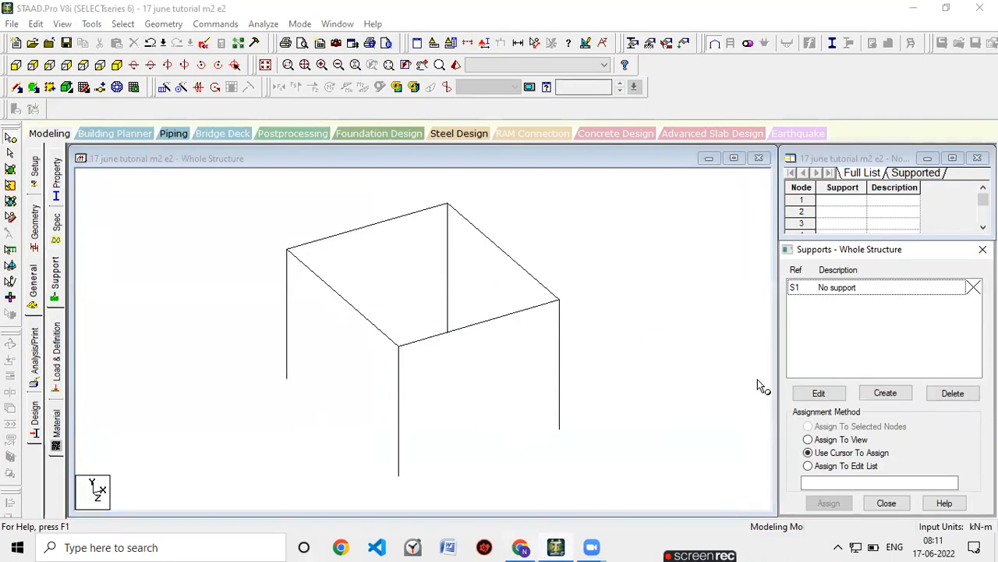
{"action": "left_click", "coordinate": [904, 394]}
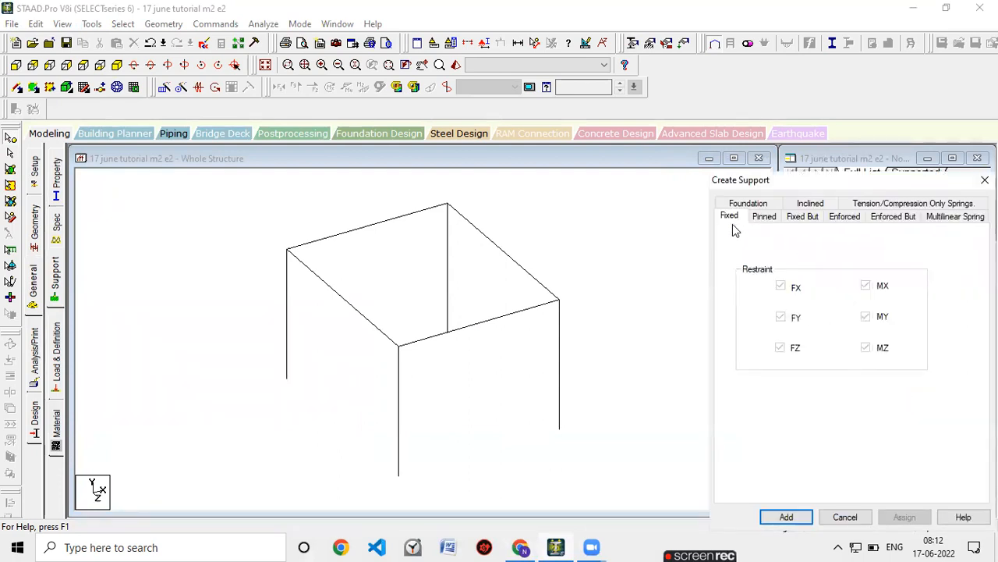
{"action": "left_click", "coordinate": [785, 515]}
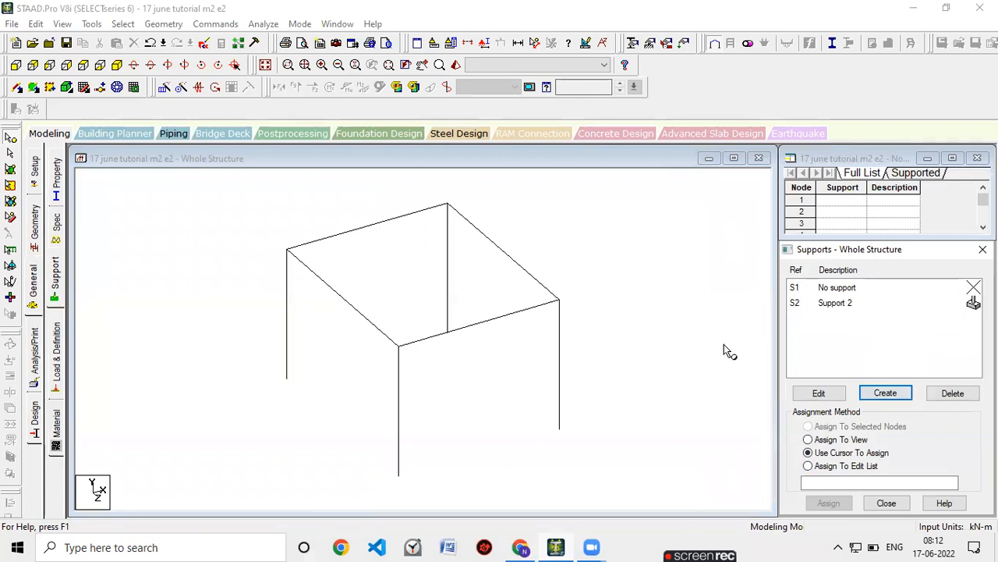
Assign the fixed support, Support 2, to the base nodes of all four columns.
{"action": "left_click", "coordinate": [848, 311]}
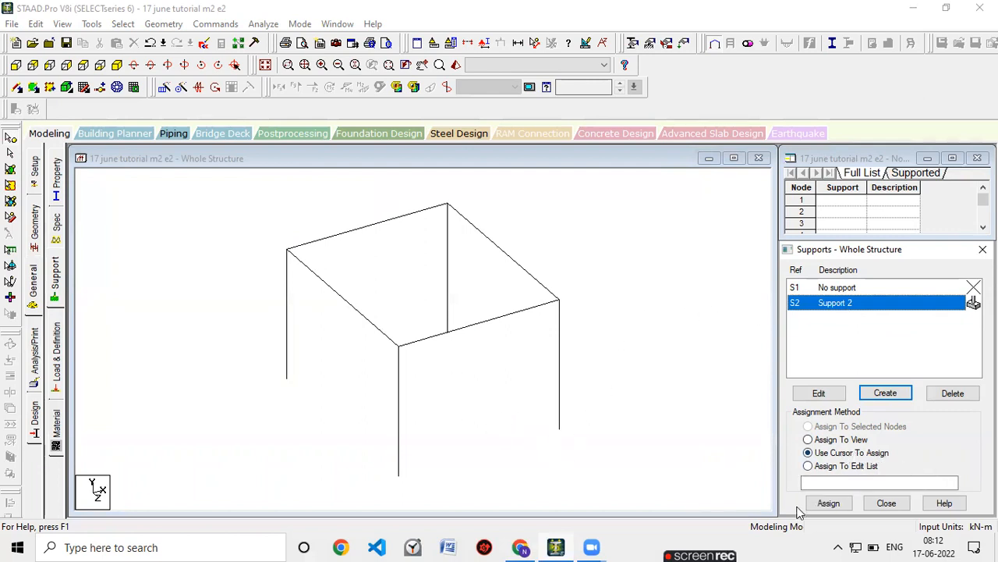
{"action": "left_click", "coordinate": [829, 504]}
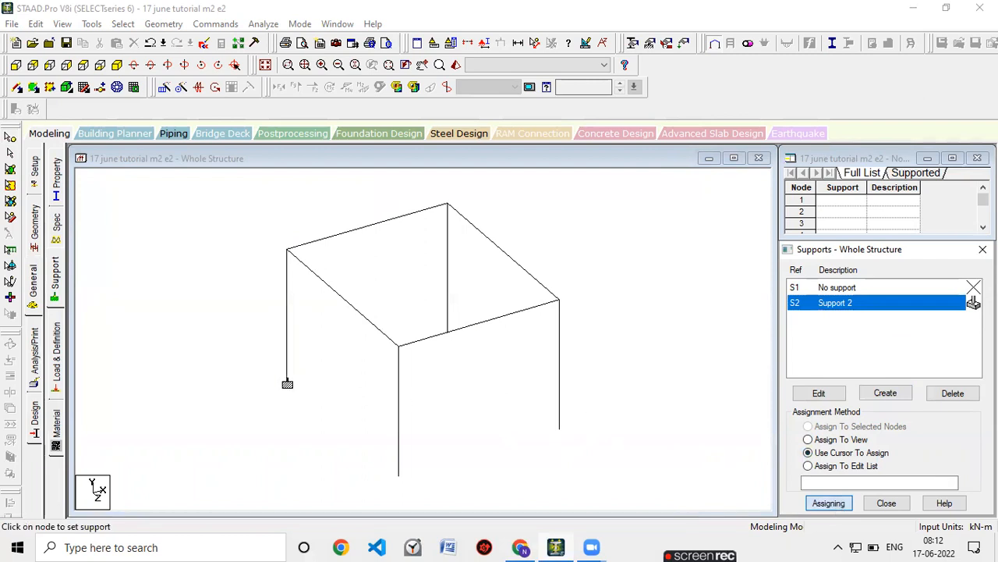
{"action": "left_click", "coordinate": [287, 384]}
{"action": "left_click", "coordinate": [446, 335]}
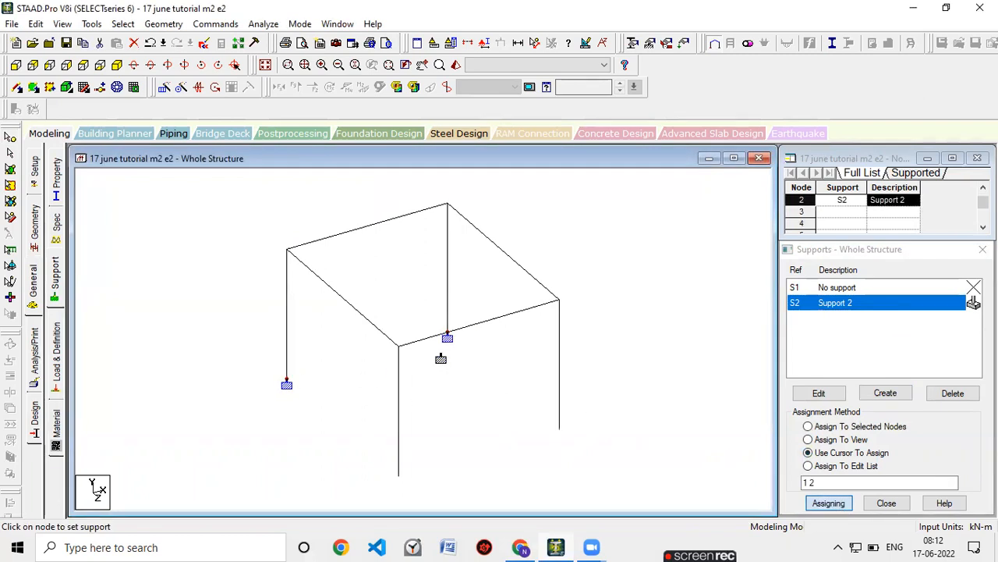
{"action": "left_click", "coordinate": [398, 474]}
{"action": "left_click", "coordinate": [559, 430]}
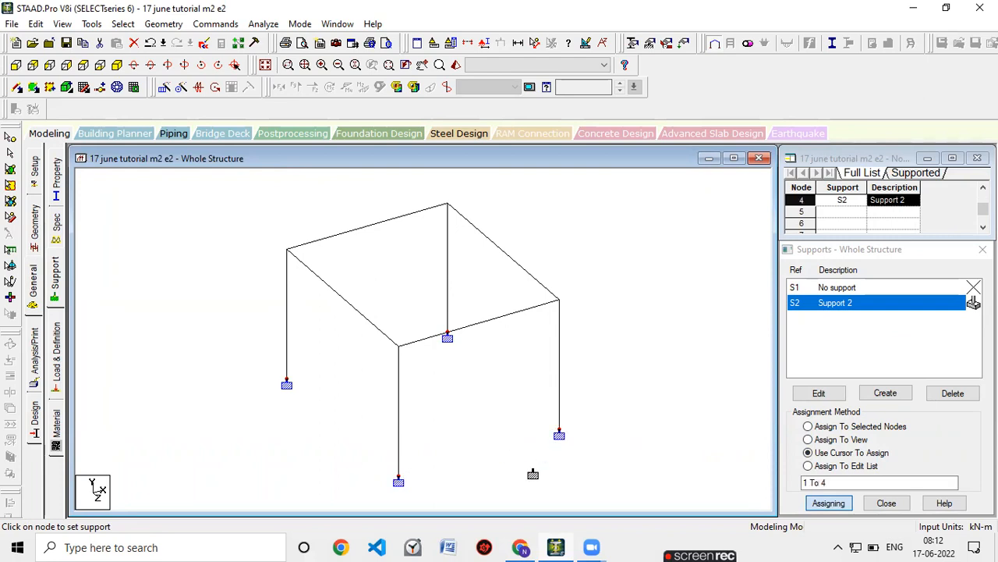
Turn on the display of node points in the diagram label settings.
{"action": "left_click", "coordinate": [484, 44]}
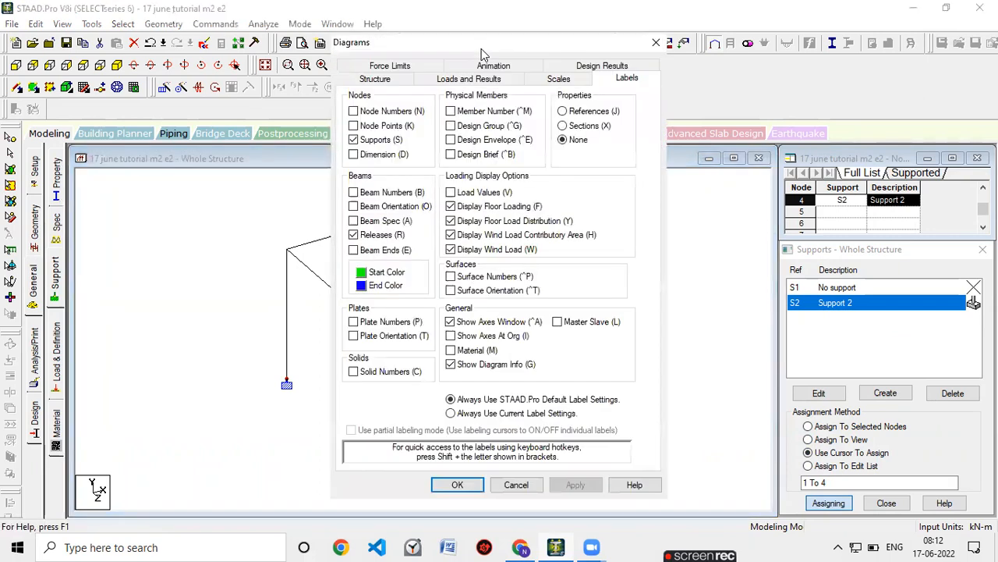
{"action": "left_click", "coordinate": [355, 127]}
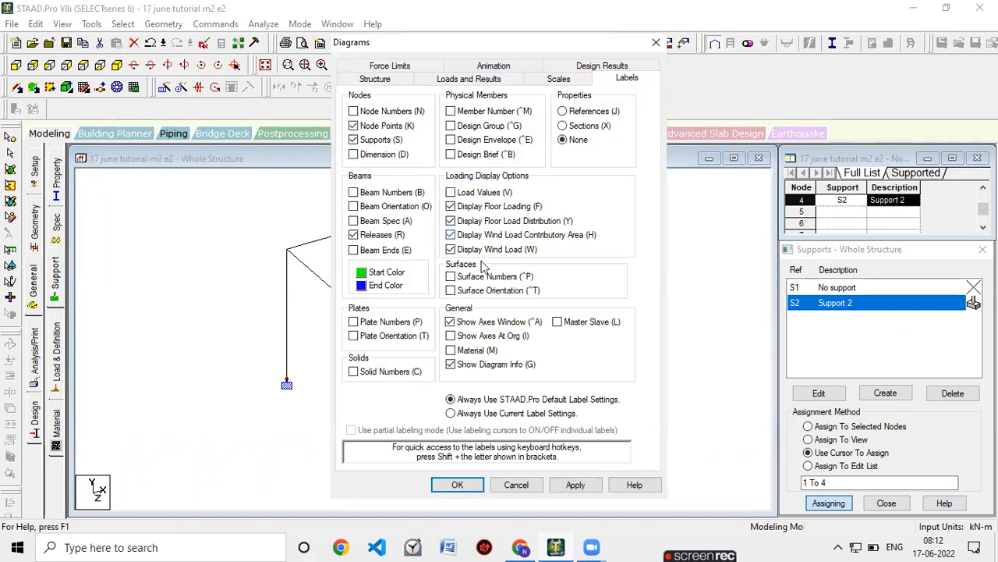
{"action": "left_click", "coordinate": [573, 488]}
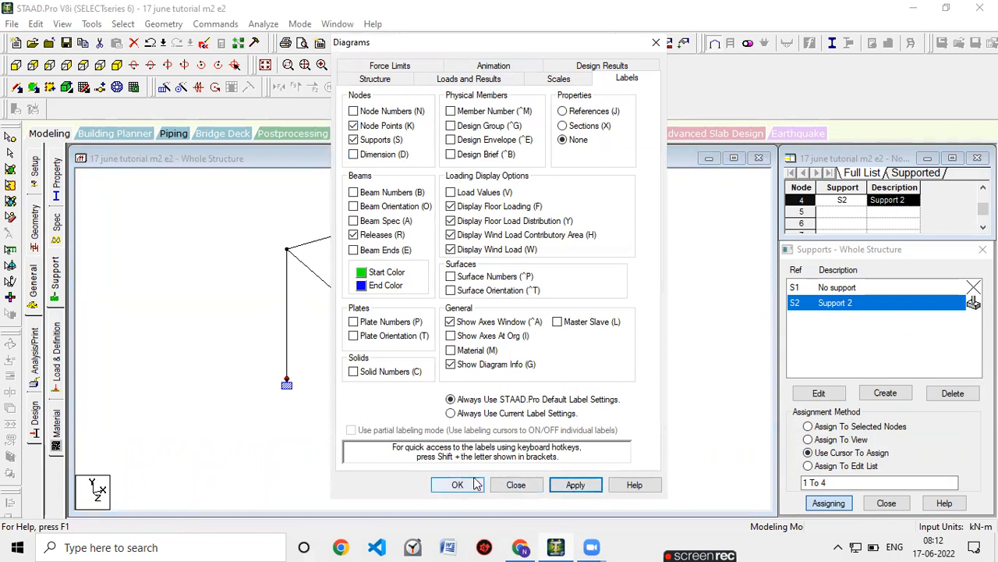
{"action": "left_click", "coordinate": [458, 485]}
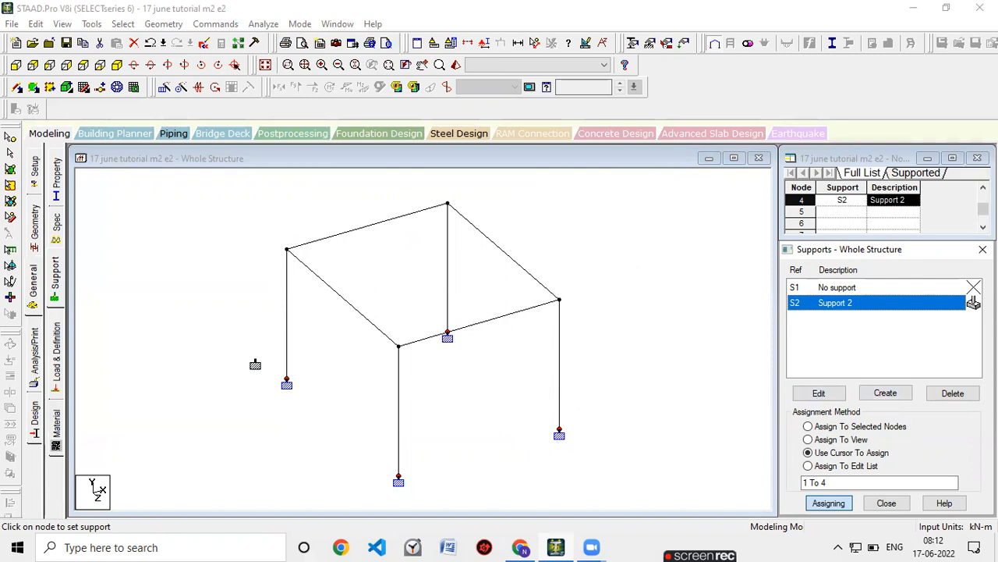
Create primary load case 1 with loading type Dead and title "dead load", and select it under the load case details.
{"action": "left_click", "coordinate": [58, 357]}
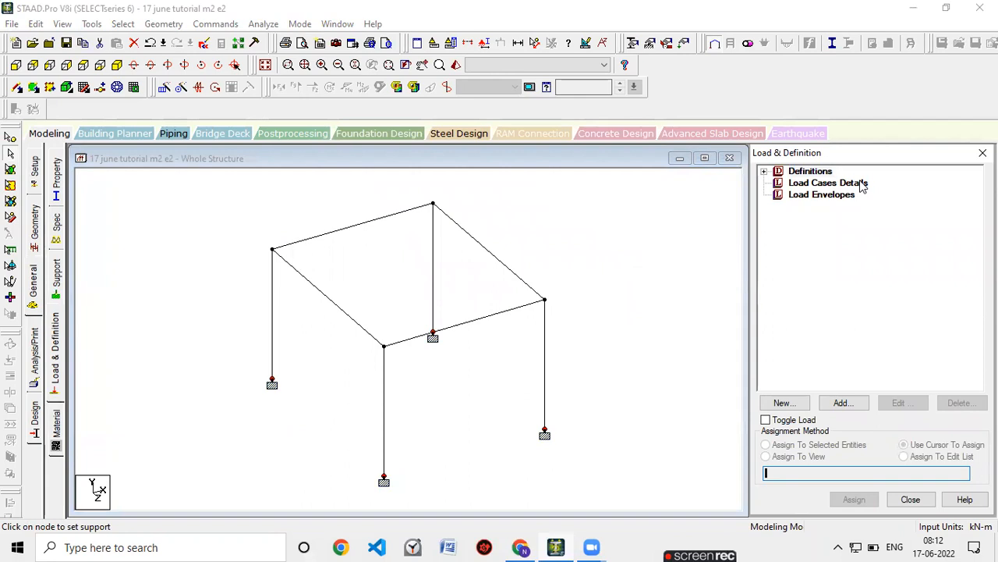
{"action": "left_click", "coordinate": [829, 183]}
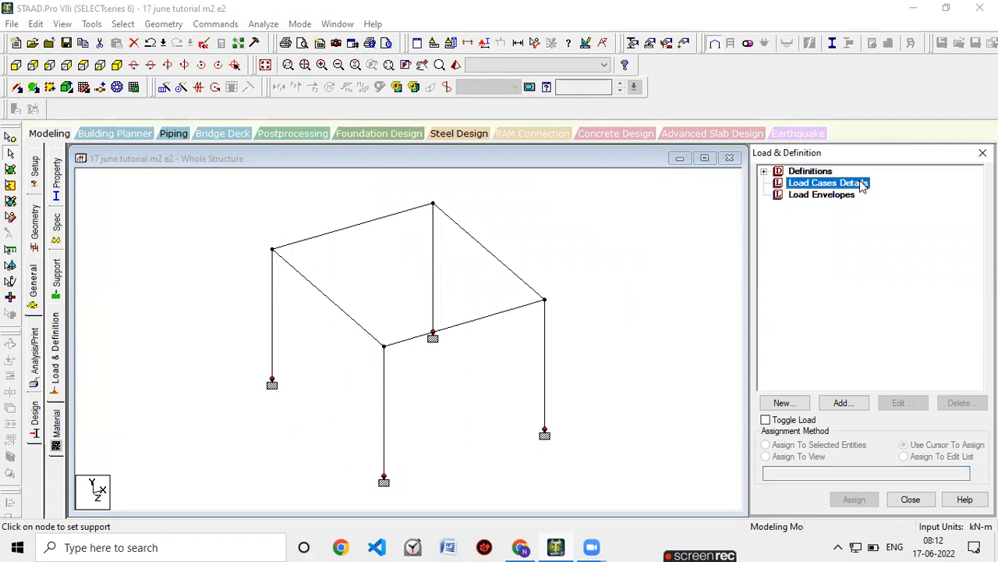
{"action": "left_click", "coordinate": [851, 408]}
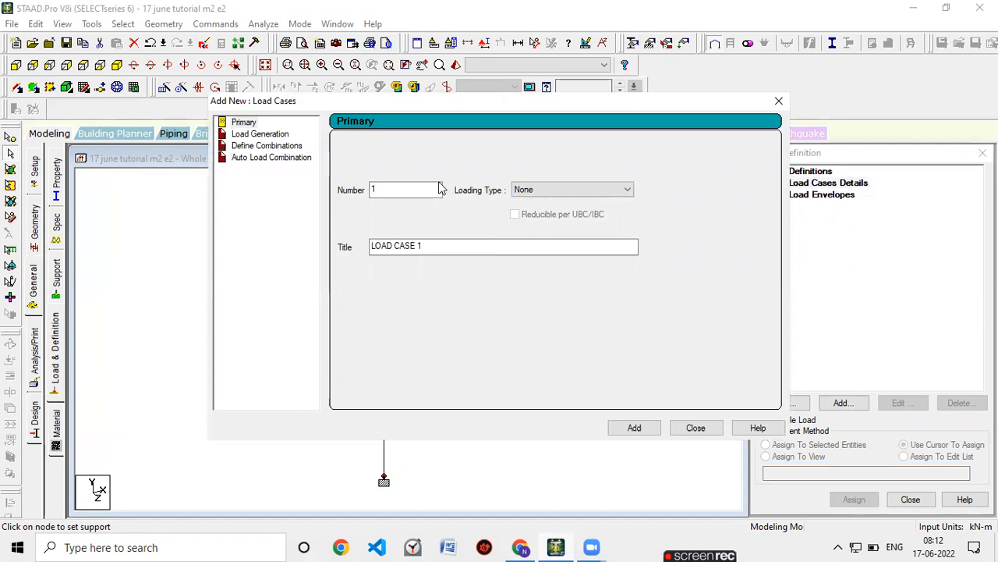
{"action": "left_click", "coordinate": [540, 191]}
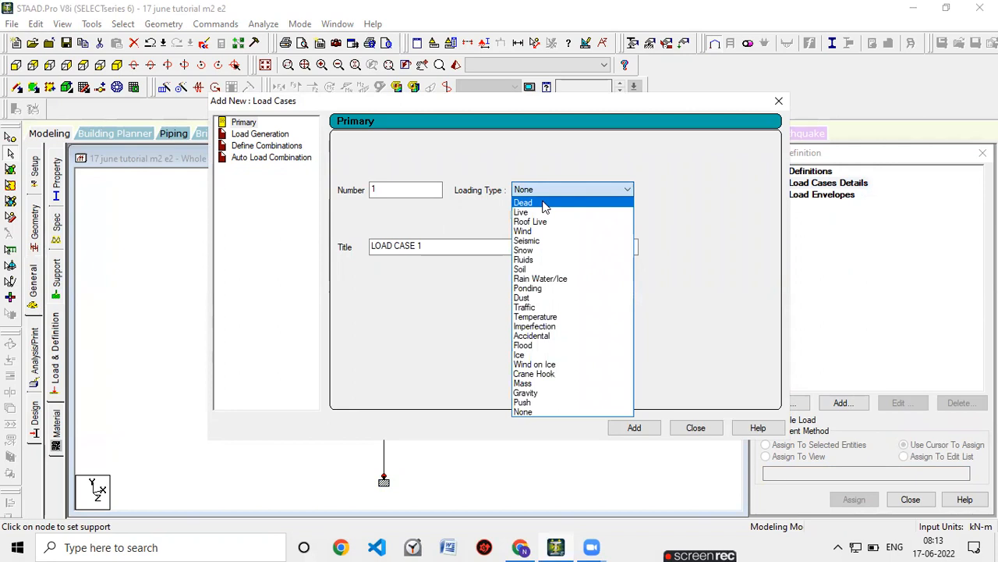
{"action": "left_click", "coordinate": [545, 205]}
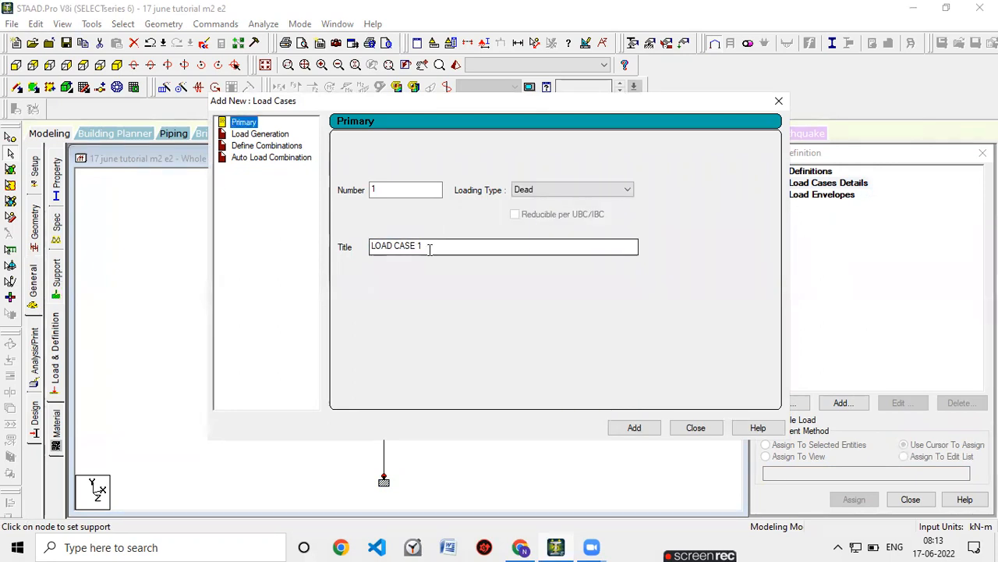
{"action": "left_click_drag", "start_coordinate": [429, 248], "coordinate": [373, 255]}
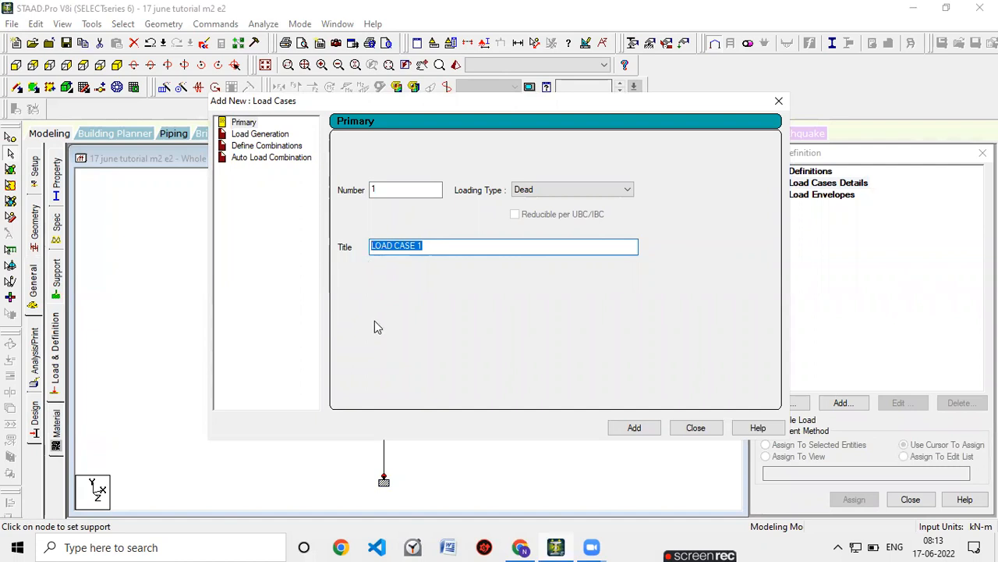
{"action": "type", "text": "dead load"}
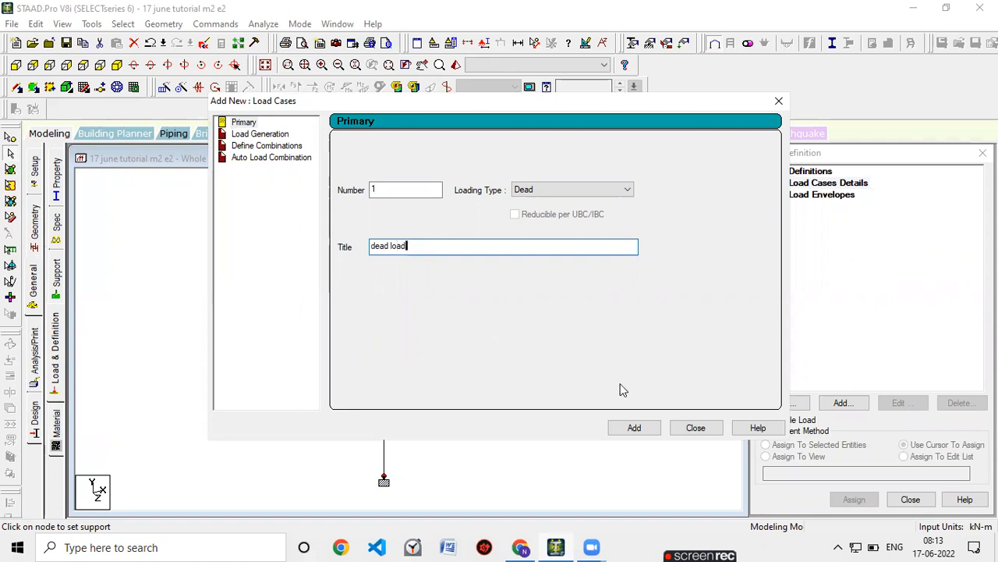
{"action": "left_click", "coordinate": [637, 429]}
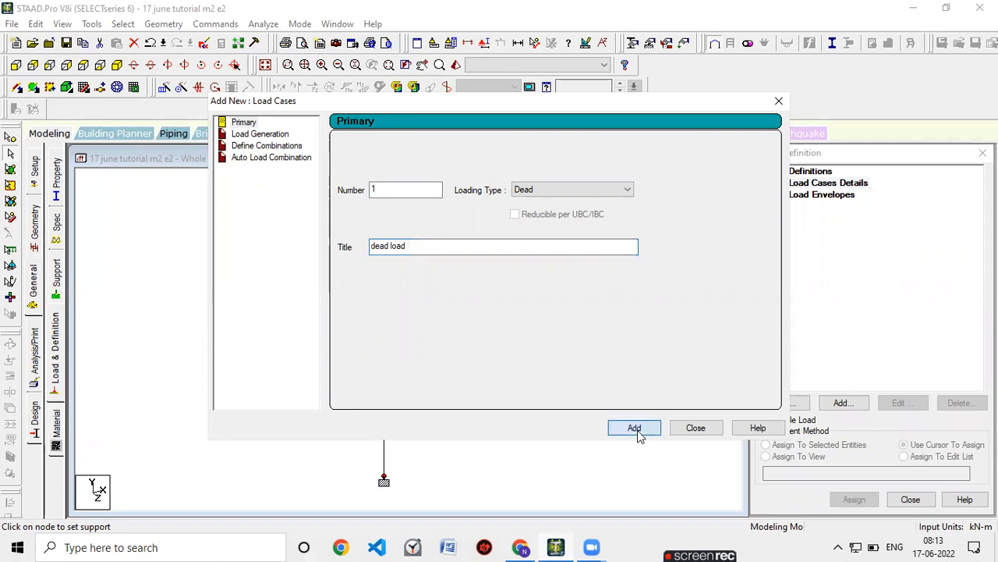
{"action": "left_click", "coordinate": [714, 428]}
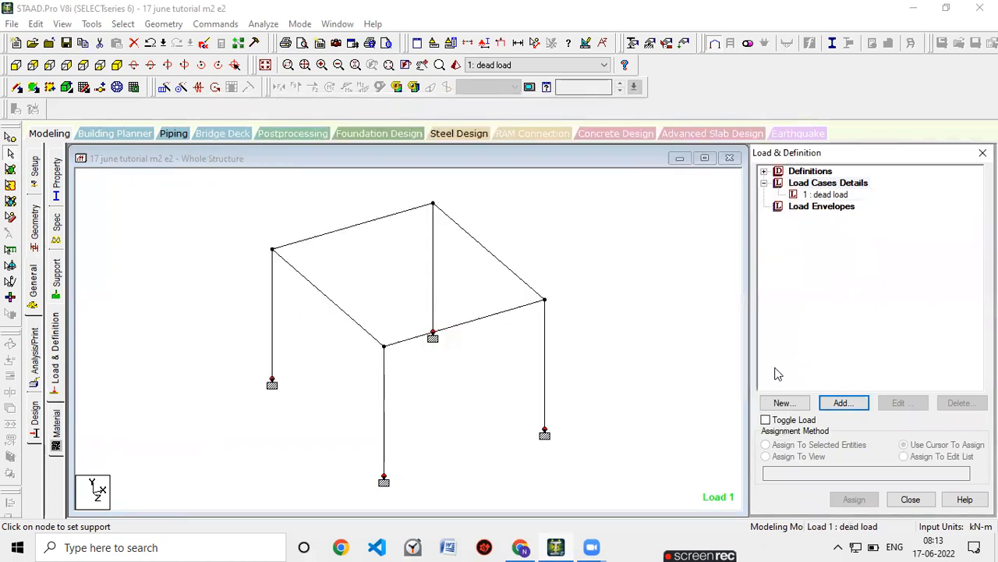
{"action": "left_click", "coordinate": [839, 196]}
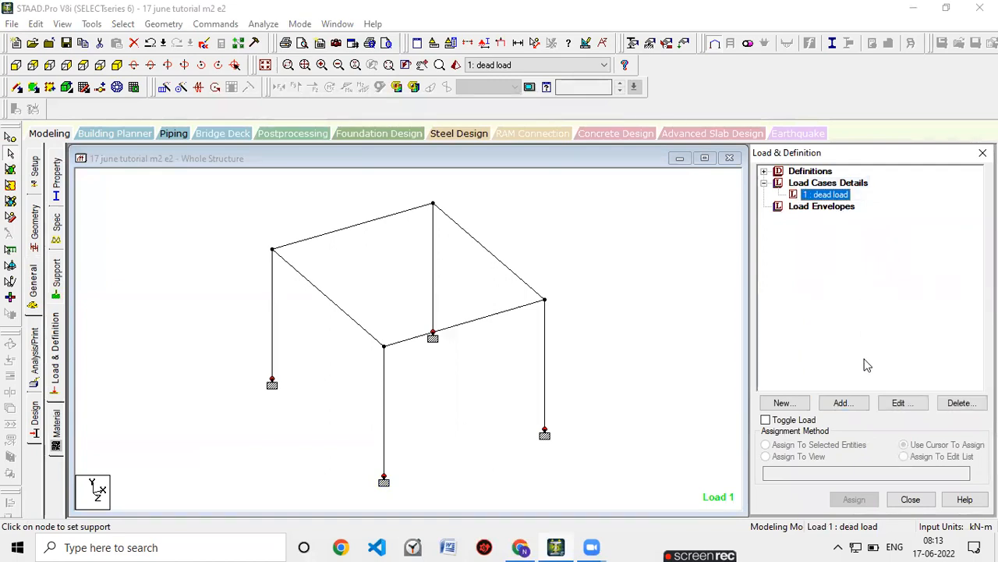
Add a selfweight load in direction Y with factor -1 to the dead load case.
{"action": "left_click", "coordinate": [844, 403]}
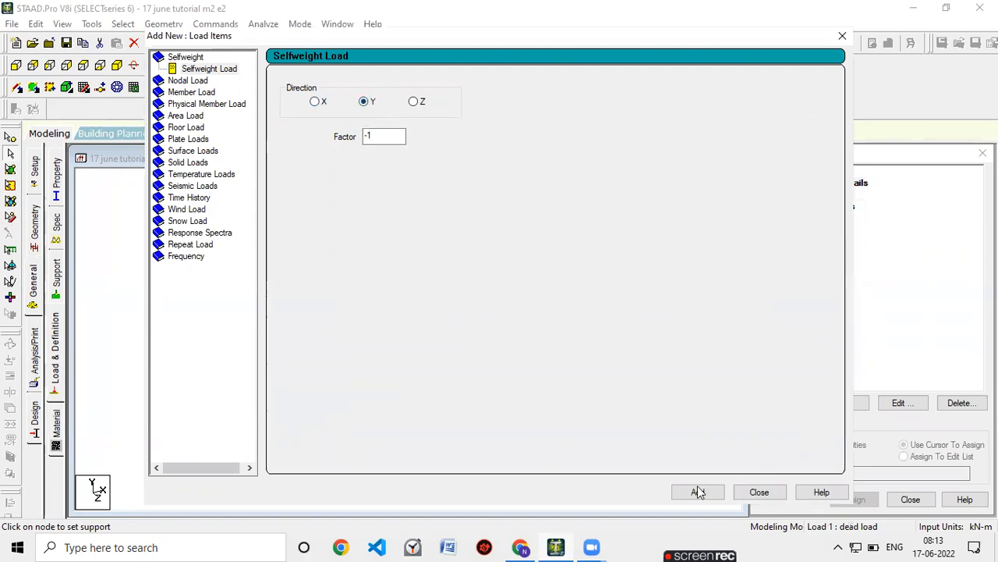
{"action": "left_click_drag", "start_coordinate": [748, 31], "coordinate": [509, 31]}
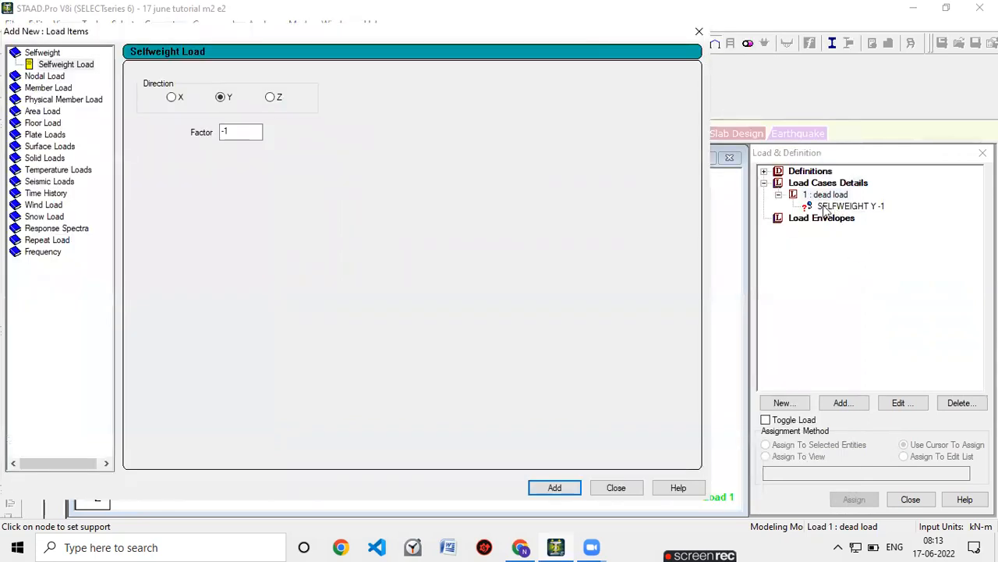
Check the sketch and add a uniform member force of -10 kN/m in direction GY with d2 of 5 m to the dead load case.
{"action": "left_click", "coordinate": [522, 547]}
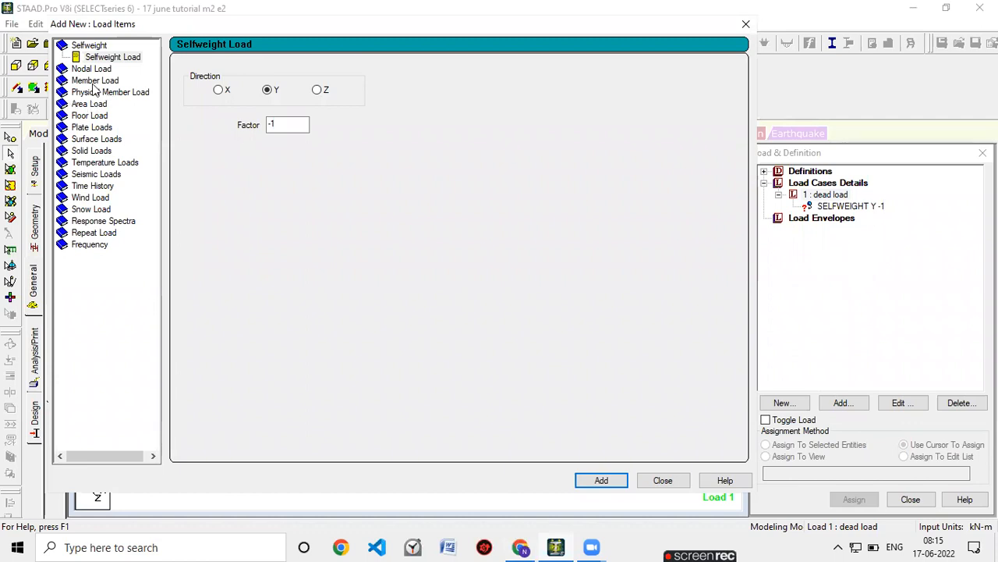
{"action": "left_click", "coordinate": [94, 81]}
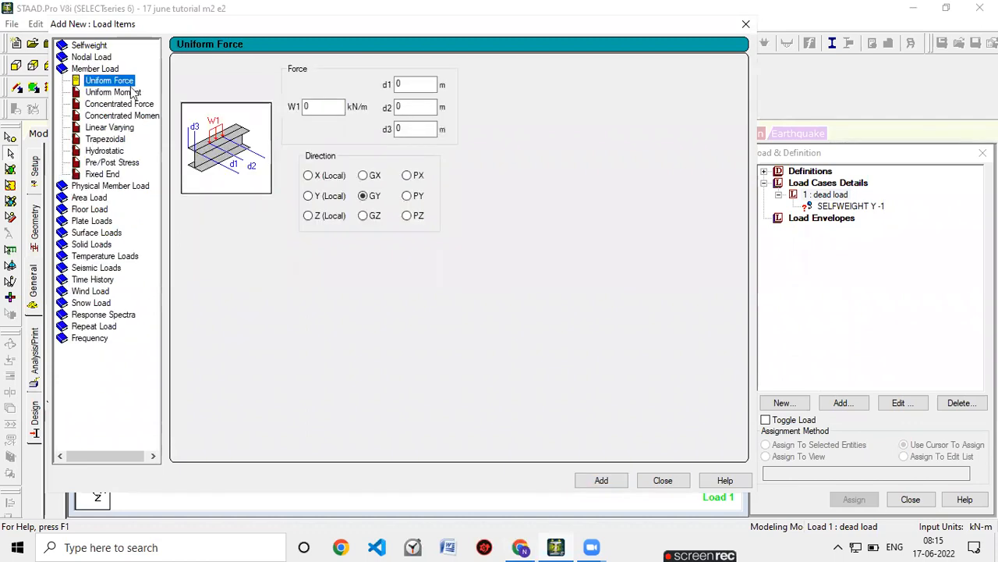
{"action": "double_click", "coordinate": [306, 108]}
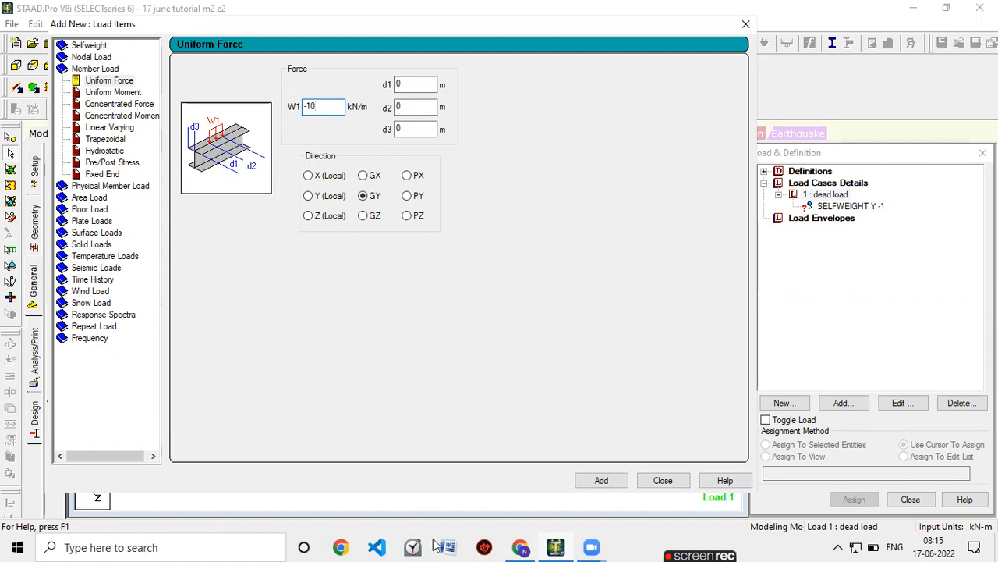
{"action": "left_click", "coordinate": [520, 547]}
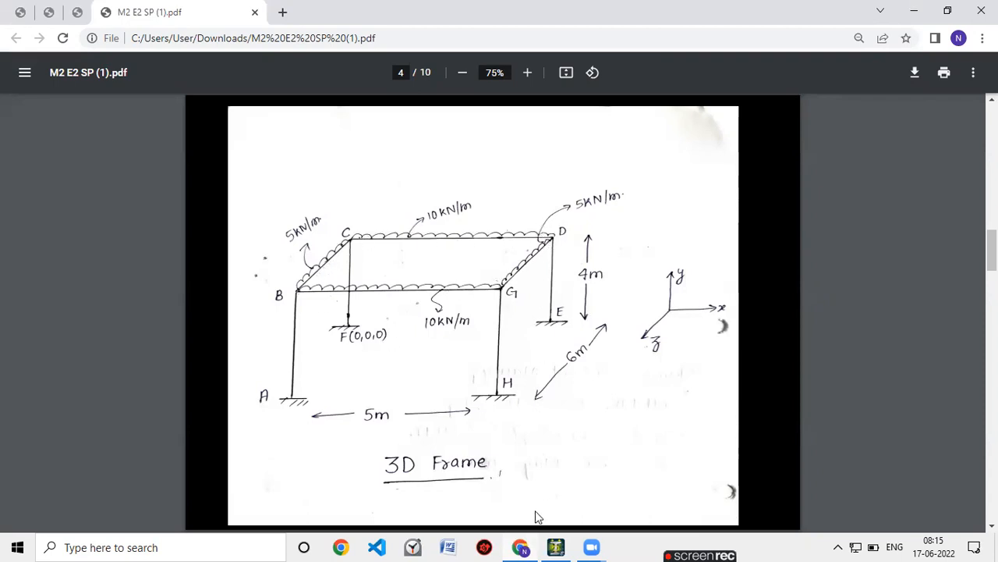
{"action": "left_click", "coordinate": [522, 546]}
{"action": "left_click", "coordinate": [411, 107]}
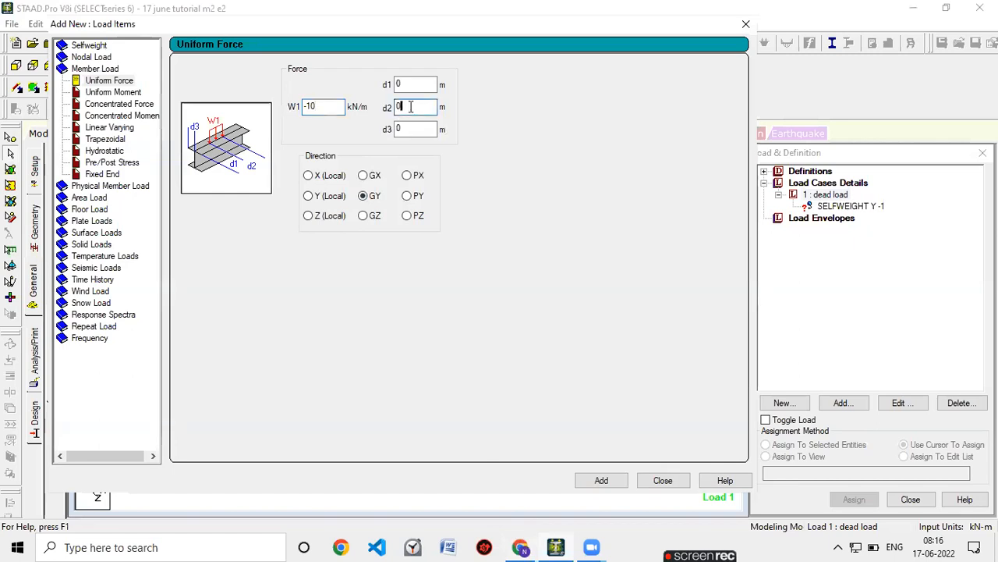
{"action": "type", "text": "5"}
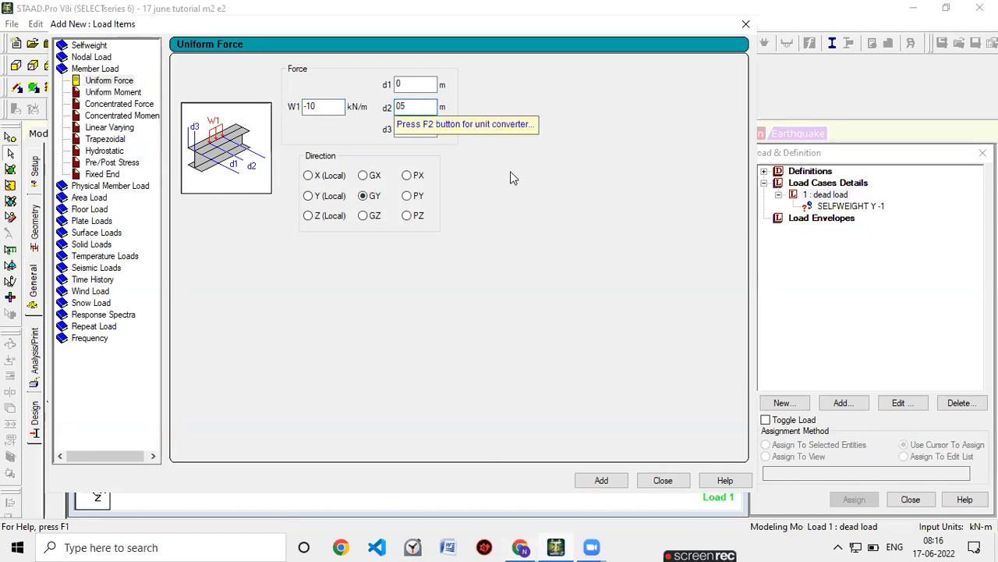
{"action": "left_click", "coordinate": [596, 479]}
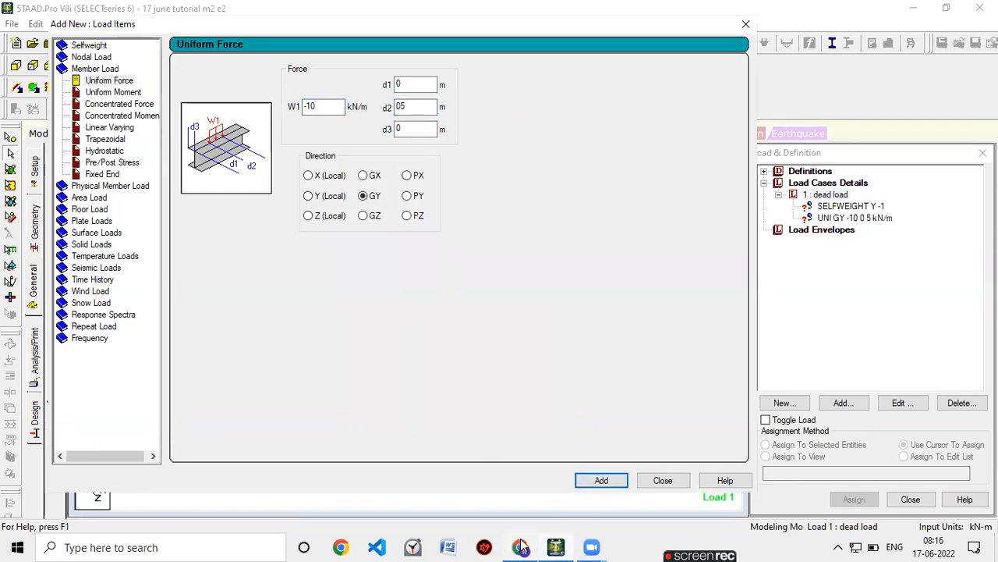
Check the sketch again and add a second GY uniform member force of -5 kN/m with d2 of 6 m, finishing the load items.
{"action": "left_click", "coordinate": [520, 547]}
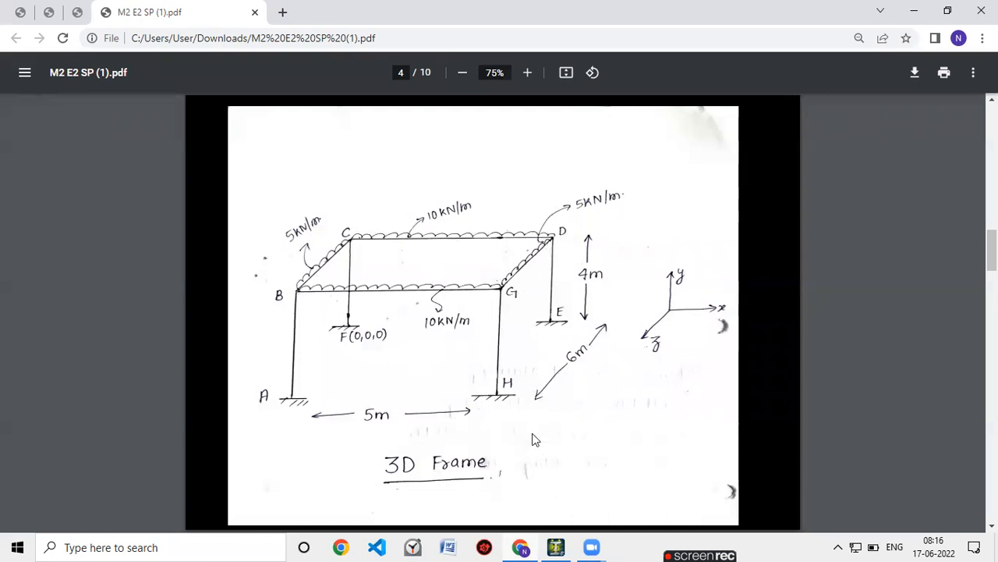
{"action": "left_click", "coordinate": [556, 547]}
{"action": "left_click", "coordinate": [338, 110]}
{"action": "left_click_drag", "start_coordinate": [337, 110], "coordinate": [304, 110]}
{"action": "type", "text": "-5"}
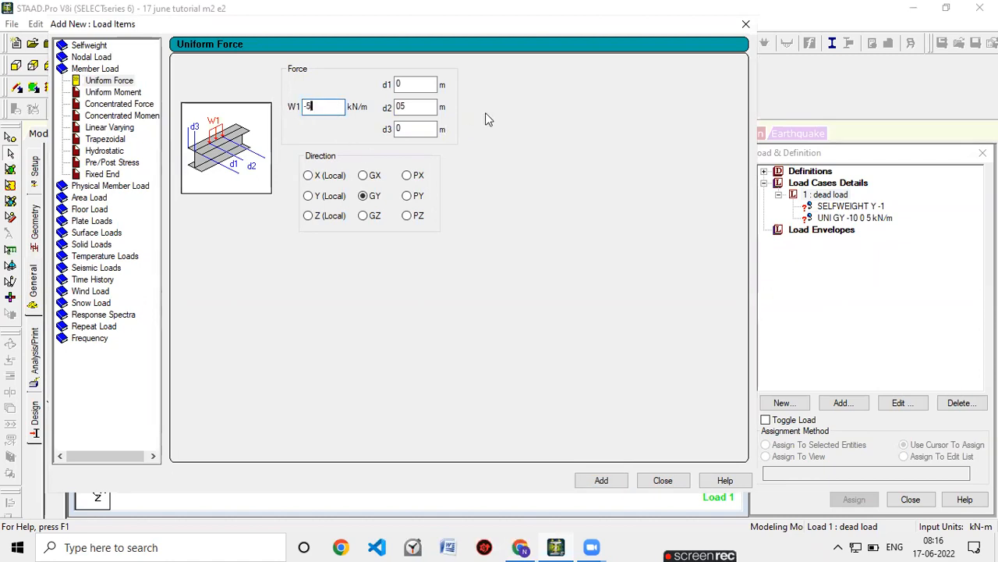
{"action": "left_click", "coordinate": [408, 109]}
{"action": "key", "text": "BackSpace"}
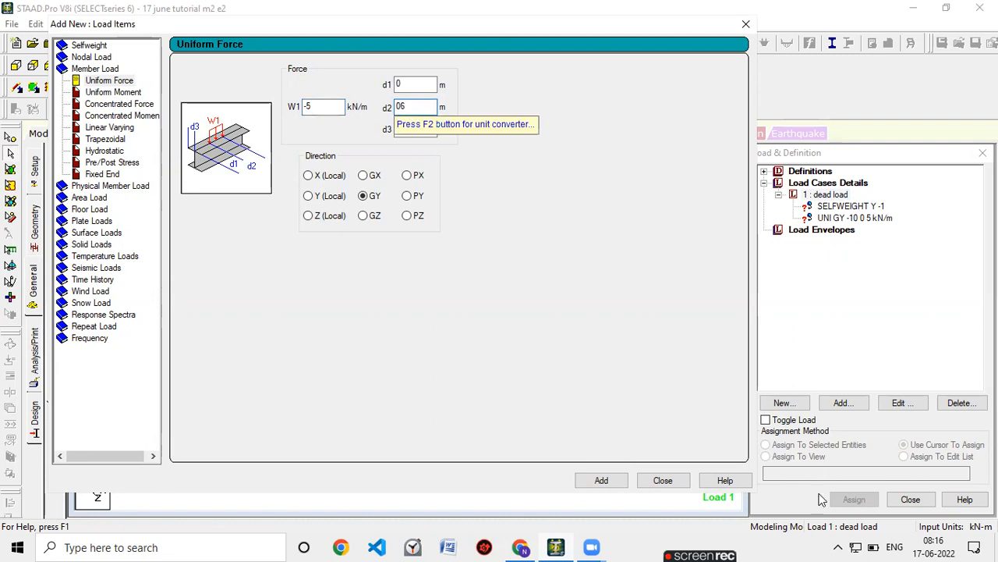
{"action": "left_click", "coordinate": [620, 485]}
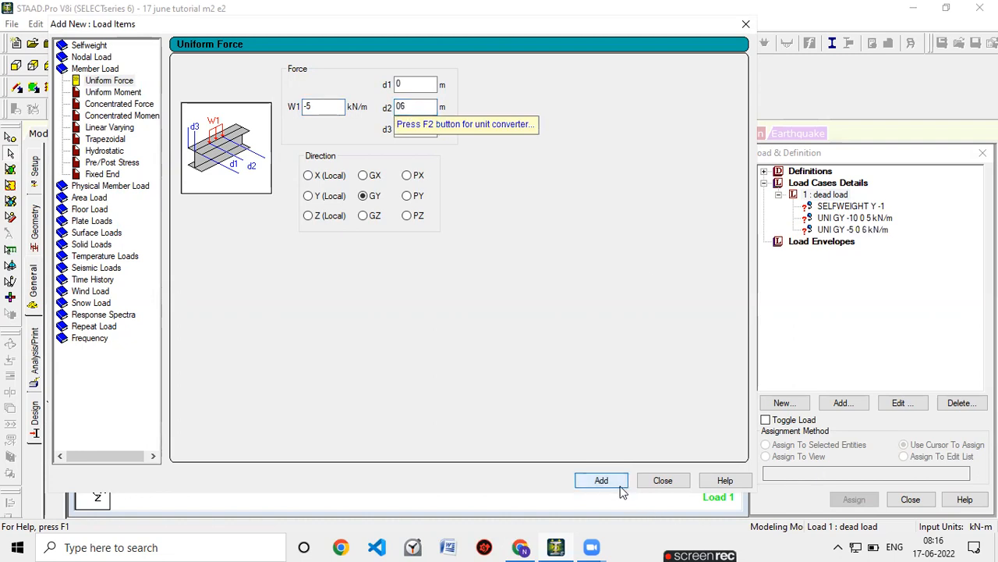
{"action": "left_click", "coordinate": [662, 481]}
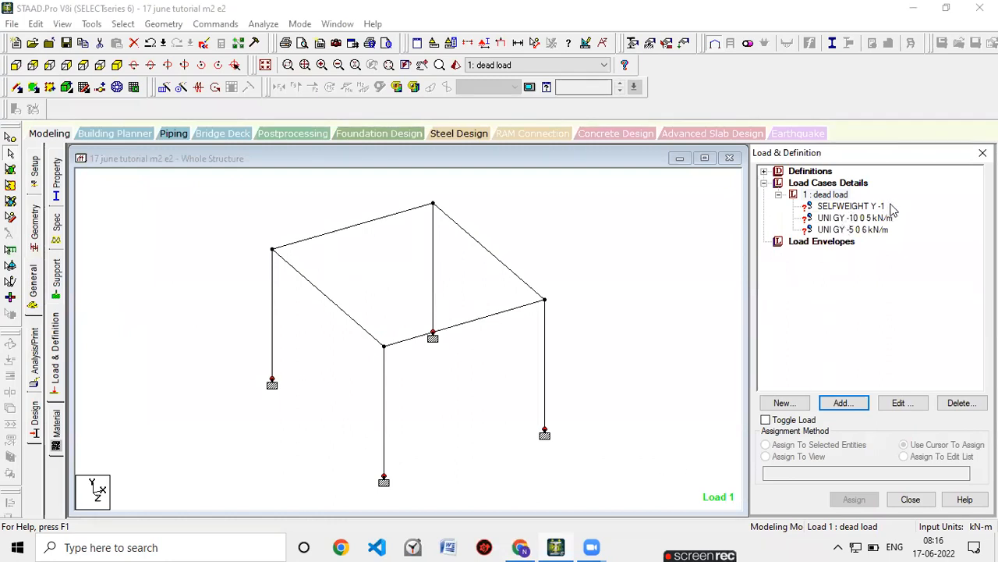
Assign the selfweight load to all beams and columns of the frame using the selected-beams method.
{"action": "left_click", "coordinate": [917, 200]}
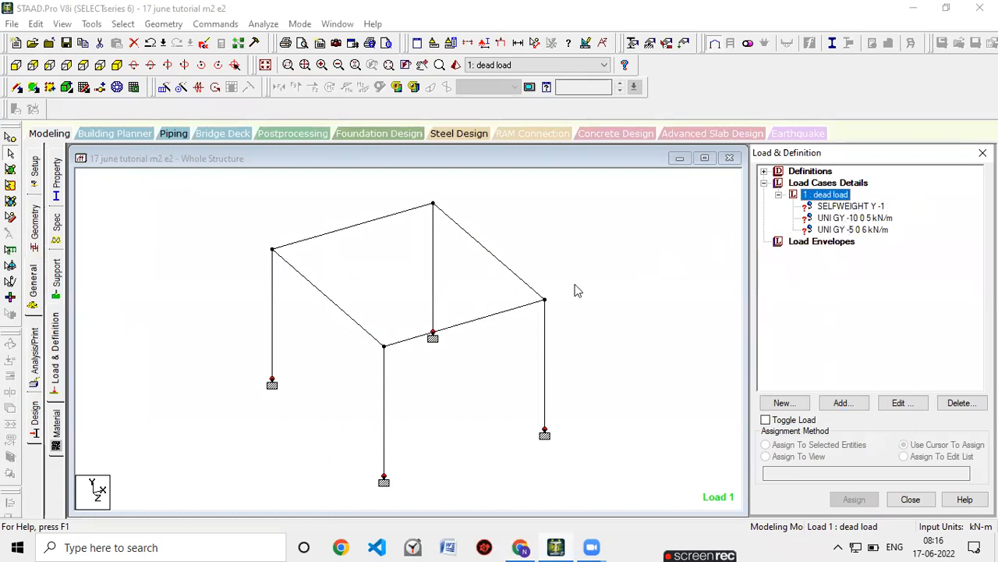
{"action": "left_click", "coordinate": [872, 206]}
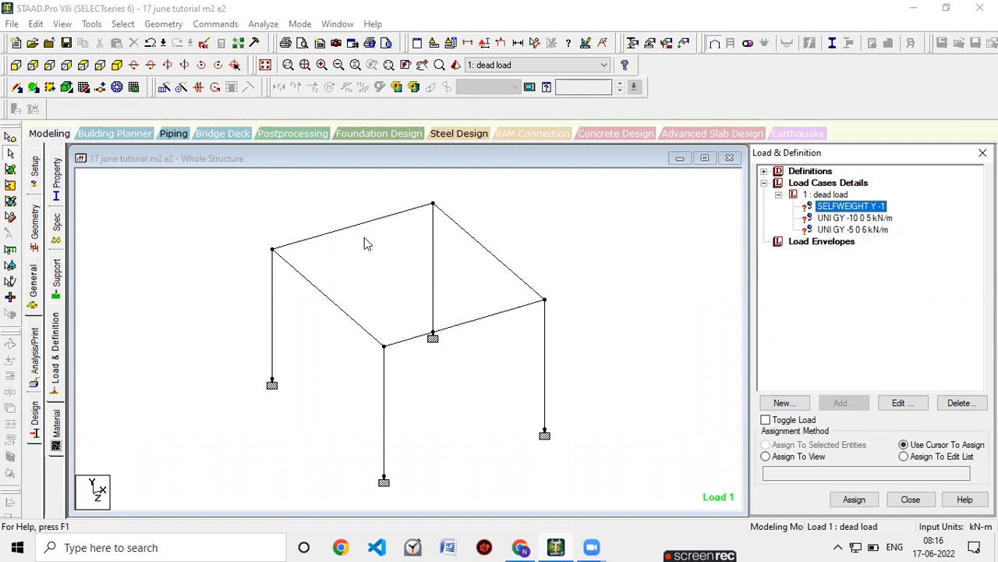
{"action": "left_click_drag", "start_coordinate": [223, 180], "coordinate": [604, 505]}
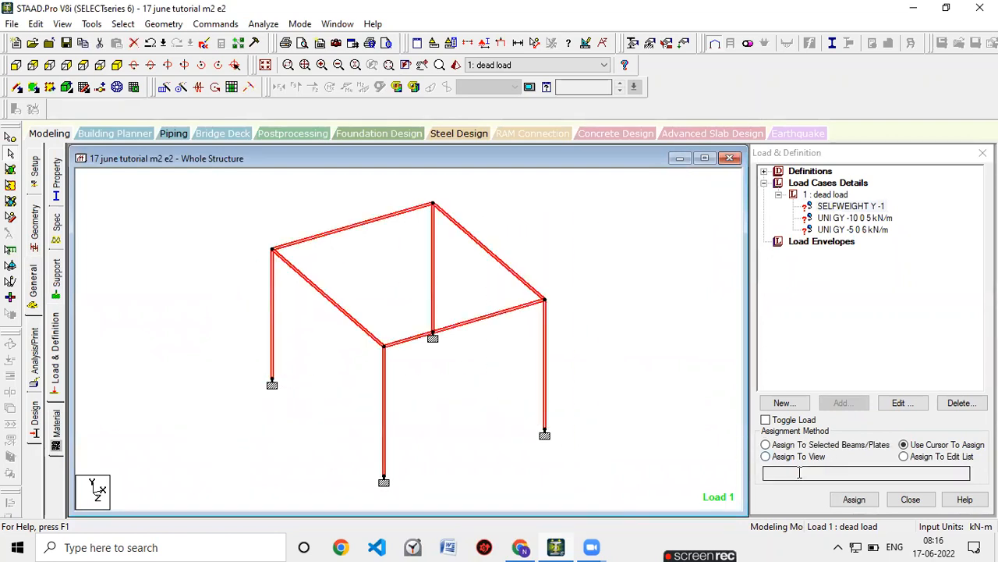
{"action": "left_click", "coordinate": [766, 444]}
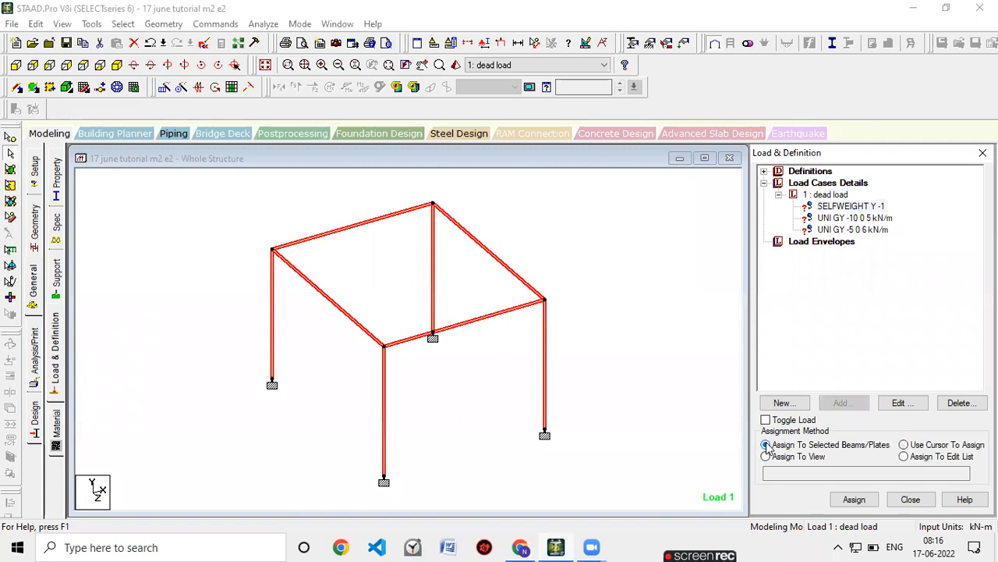
{"action": "left_click", "coordinate": [852, 506]}
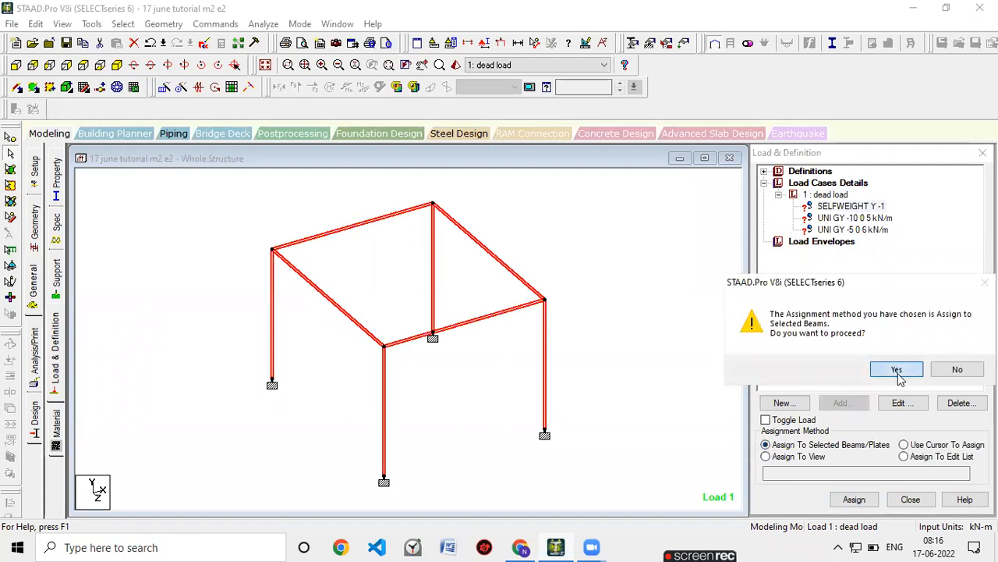
{"action": "left_click", "coordinate": [892, 370]}
{"action": "left_click", "coordinate": [684, 312]}
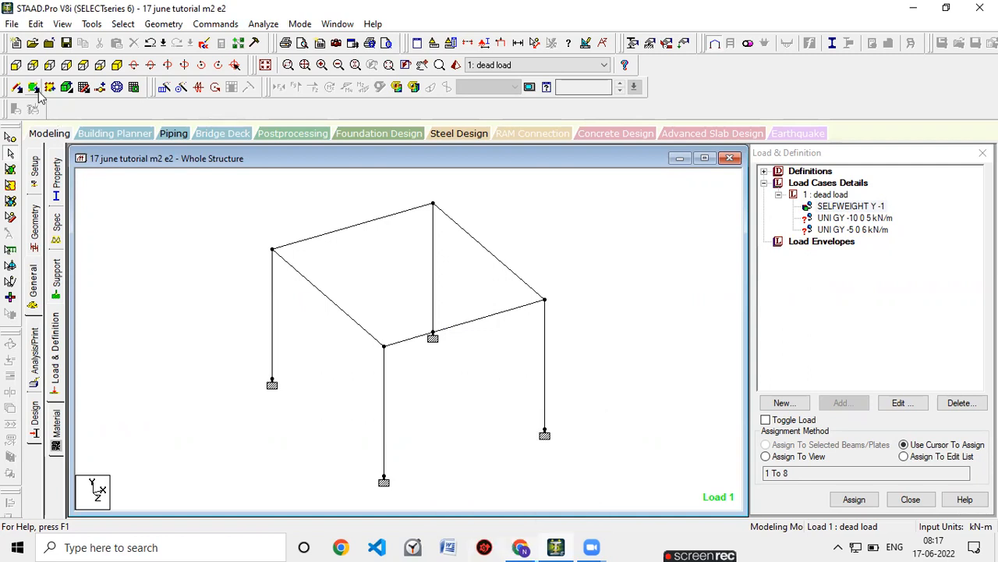
Assign the -10 kN/m uniform load to the two 5 m top beams parallel to X, selecting them in the front view.
{"action": "left_click", "coordinate": [16, 65]}
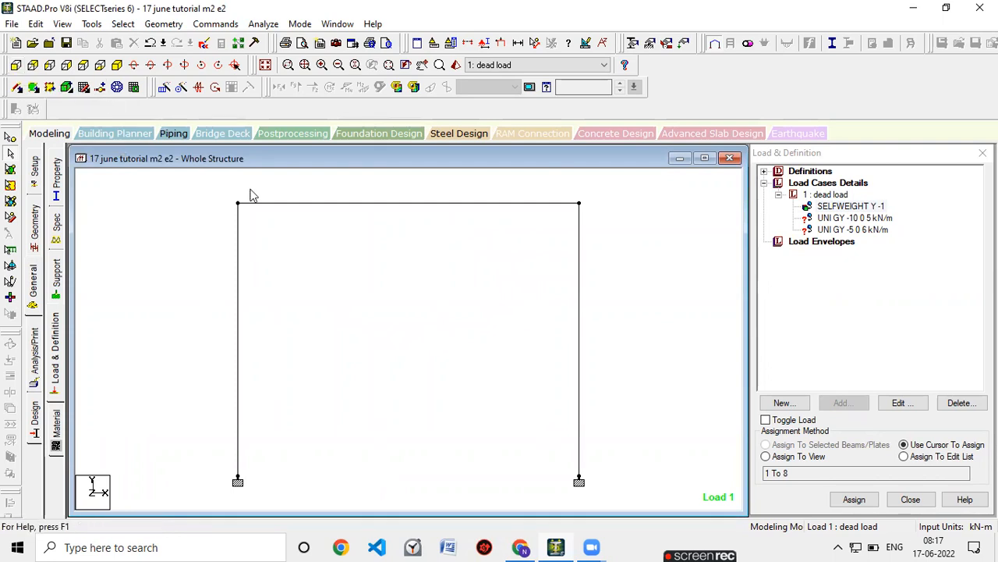
{"action": "left_click", "coordinate": [521, 547]}
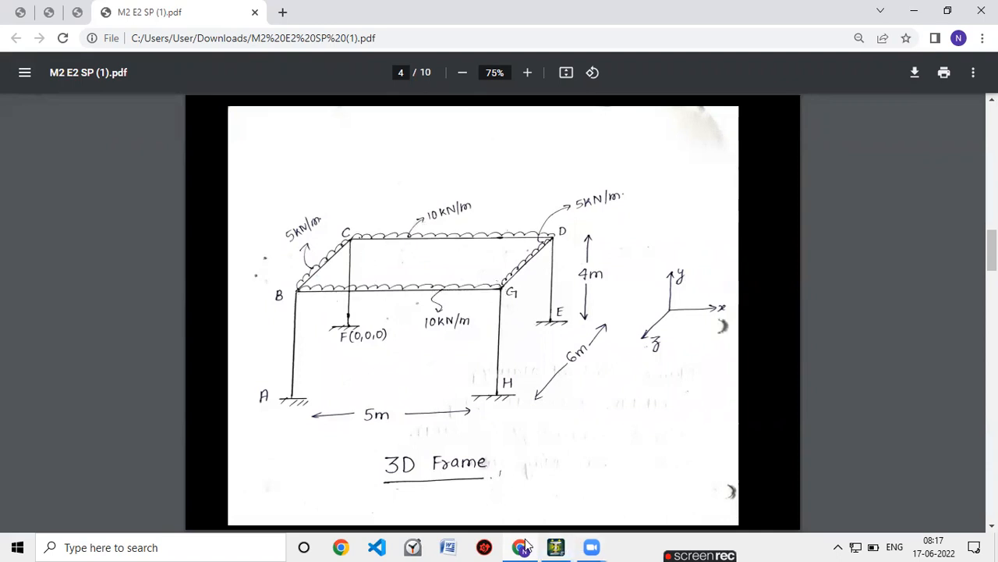
{"action": "left_click", "coordinate": [555, 546]}
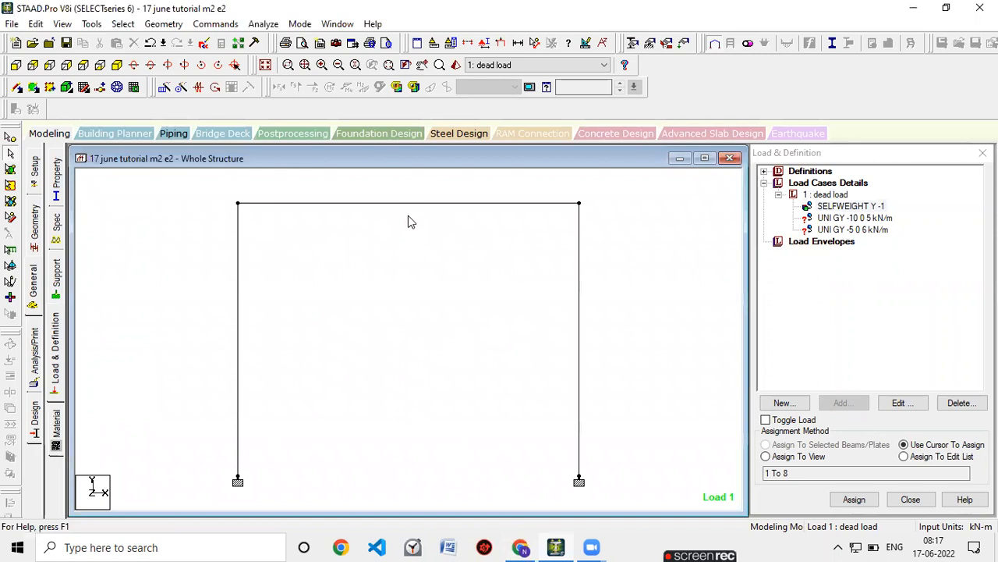
{"action": "left_click", "coordinate": [417, 206]}
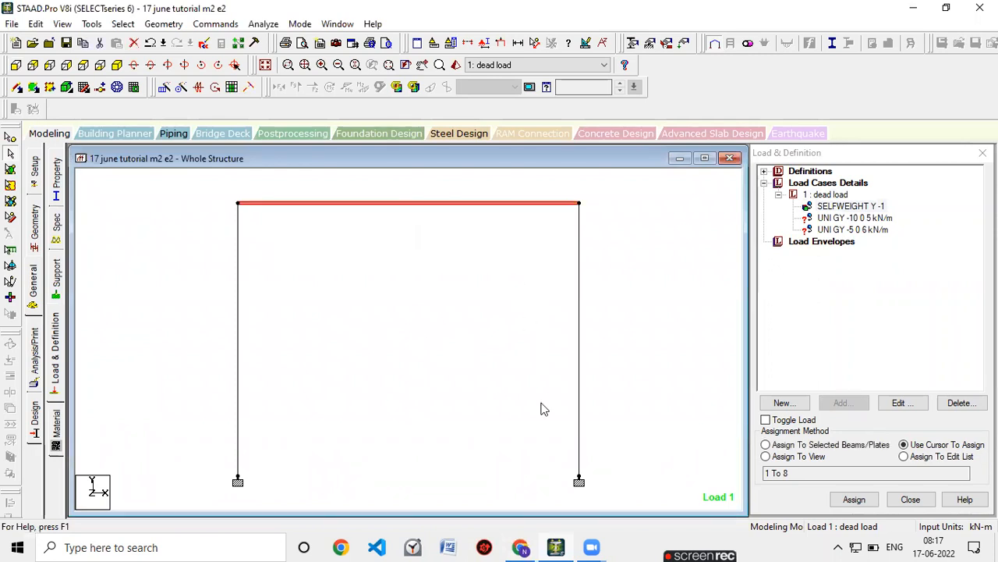
{"action": "left_click", "coordinate": [858, 219]}
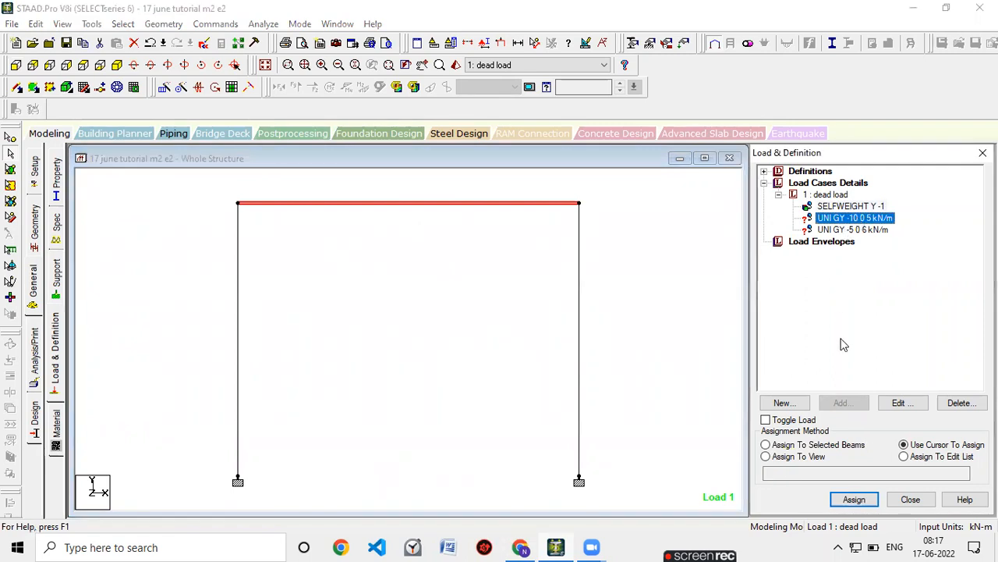
{"action": "left_click", "coordinate": [767, 445]}
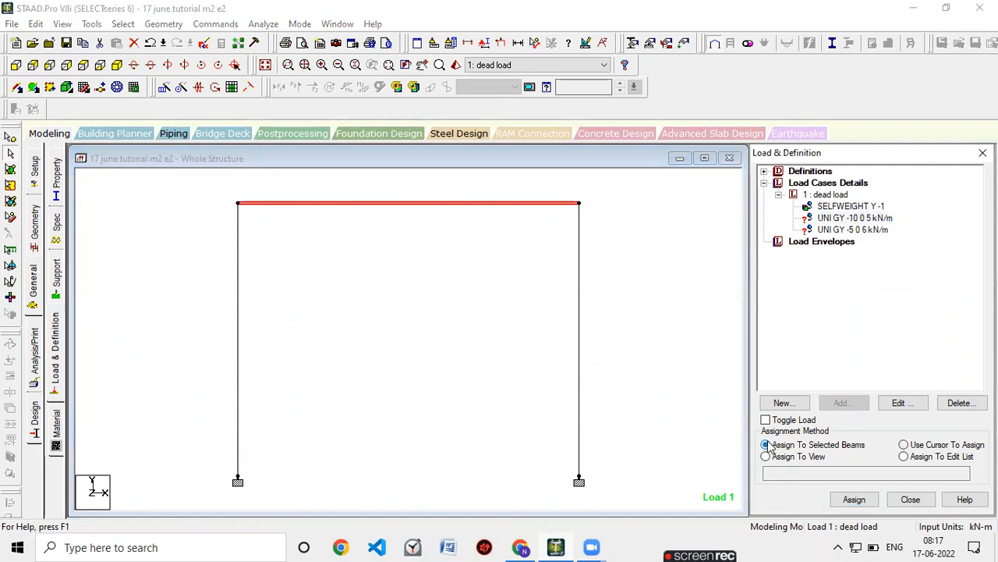
{"action": "left_click", "coordinate": [844, 503]}
{"action": "left_click", "coordinate": [902, 370]}
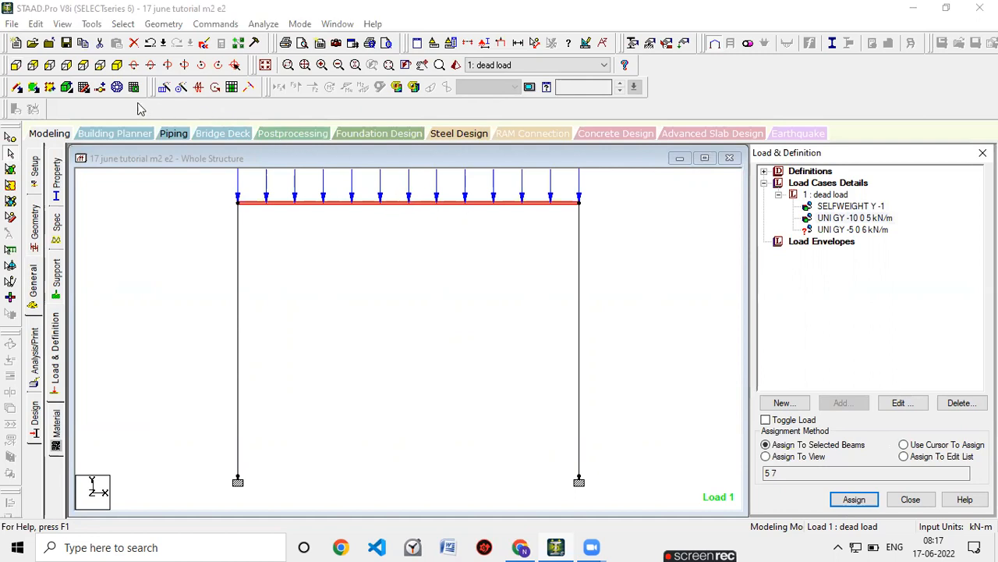
Check the sketch and assign the -5 kN/m uniform load to the two 6 m top beams parallel to Z using the selected-beams method.
{"action": "left_click", "coordinate": [119, 66]}
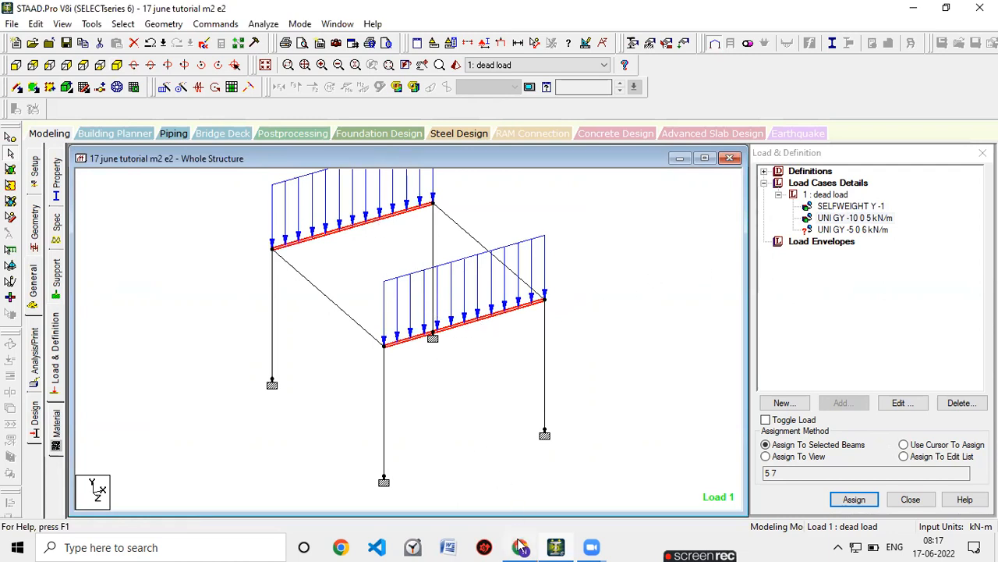
{"action": "left_click", "coordinate": [351, 316]}
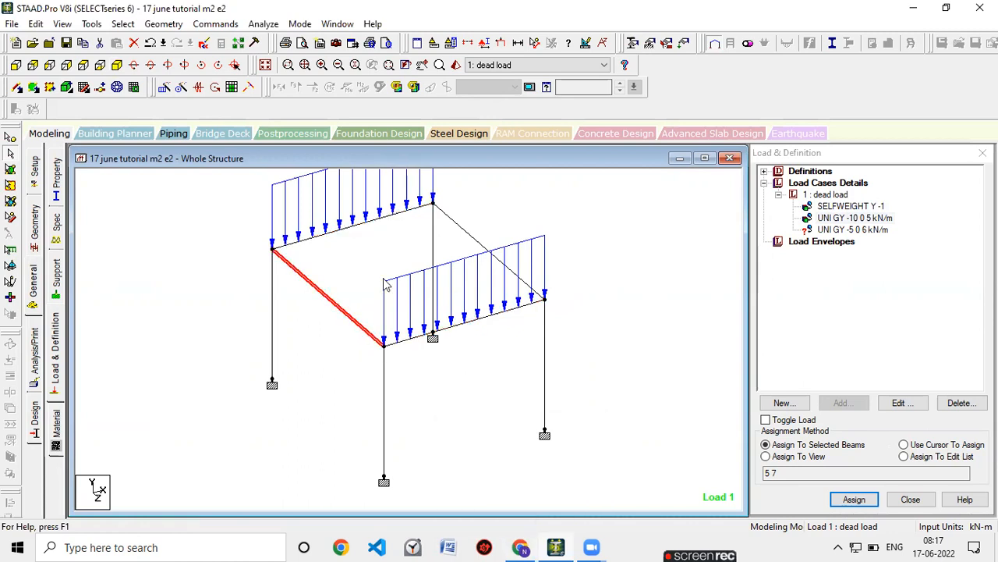
{"action": "left_click", "coordinate": [463, 229], "text": "ctrl"}
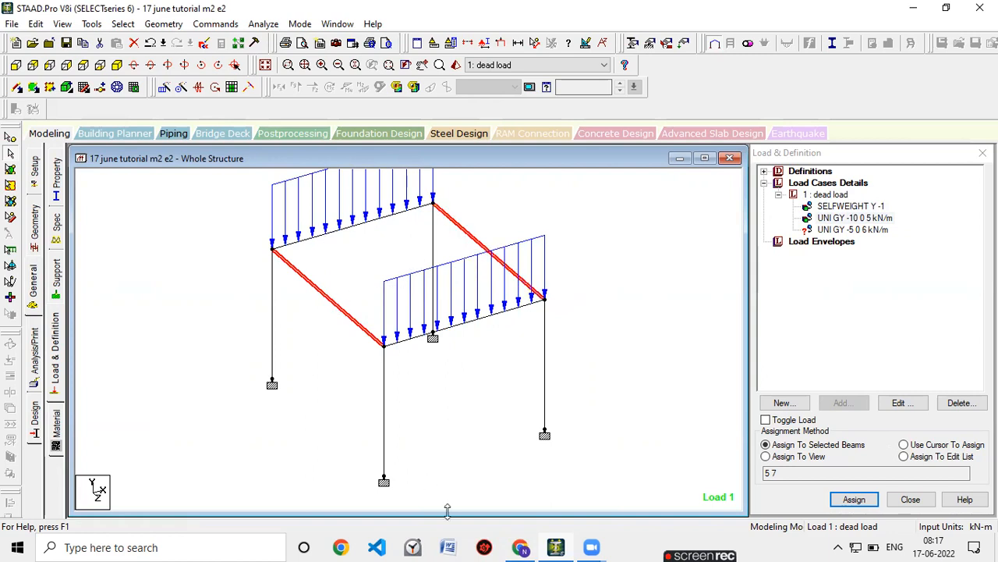
{"action": "left_click", "coordinate": [520, 547]}
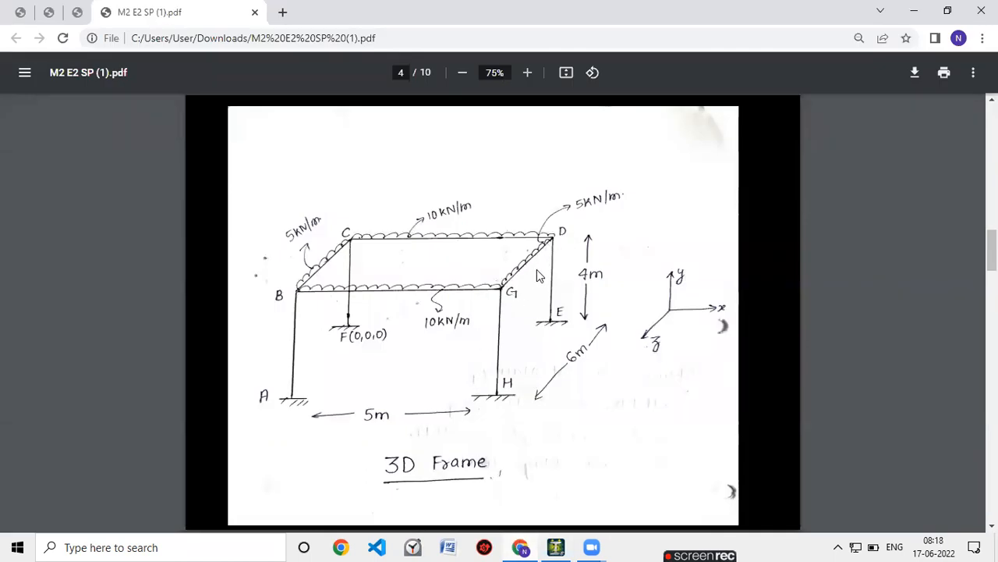
{"action": "left_click", "coordinate": [520, 547]}
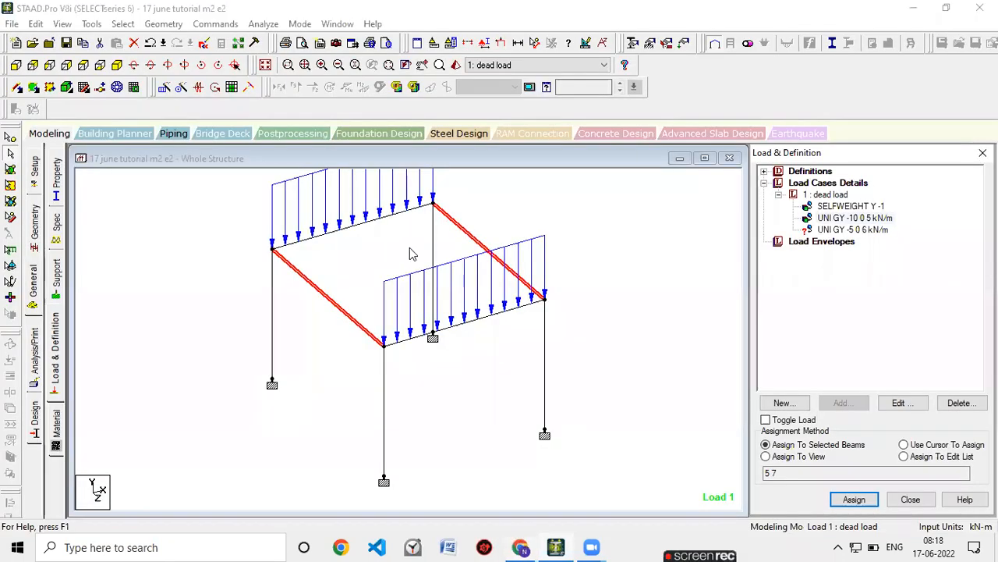
{"action": "left_click", "coordinate": [67, 67]}
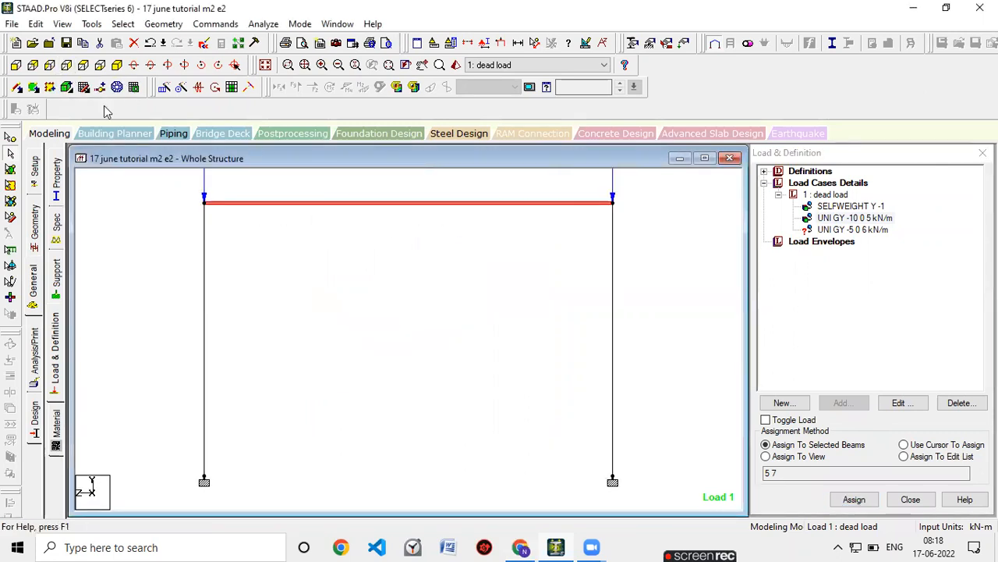
{"action": "left_click", "coordinate": [828, 230]}
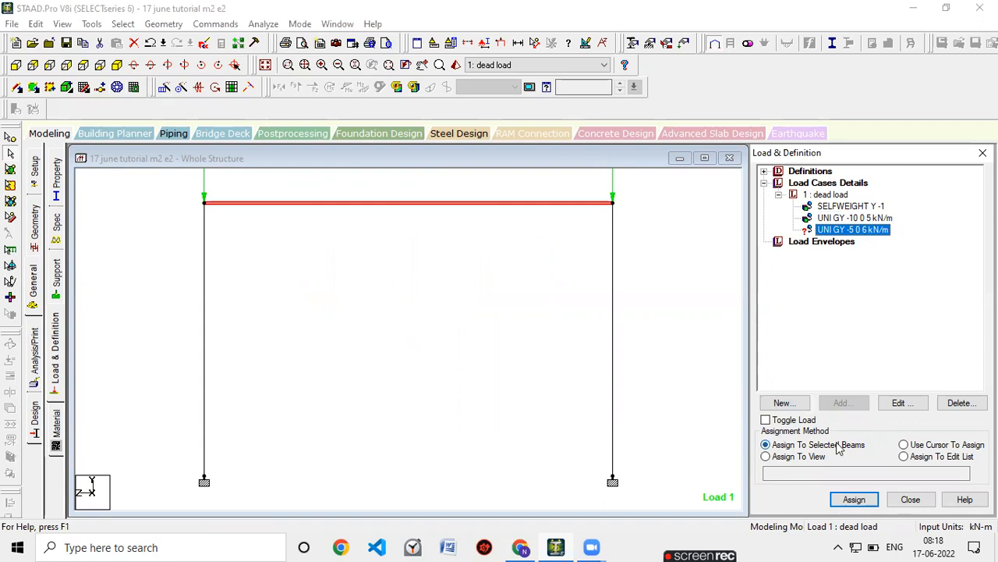
{"action": "left_click", "coordinate": [846, 499]}
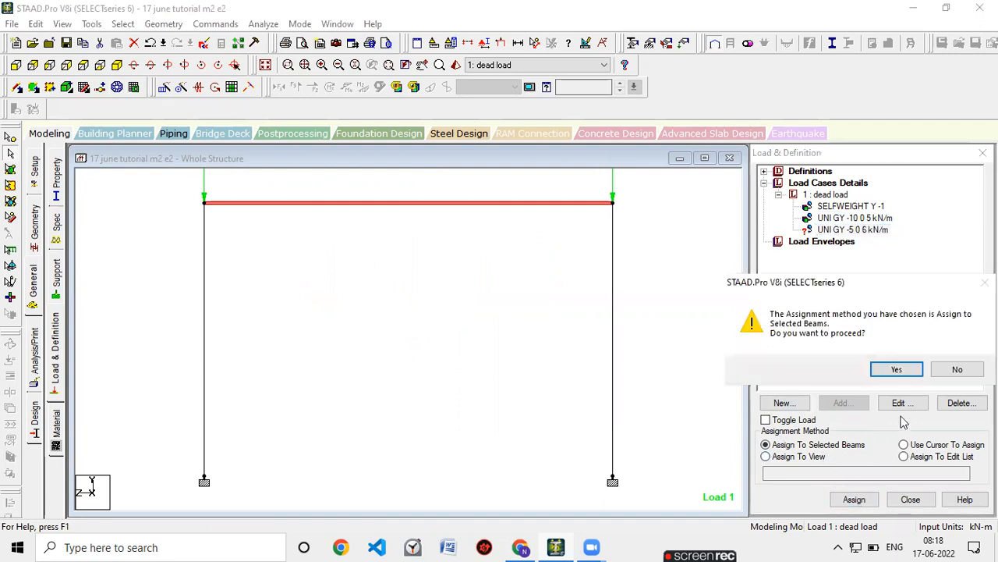
{"action": "left_click", "coordinate": [899, 371]}
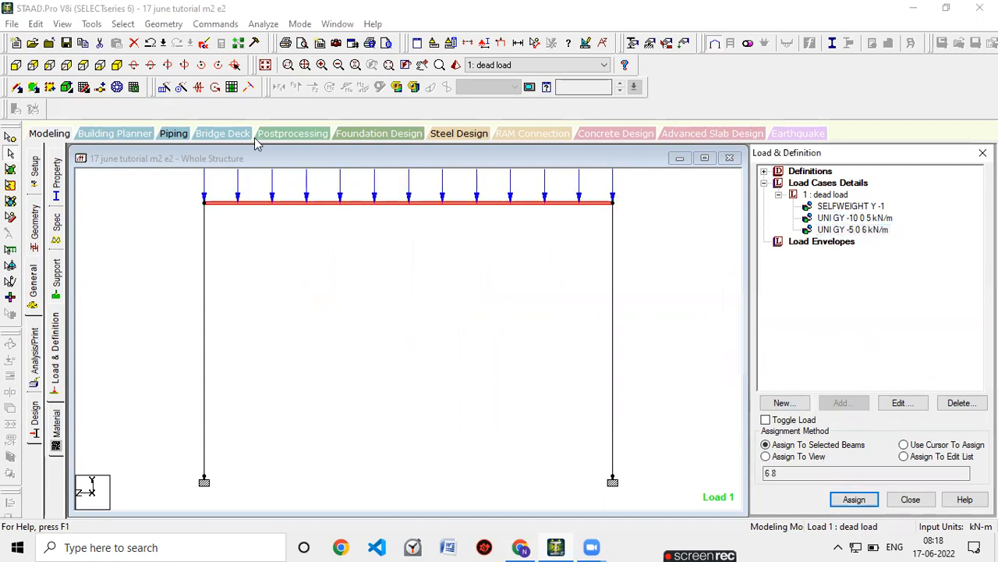
{"action": "left_click", "coordinate": [117, 65]}
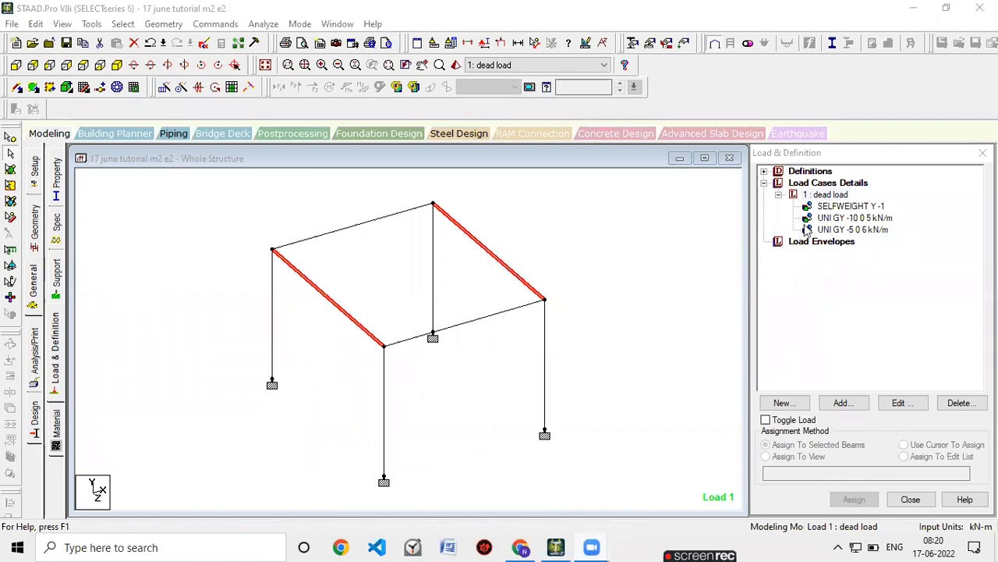
Start a YRANGE floor load item in the dead load case, allowing the auto save, with a pressure of -1 kN/m2 in Global Y.
{"action": "left_click", "coordinate": [828, 195]}
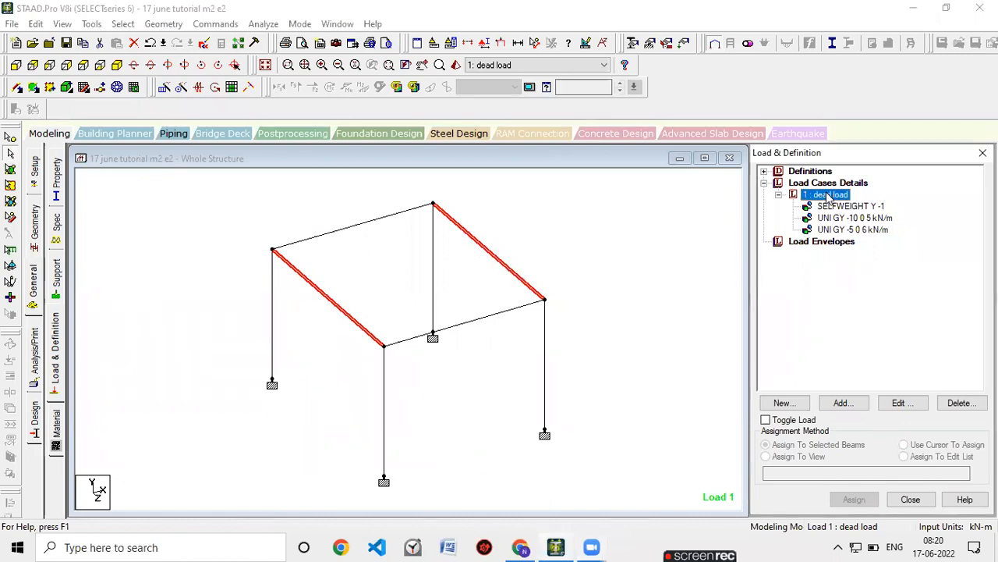
{"action": "left_click", "coordinate": [859, 401]}
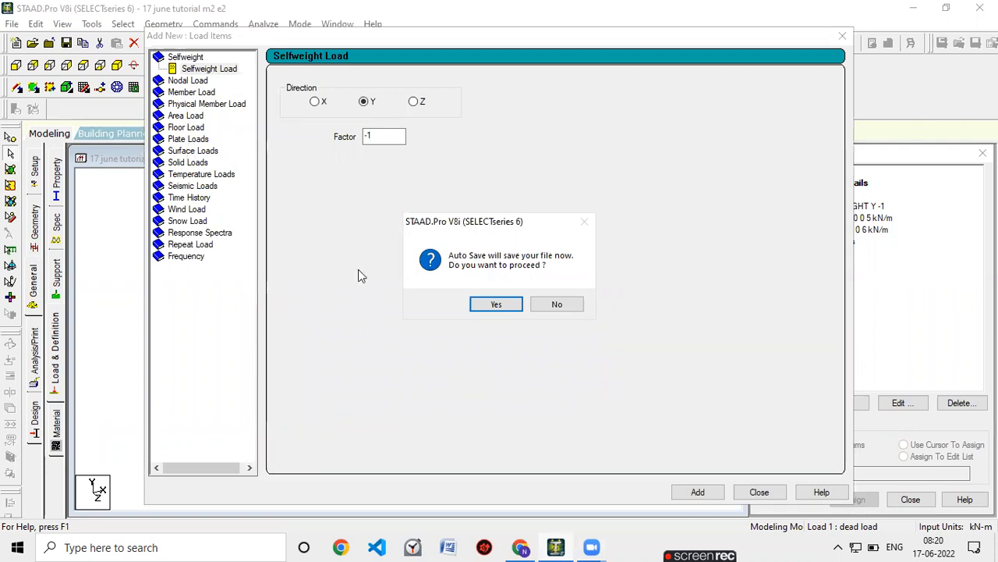
{"action": "left_click", "coordinate": [472, 307]}
{"action": "left_click", "coordinate": [409, 293]}
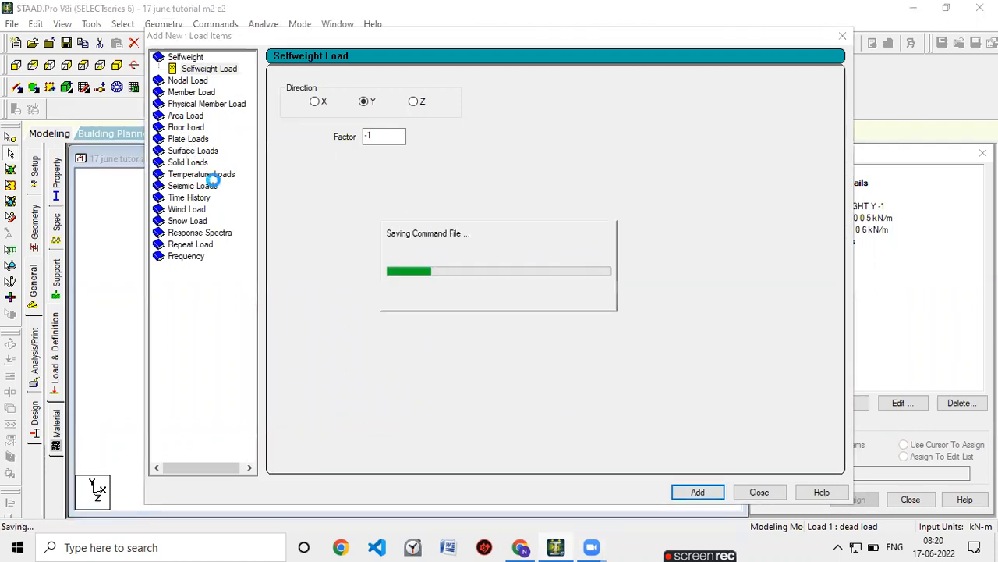
{"action": "left_click", "coordinate": [195, 129]}
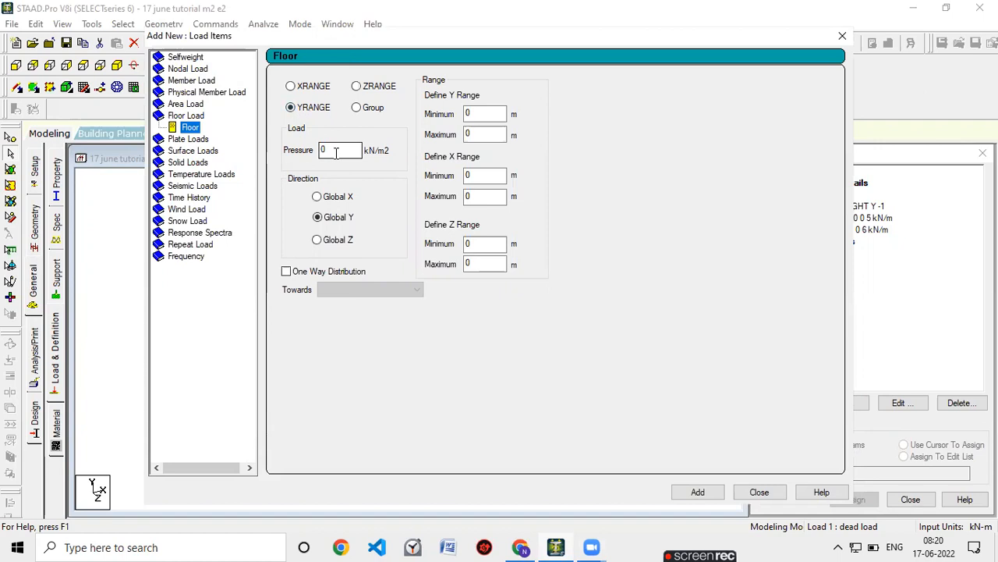
{"action": "left_click_drag", "start_coordinate": [336, 153], "coordinate": [318, 154]}
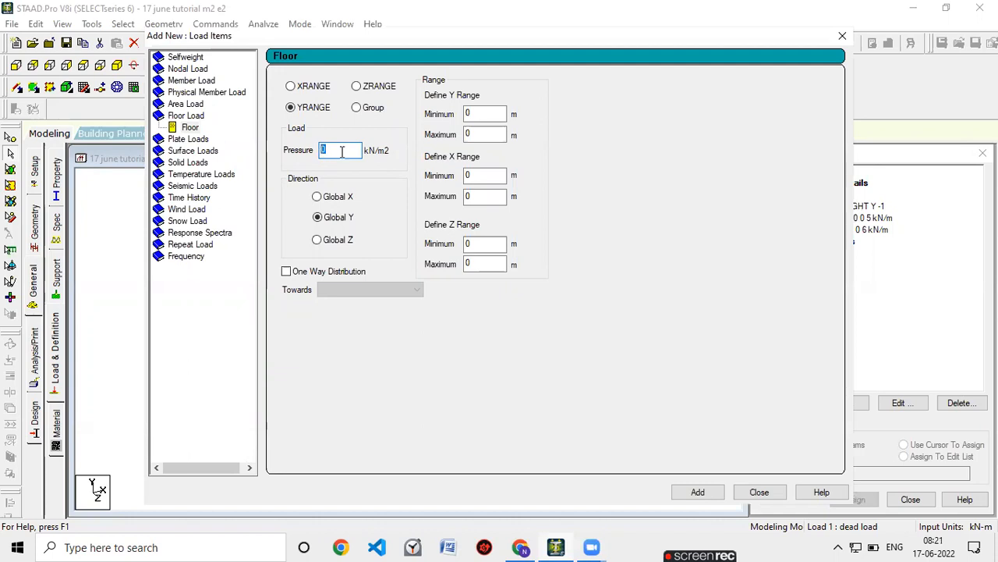
{"action": "key", "text": "BackSpace"}
{"action": "type", "text": "-1"}
Check the frame height on the sketch and set the floor load's Y range to minimum 3 m and maximum 5 m.
{"action": "left_click", "coordinate": [521, 547]}
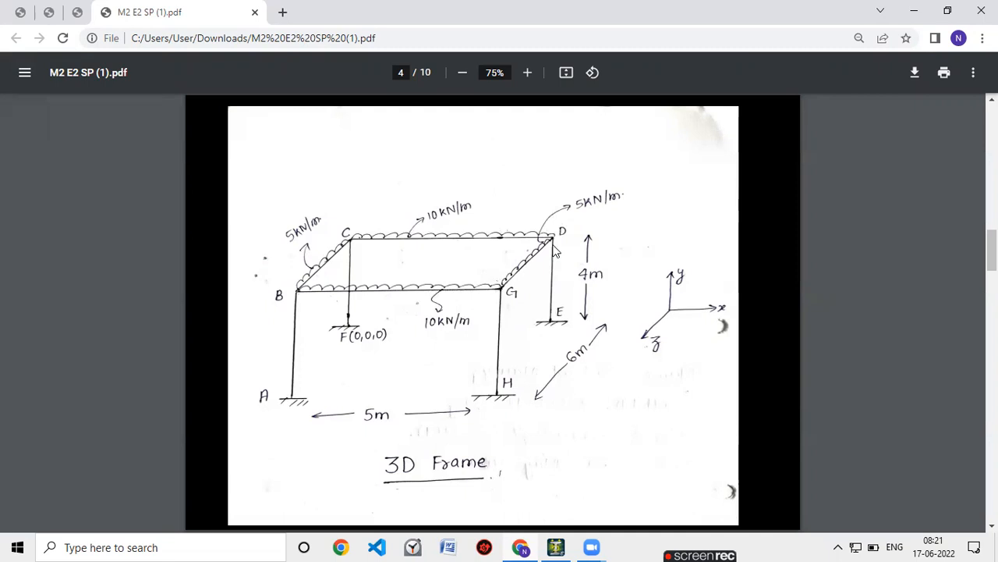
{"action": "left_click", "coordinate": [555, 546]}
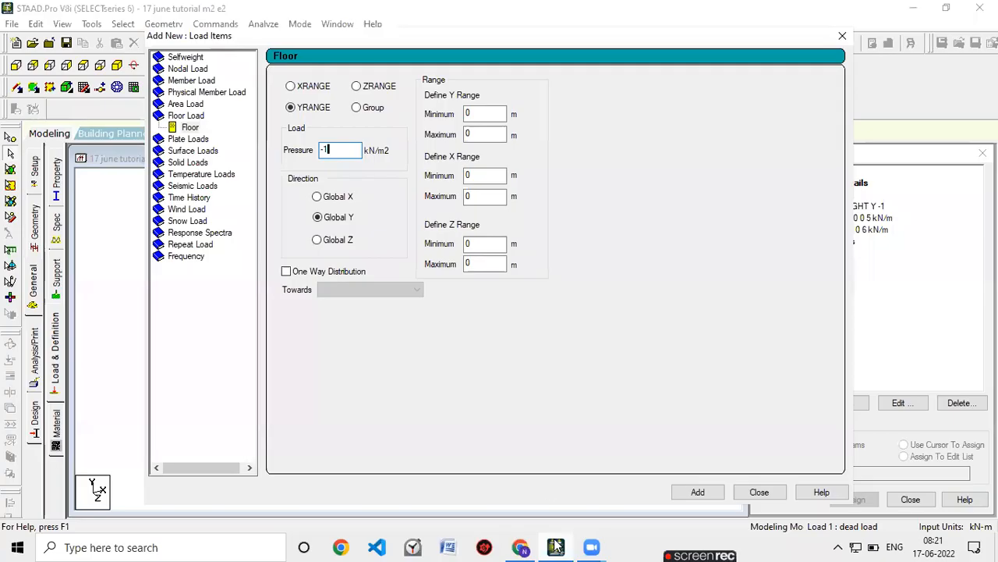
{"action": "left_click", "coordinate": [480, 115]}
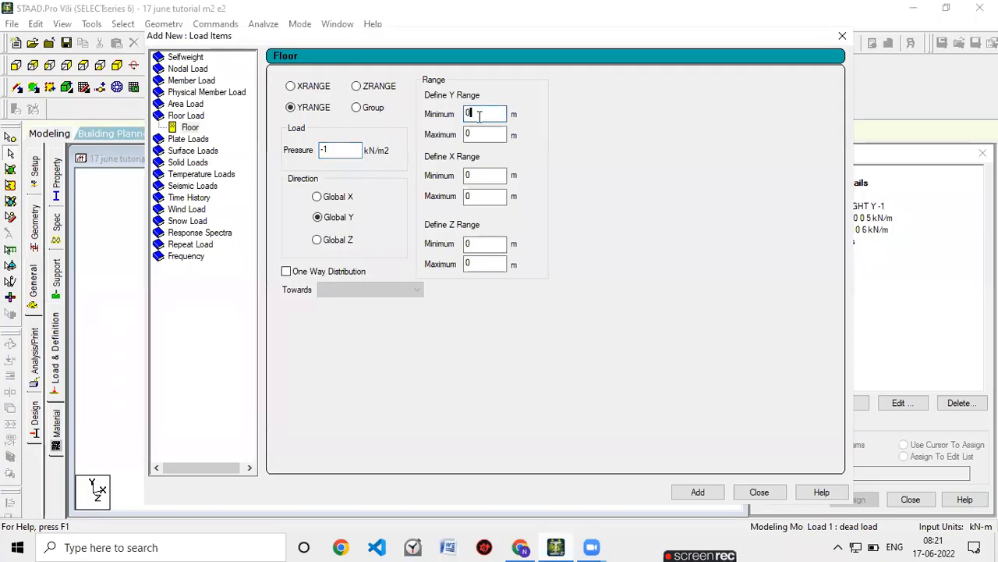
{"action": "type", "text": "3"}
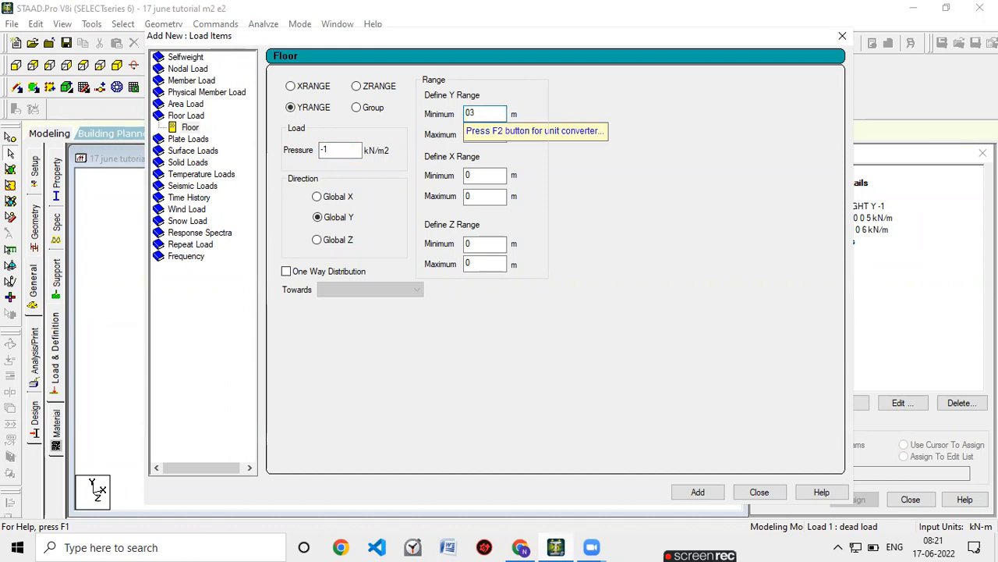
{"action": "left_click", "coordinate": [478, 133]}
{"action": "type", "text": "5"}
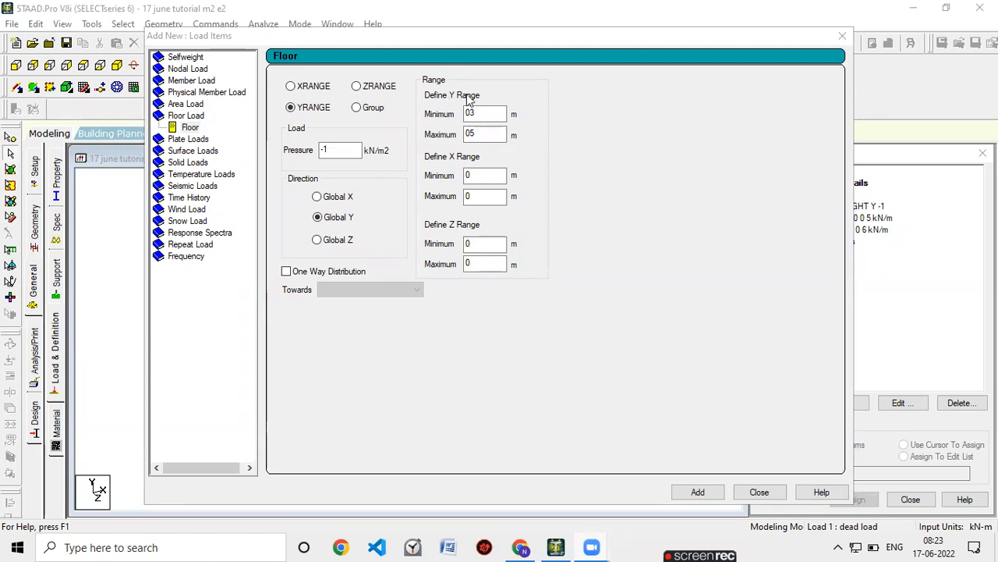
Check the sketch again and set the floor load's X range maximum to 5 m.
{"action": "left_click", "coordinate": [551, 499]}
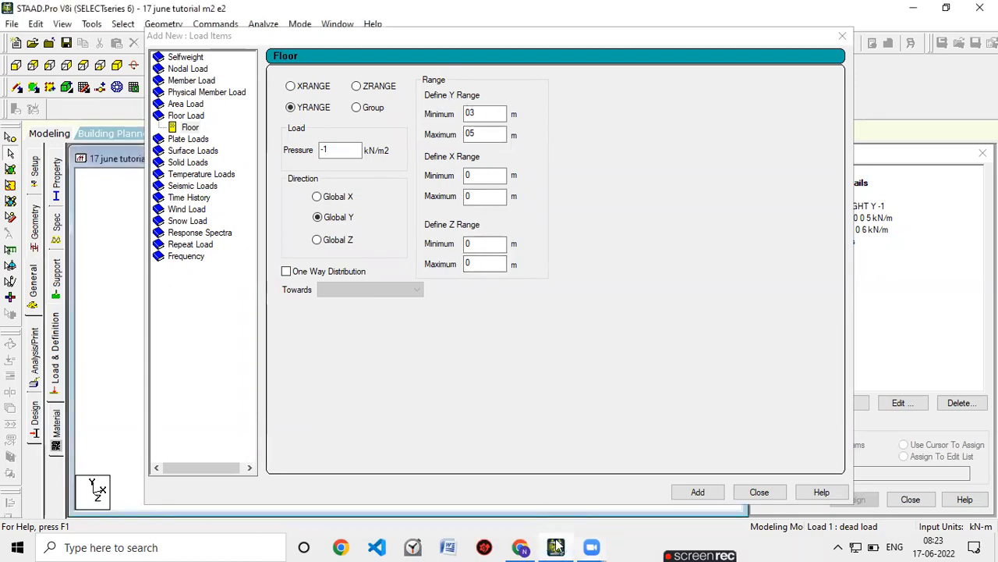
{"action": "left_click", "coordinate": [520, 547]}
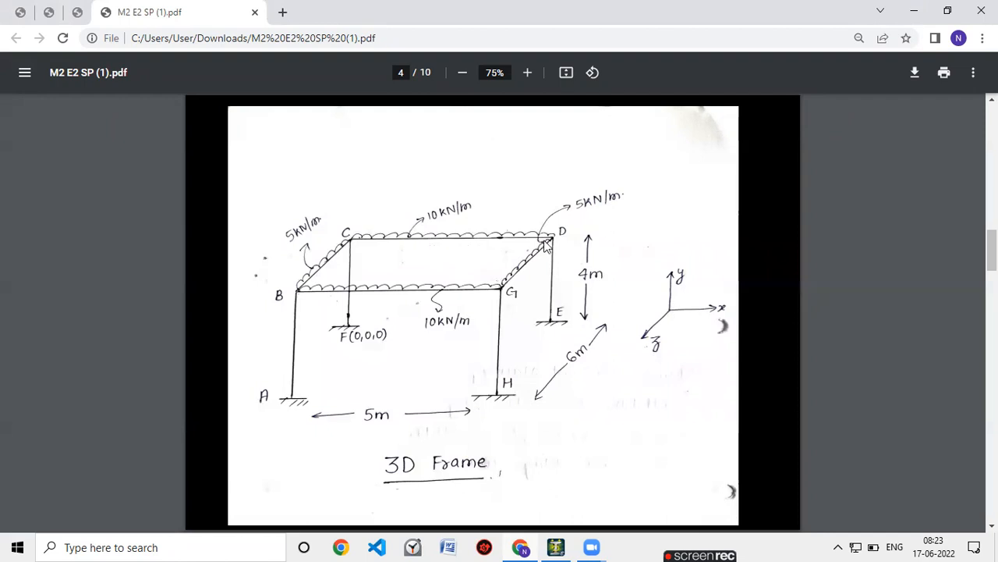
{"action": "left_click", "coordinate": [555, 547]}
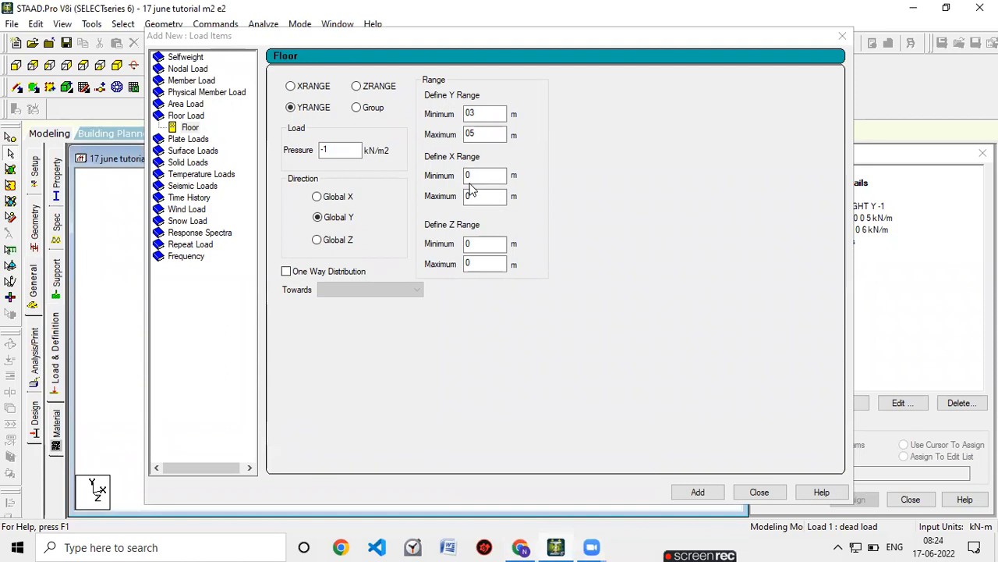
{"action": "left_click", "coordinate": [474, 199]}
{"action": "type", "text": "5"}
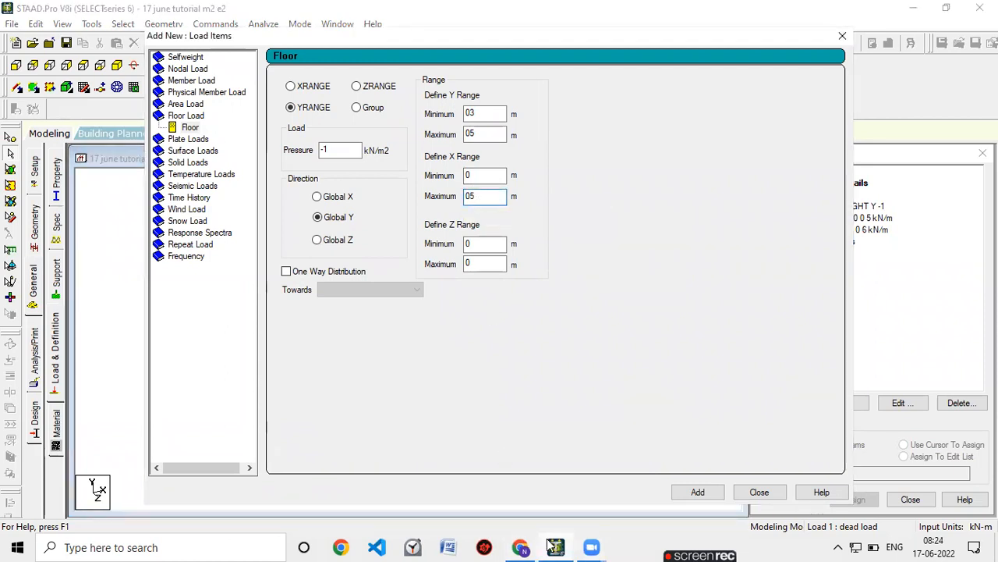
Check the frame depth on the sketch, set the Z range maximum to 6 m and add the floor load, finishing the load items.
{"action": "left_click", "coordinate": [528, 513]}
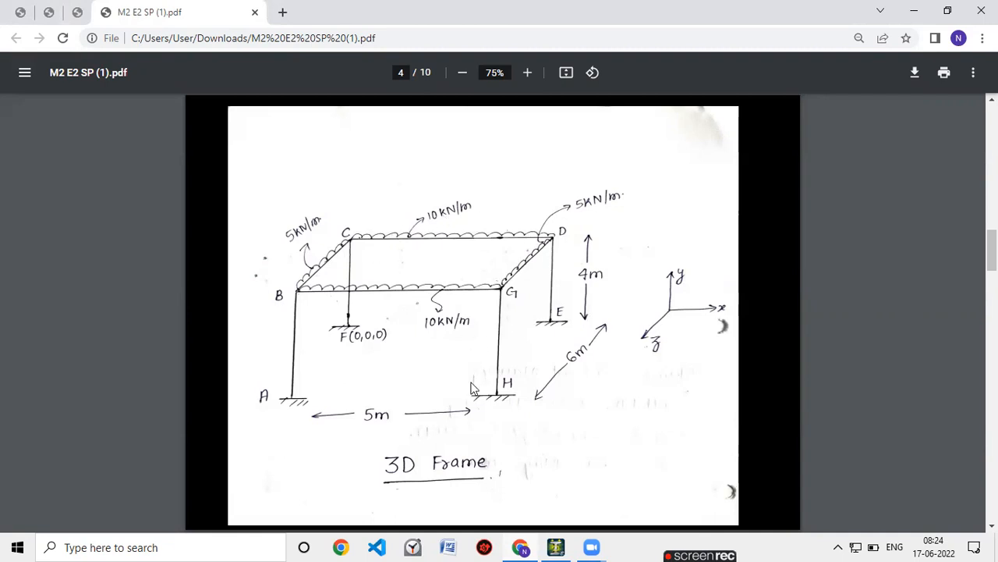
{"action": "left_click", "coordinate": [555, 547]}
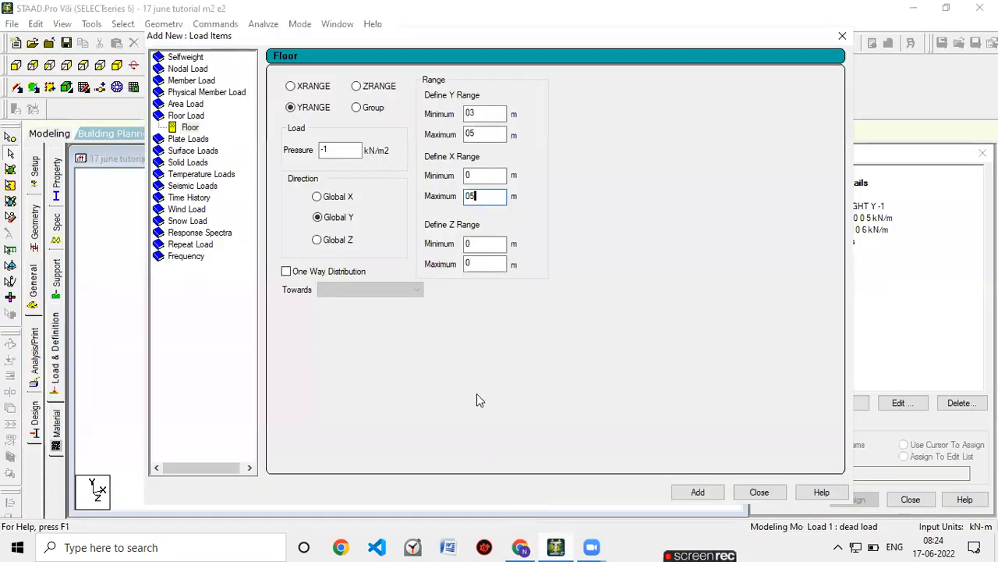
{"action": "left_click", "coordinate": [473, 264]}
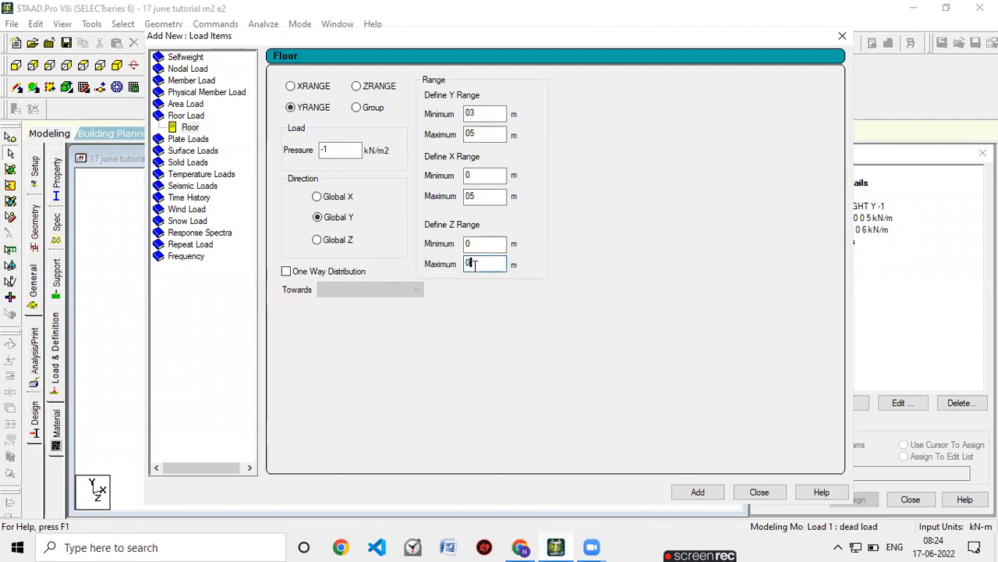
{"action": "type", "text": "6"}
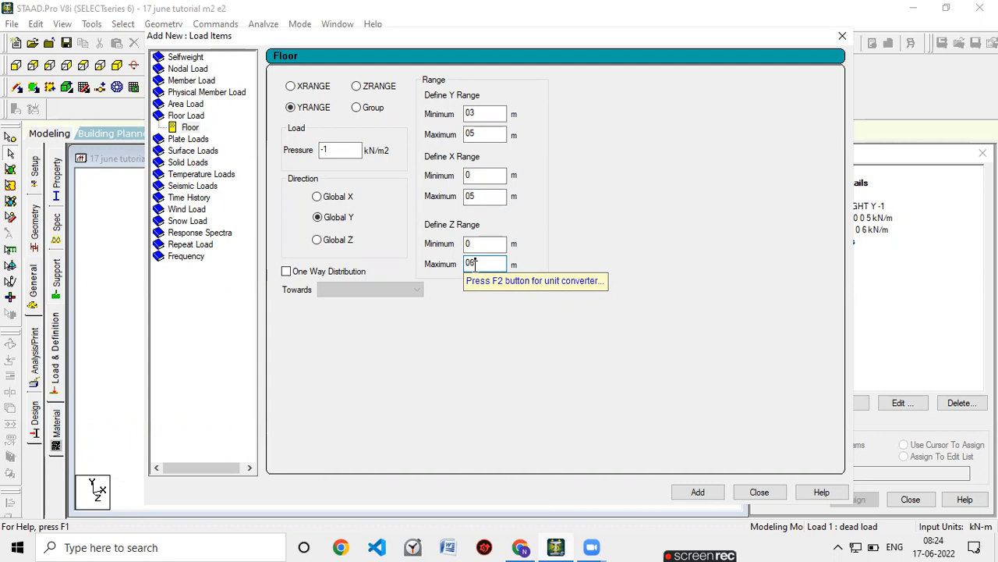
{"action": "left_click", "coordinate": [708, 493]}
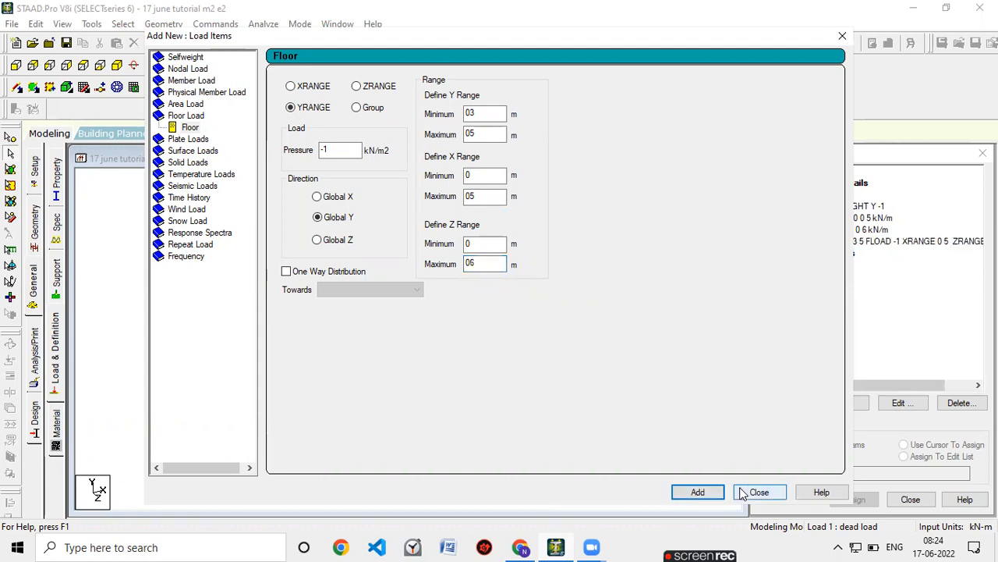
{"action": "left_click", "coordinate": [745, 493]}
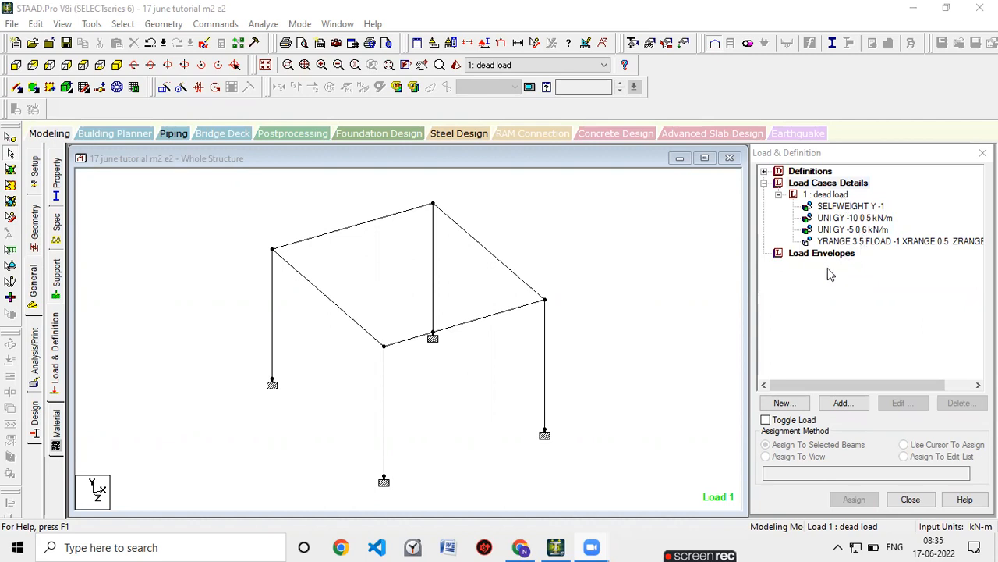
Create primary load case 2 with the loading type Live and the title "live load".
{"action": "left_click", "coordinate": [819, 184]}
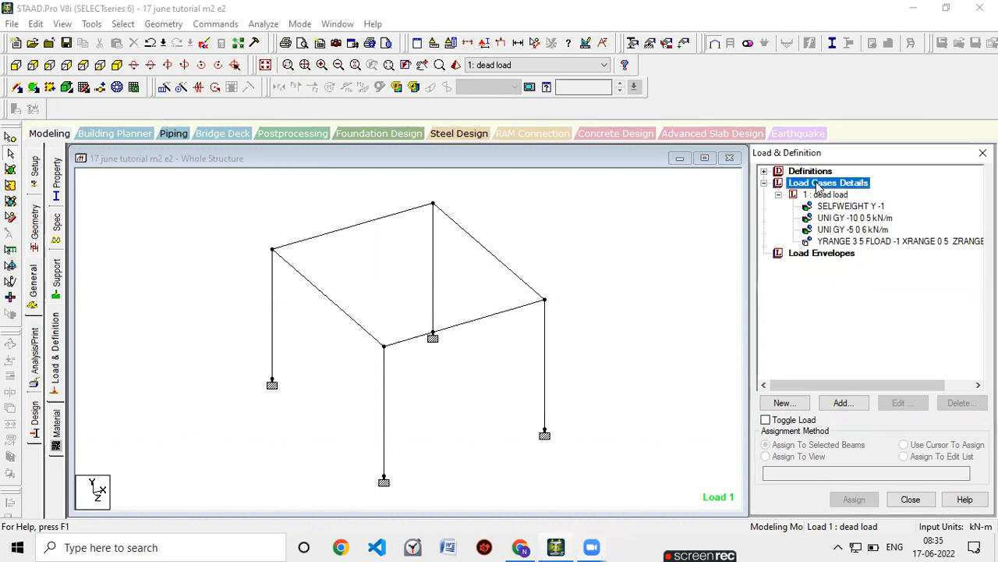
{"action": "left_click", "coordinate": [841, 402]}
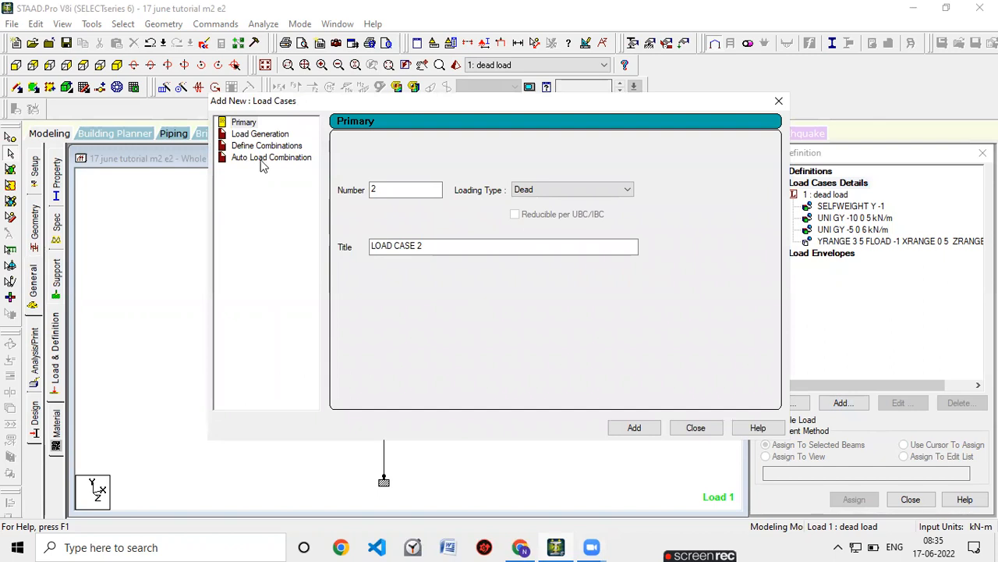
{"action": "left_click", "coordinate": [582, 190]}
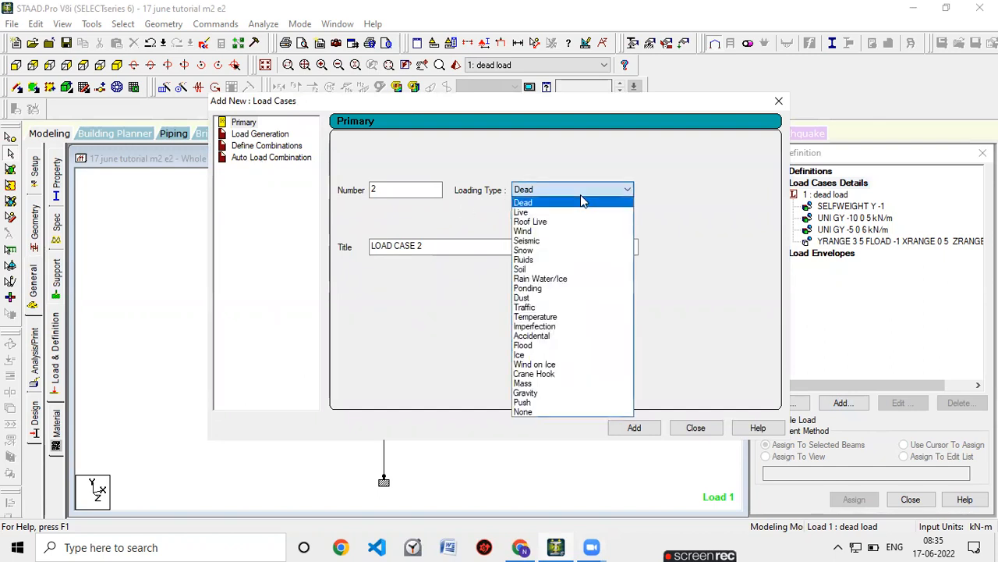
{"action": "left_click", "coordinate": [560, 212]}
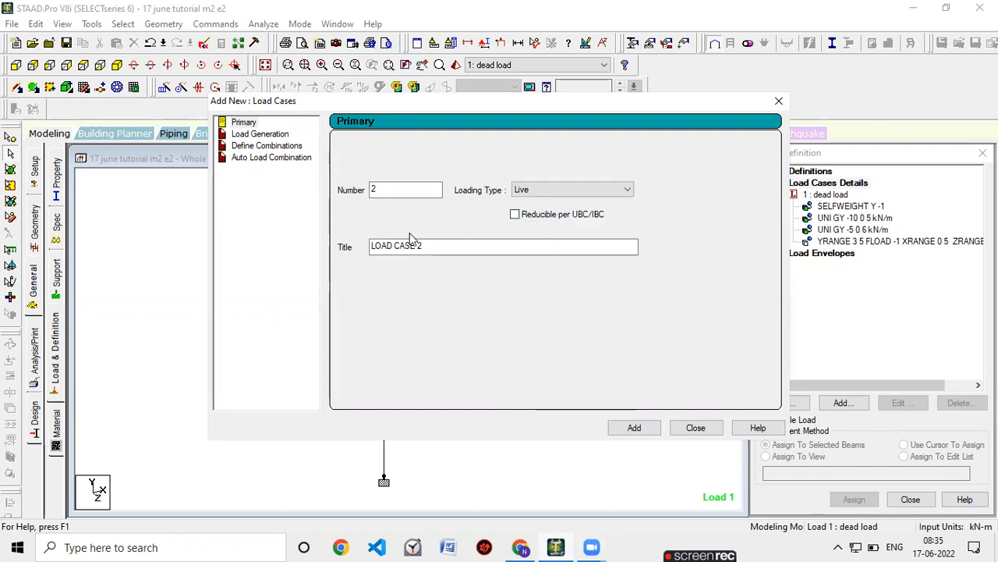
{"action": "left_click_drag", "start_coordinate": [433, 246], "coordinate": [314, 245]}
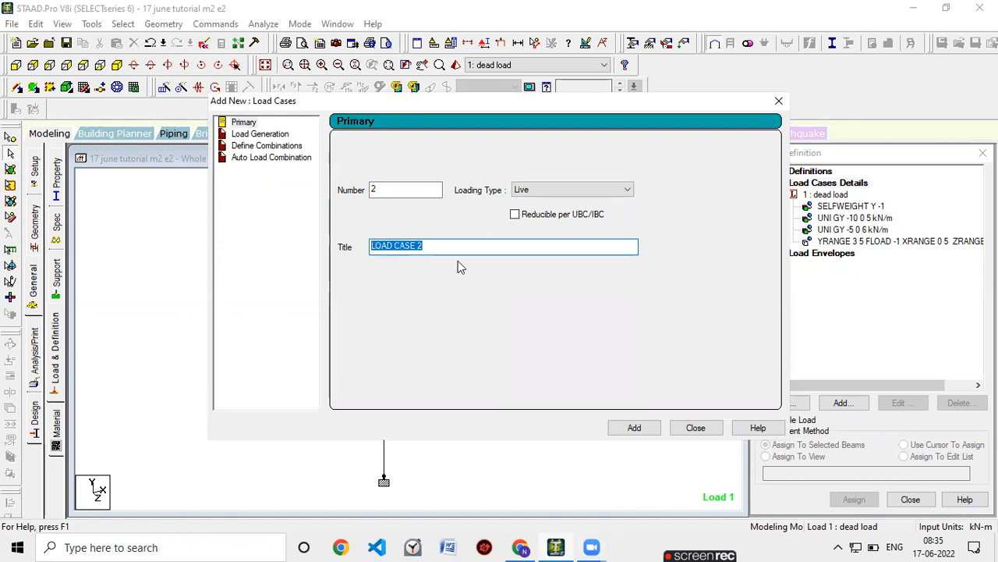
{"action": "type", "text": "live"}
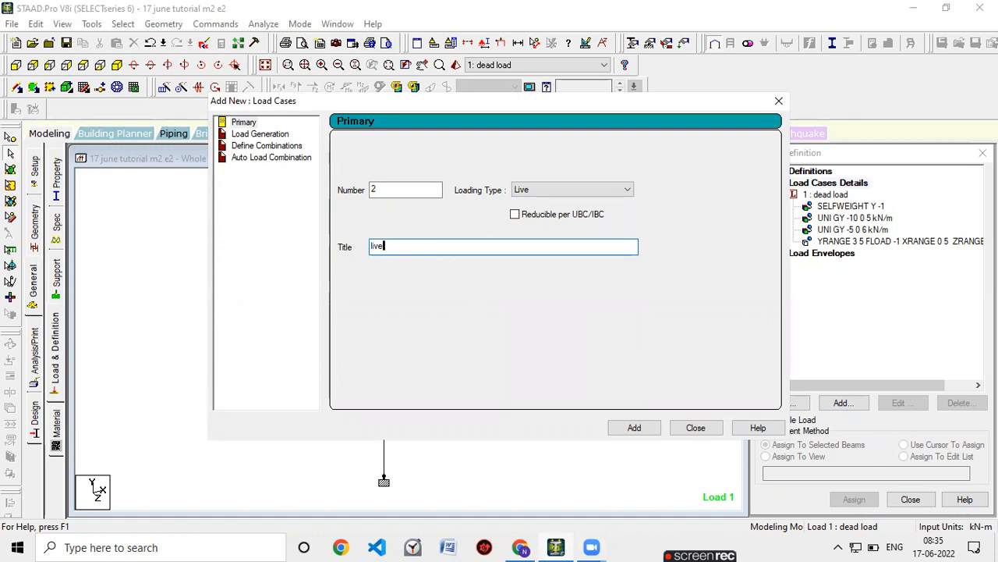
{"action": "type", "text": " load"}
{"action": "left_click", "coordinate": [638, 427]}
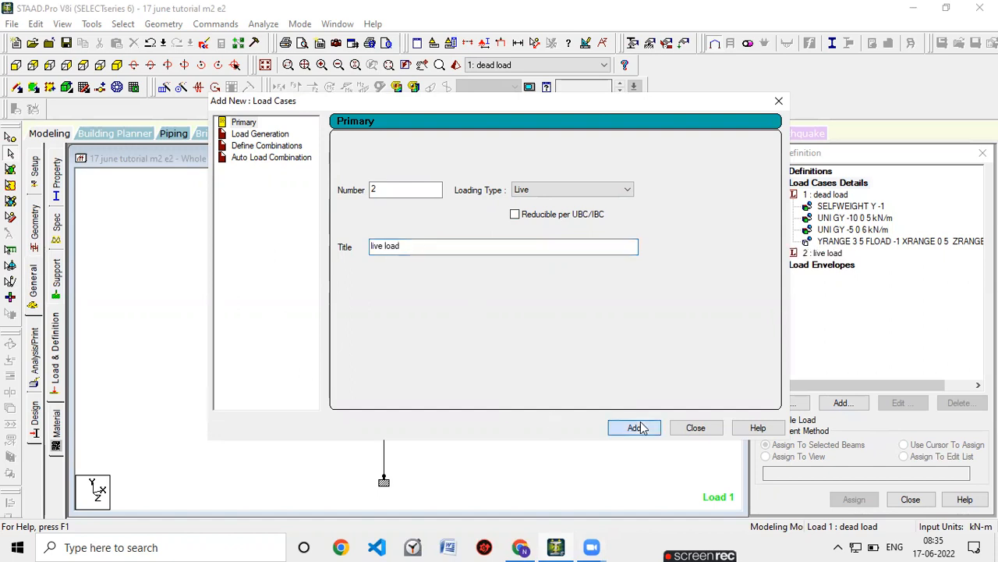
{"action": "left_click", "coordinate": [686, 429]}
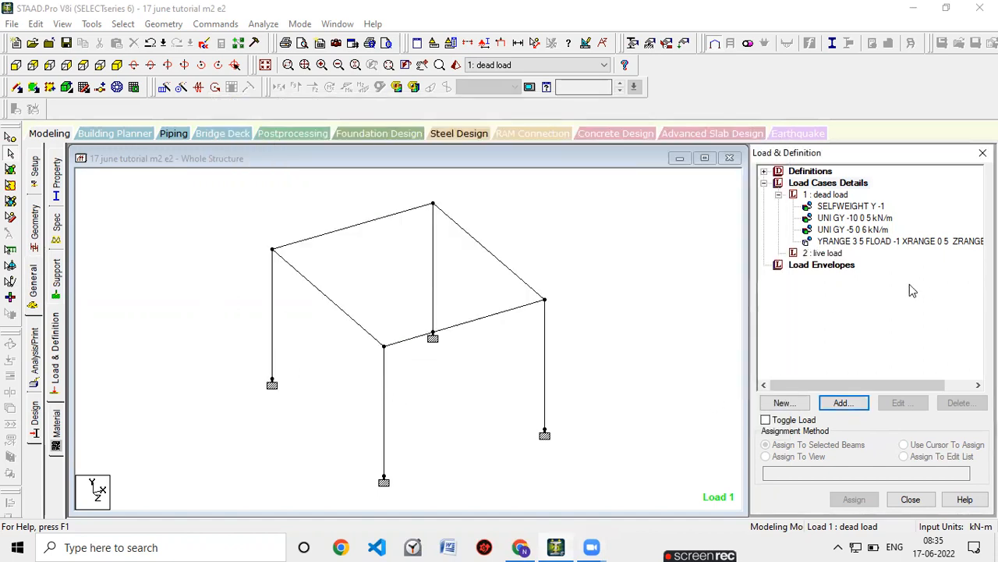
Start a YRANGE floor load item in the live load case, saving the modified structure, with a pressure of -2 kN/m2 in Global Y.
{"action": "left_click", "coordinate": [829, 254]}
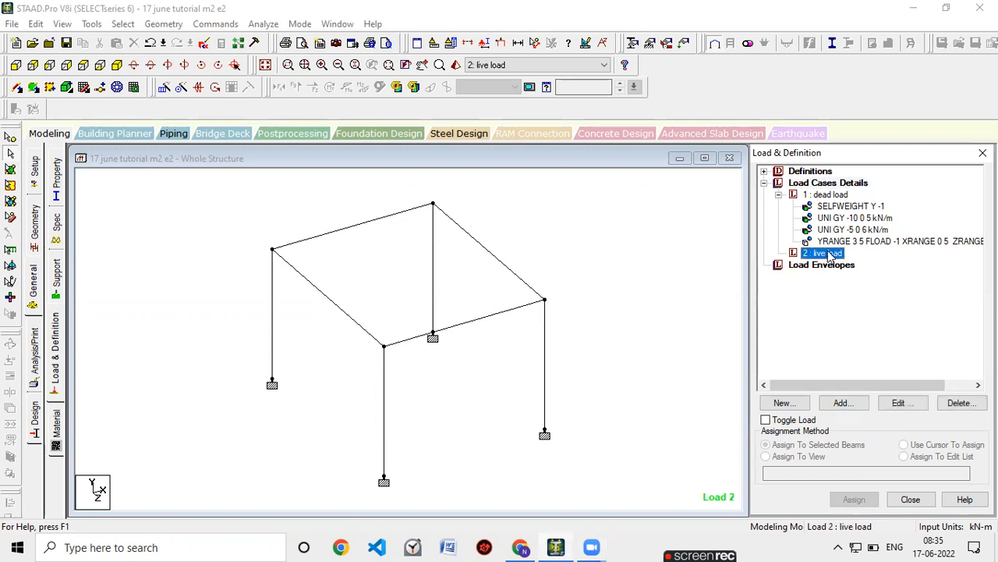
{"action": "left_click", "coordinate": [846, 405]}
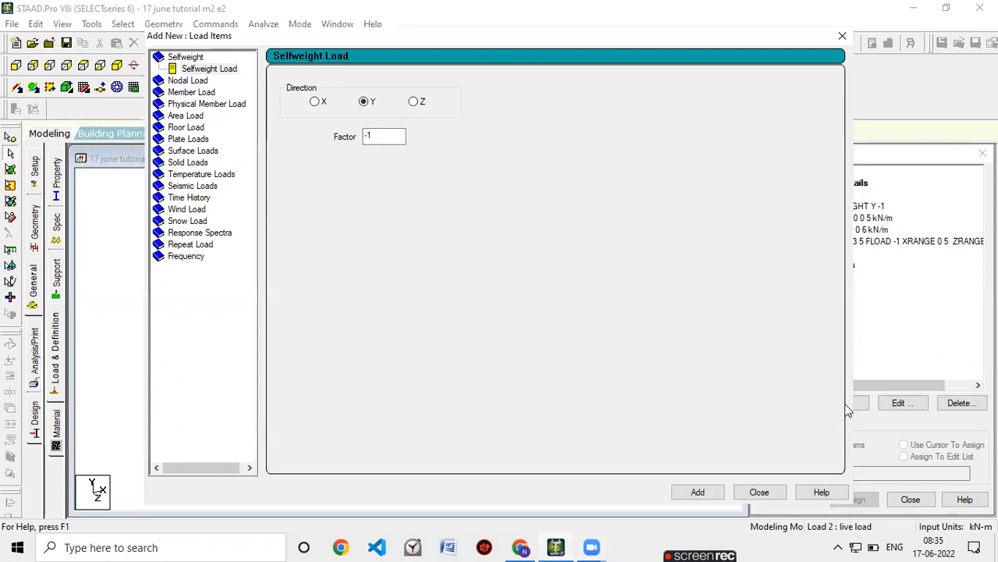
{"action": "left_click", "coordinate": [191, 128]}
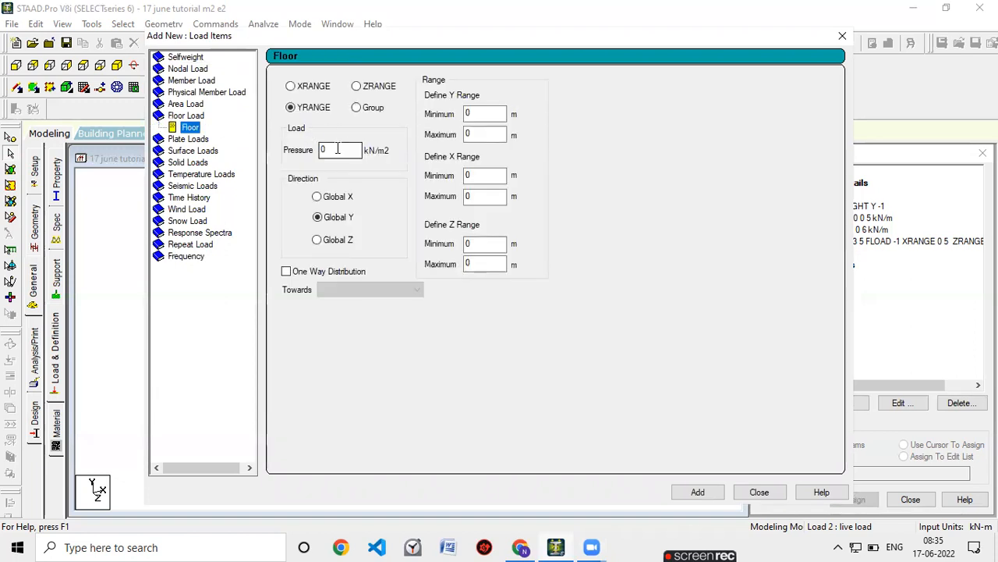
{"action": "left_click", "coordinate": [482, 306]}
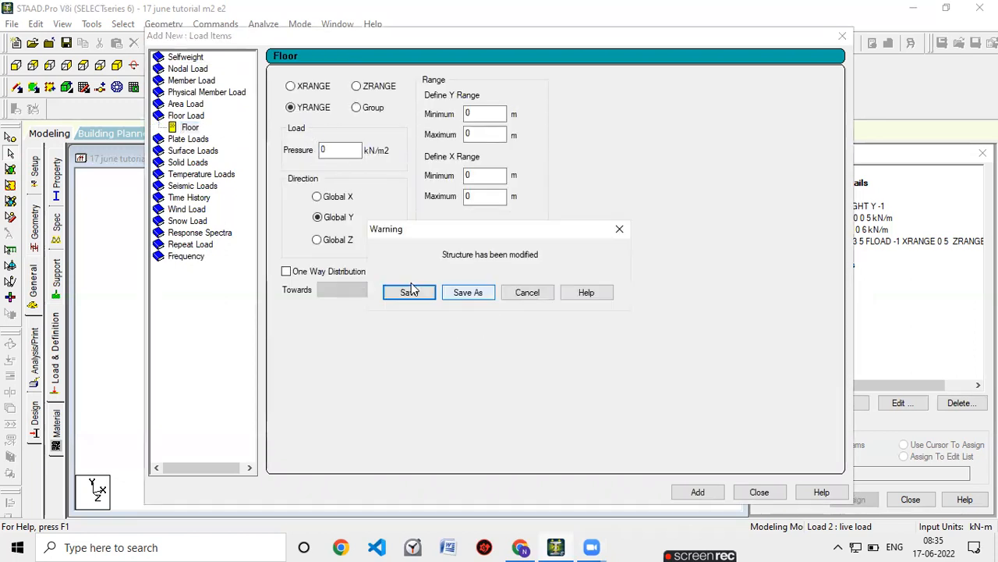
{"action": "left_click", "coordinate": [396, 295]}
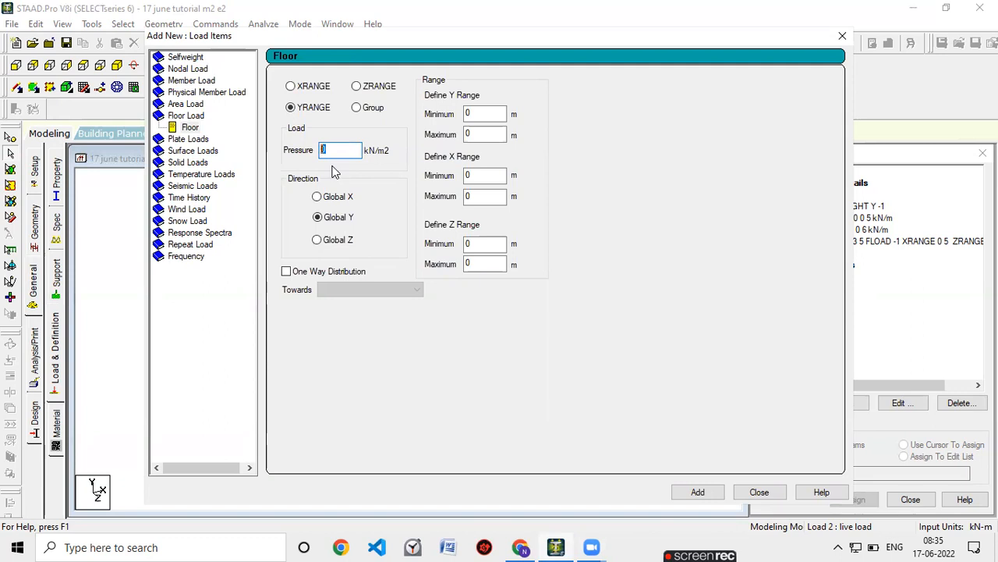
{"action": "type", "text": "-2"}
Set the live floor load's Y range to minimum 2 m and maximum 5 m.
{"action": "left_click", "coordinate": [494, 115]}
{"action": "type", "text": "2"}
{"action": "left_click", "coordinate": [502, 138]}
{"action": "key", "text": "BackSpace"}
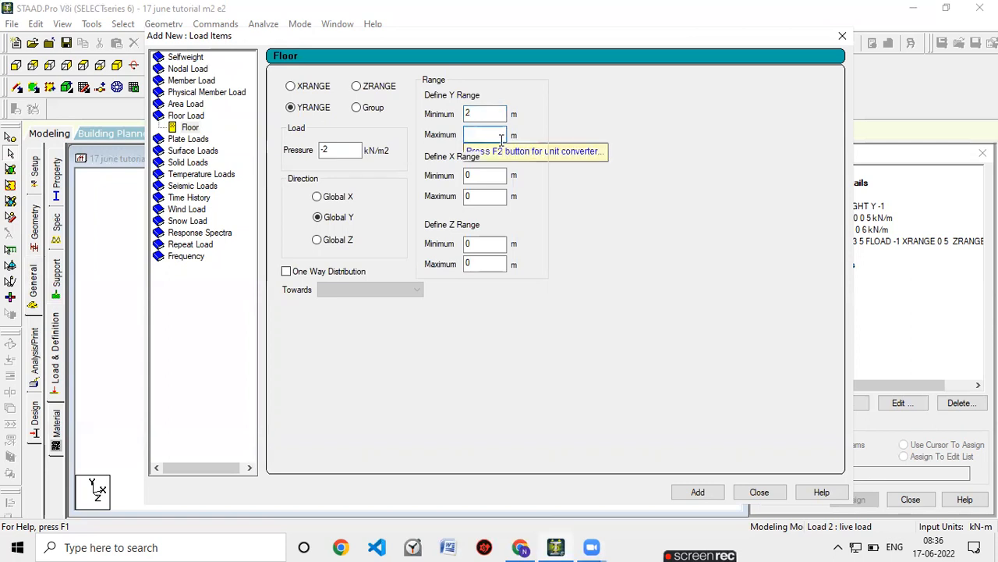
{"action": "type", "text": "5"}
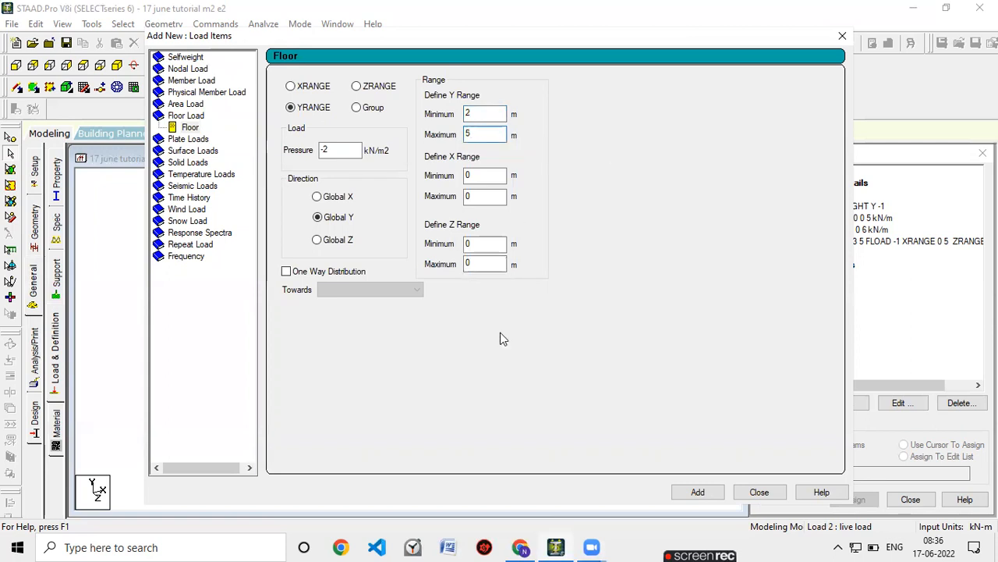
Check the plan dimensions on the sketch, set the range maximums to X 5 m and Z 6 m, and add the live floor load.
{"action": "left_click", "coordinate": [522, 547]}
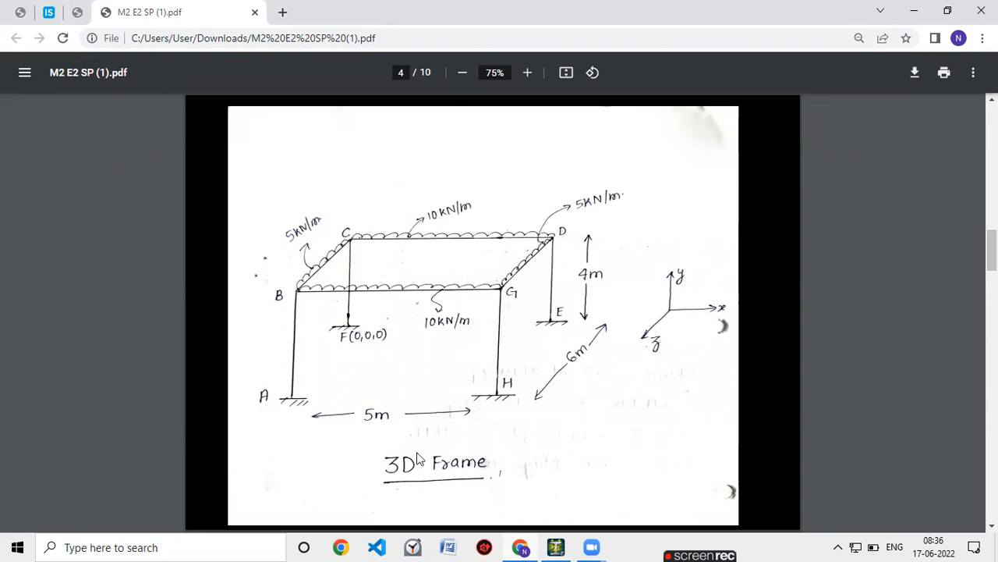
{"action": "left_click", "coordinate": [559, 546]}
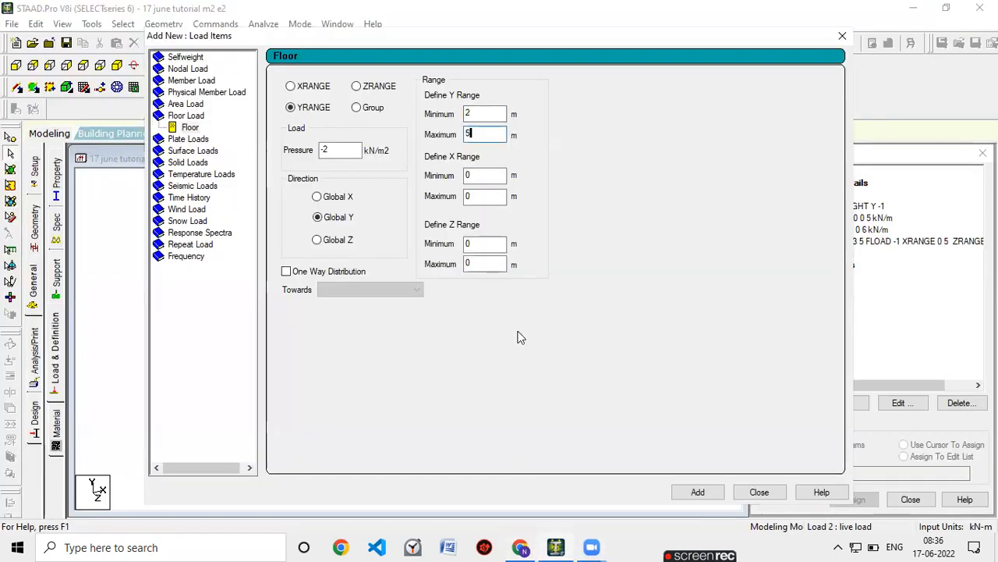
{"action": "left_click", "coordinate": [484, 197]}
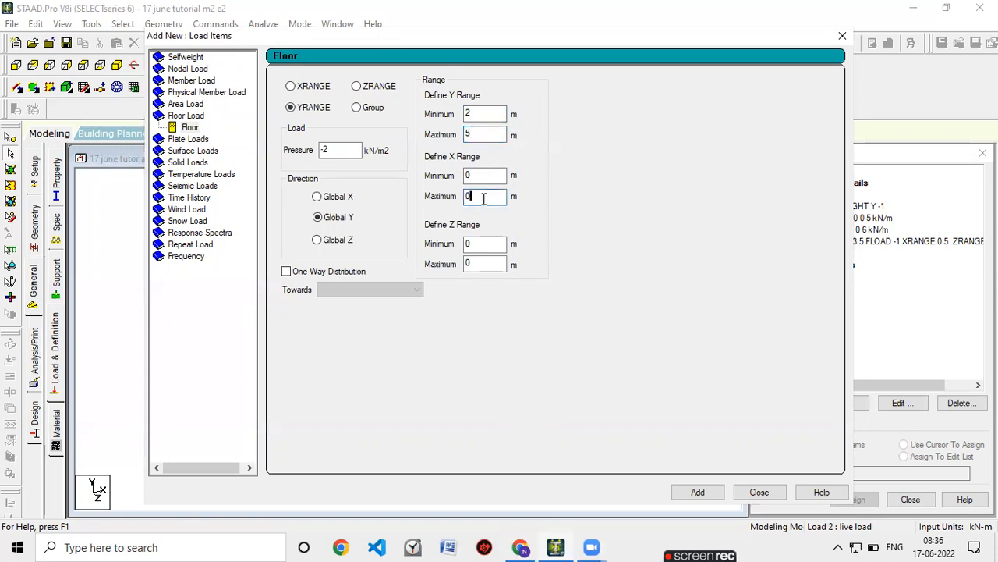
{"action": "type", "text": "5"}
{"action": "left_click", "coordinate": [485, 262]}
{"action": "type", "text": "6"}
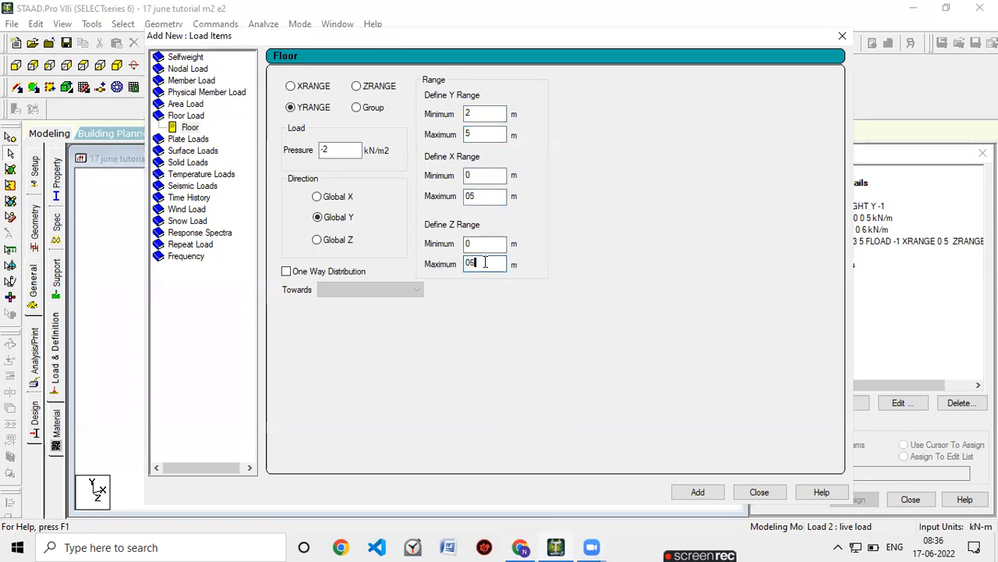
{"action": "left_click", "coordinate": [686, 493]}
{"action": "left_click", "coordinate": [739, 496]}
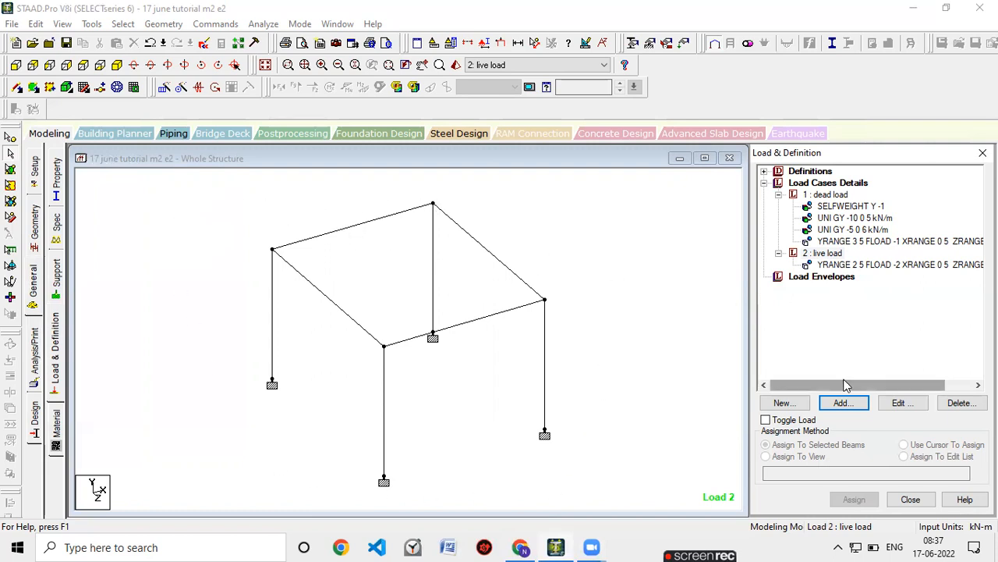
Start a Normal load combination as load case 3 and include the dead load with a factor of 1.5.
{"action": "left_click", "coordinate": [835, 188]}
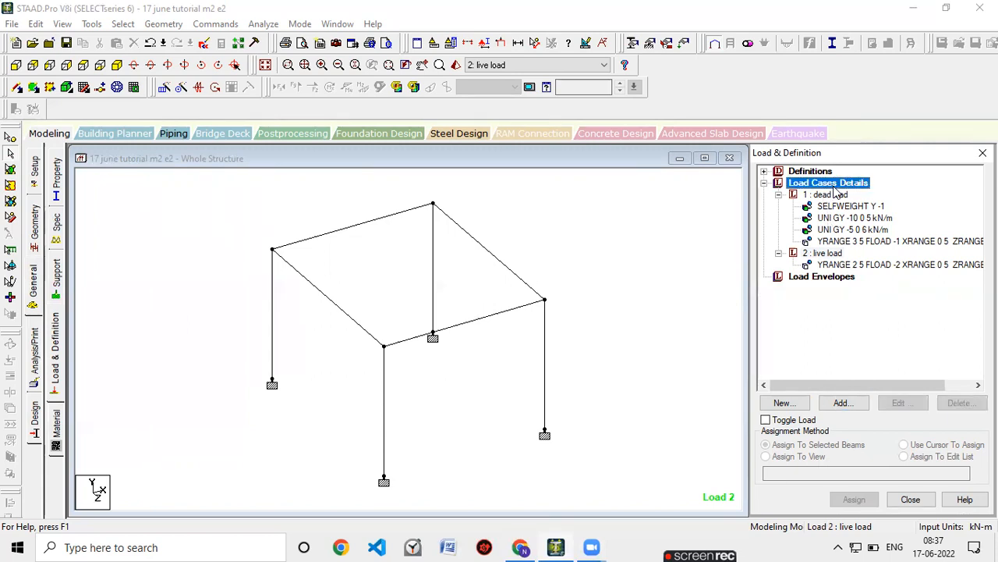
{"action": "left_click", "coordinate": [848, 402]}
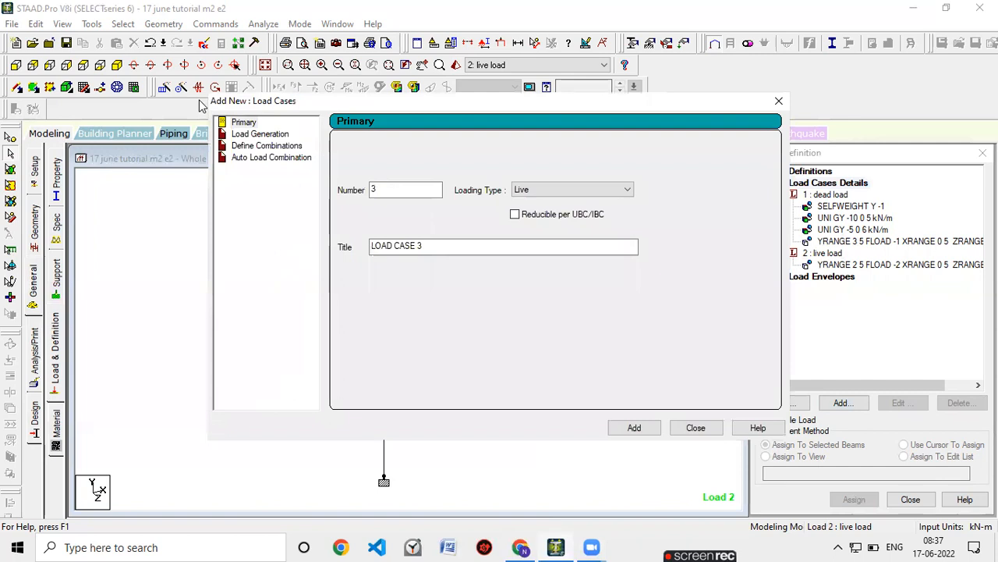
{"action": "left_click", "coordinate": [259, 146]}
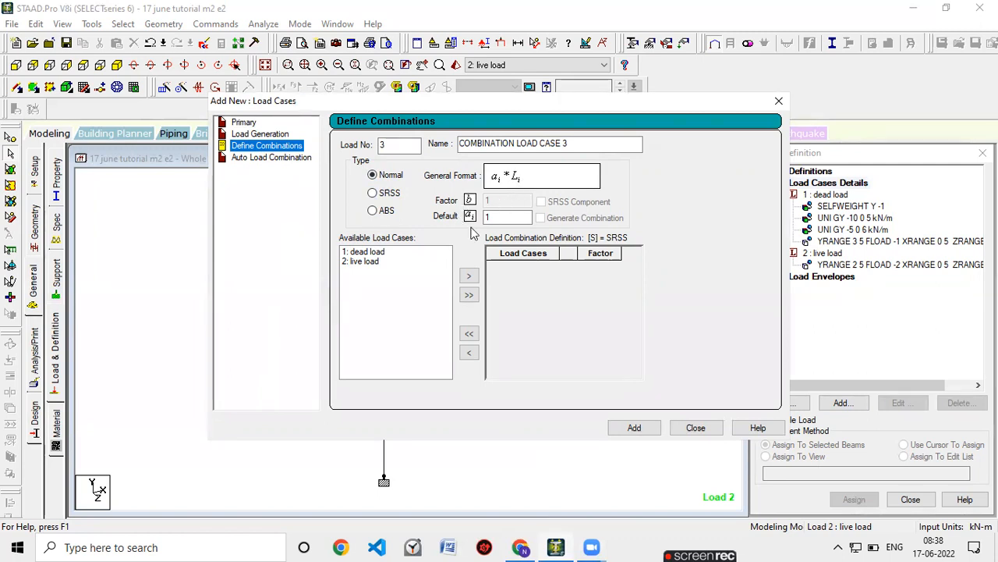
{"action": "left_click", "coordinate": [441, 252]}
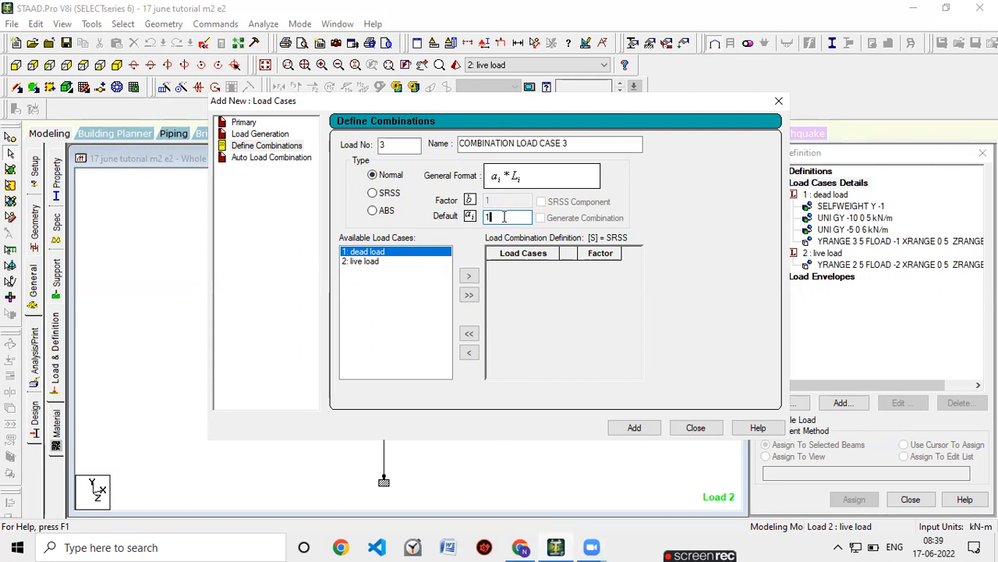
{"action": "type", "text": ".5"}
{"action": "left_click", "coordinate": [516, 134]}
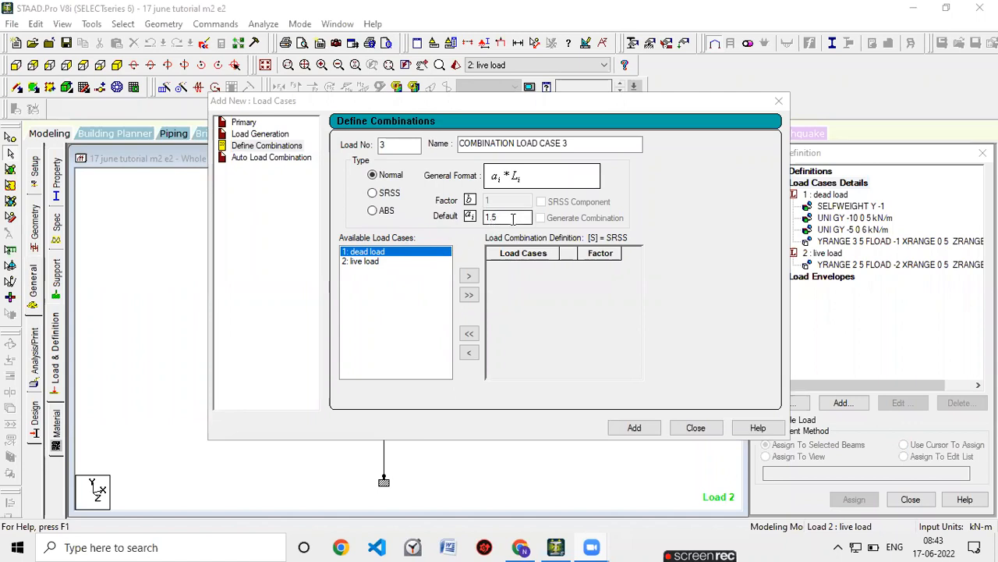
{"action": "left_click", "coordinate": [468, 277]}
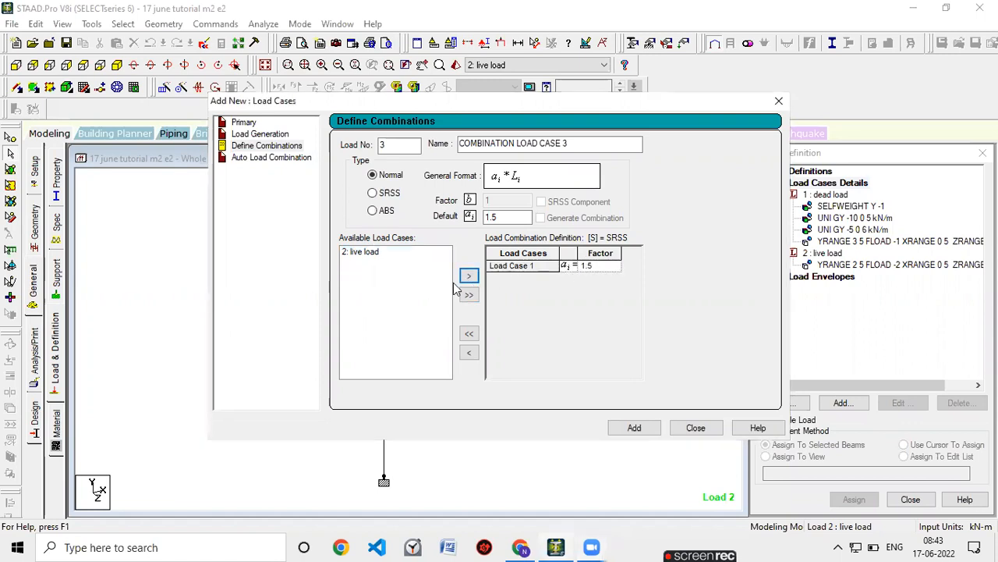
Include the live load in the combination with a factor of 1.5 and add the combination to the load cases.
{"action": "left_click", "coordinate": [382, 252]}
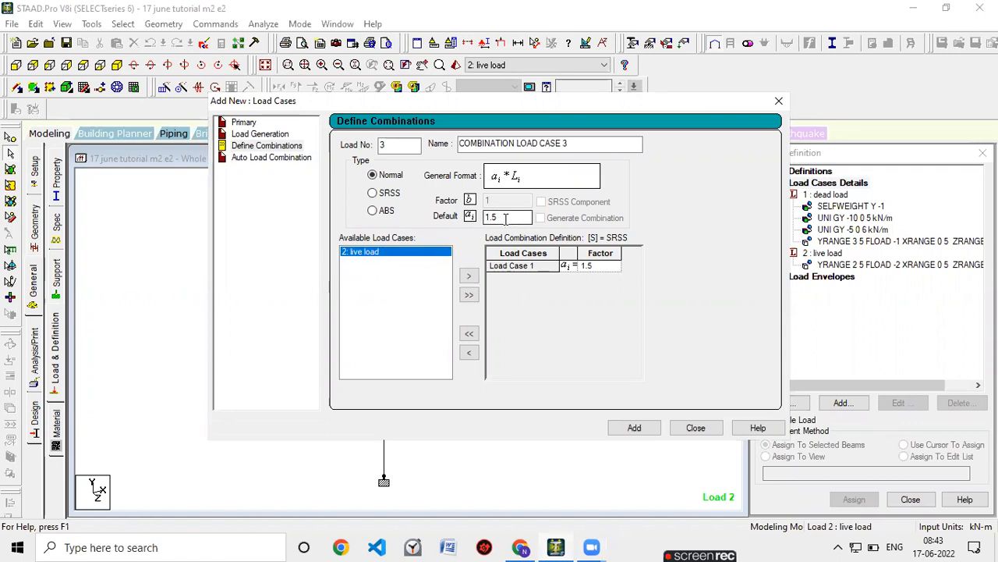
{"action": "left_click", "coordinate": [471, 275]}
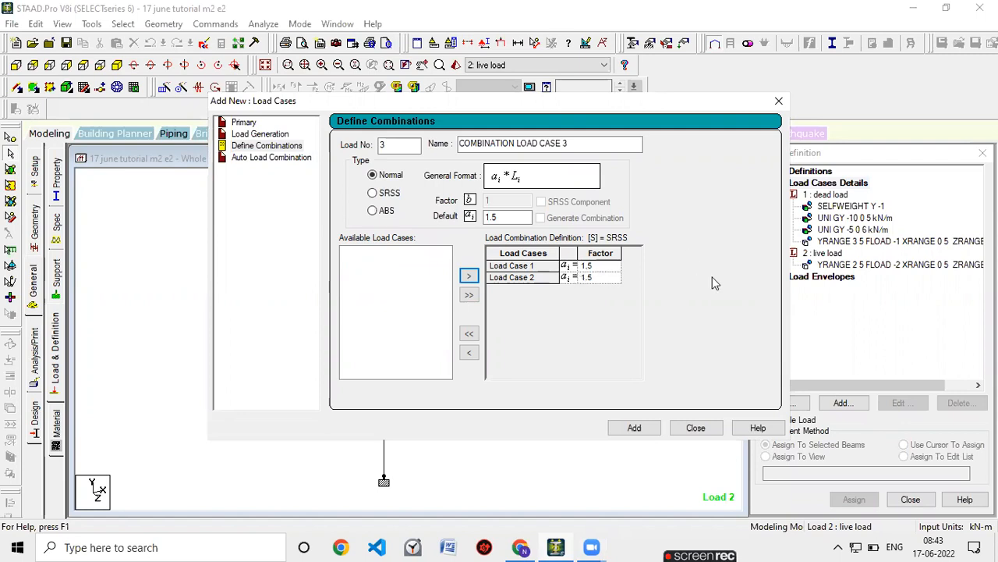
{"action": "left_click", "coordinate": [644, 433]}
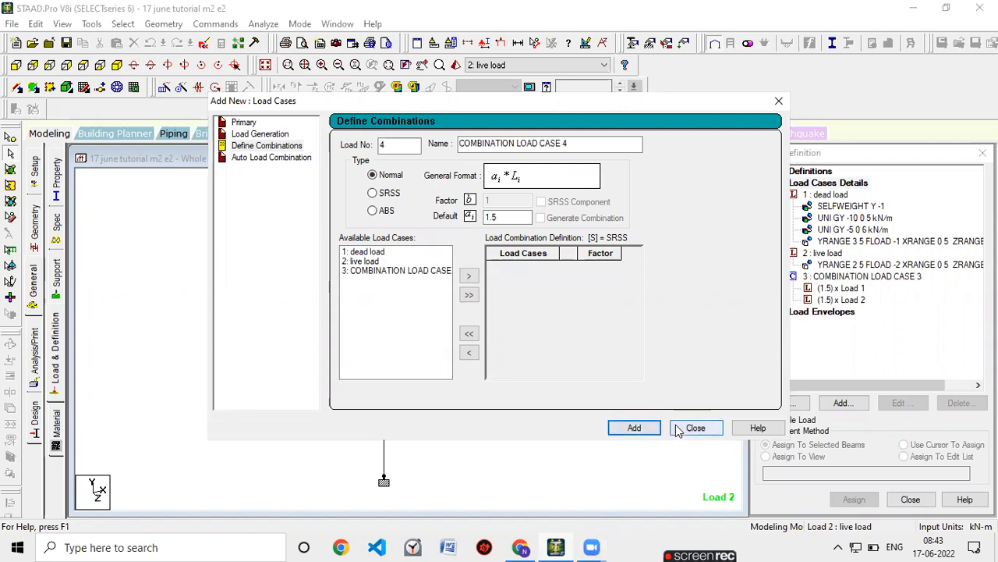
{"action": "left_click", "coordinate": [708, 427]}
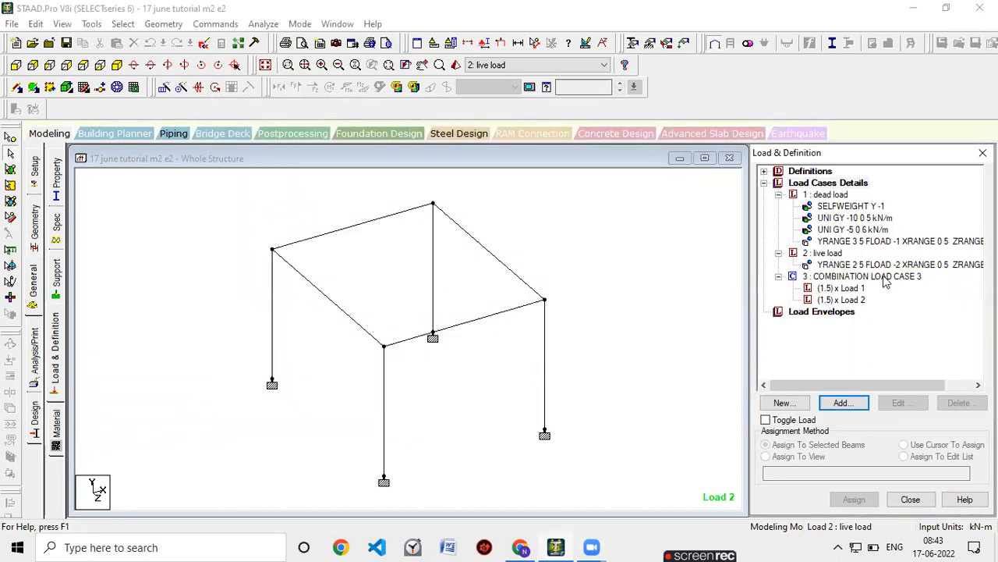
Display the dead load case's self-weight item on the frame, and add a Perform Analysis command with the print option All.
{"action": "left_click", "coordinate": [838, 195]}
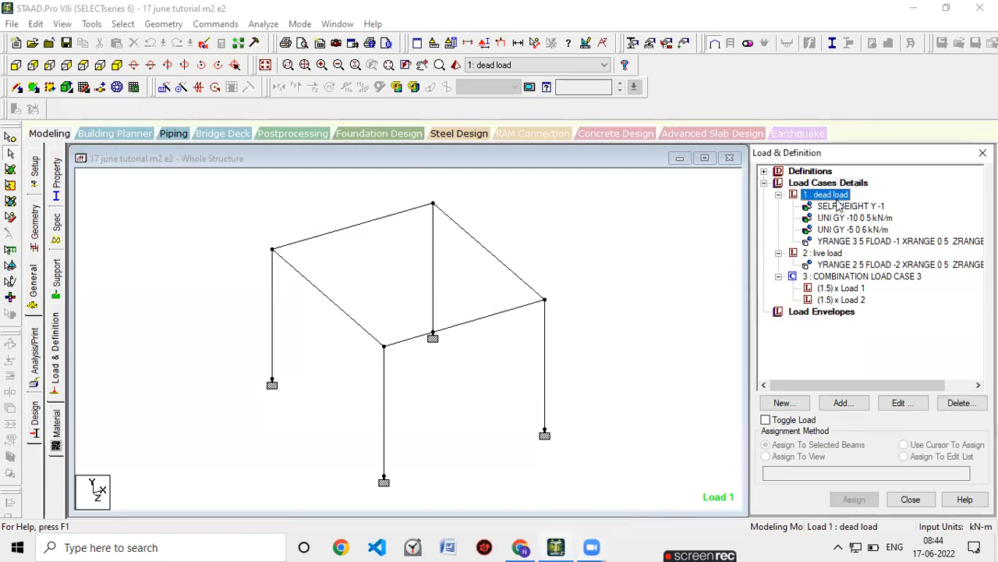
{"action": "left_click", "coordinate": [838, 207]}
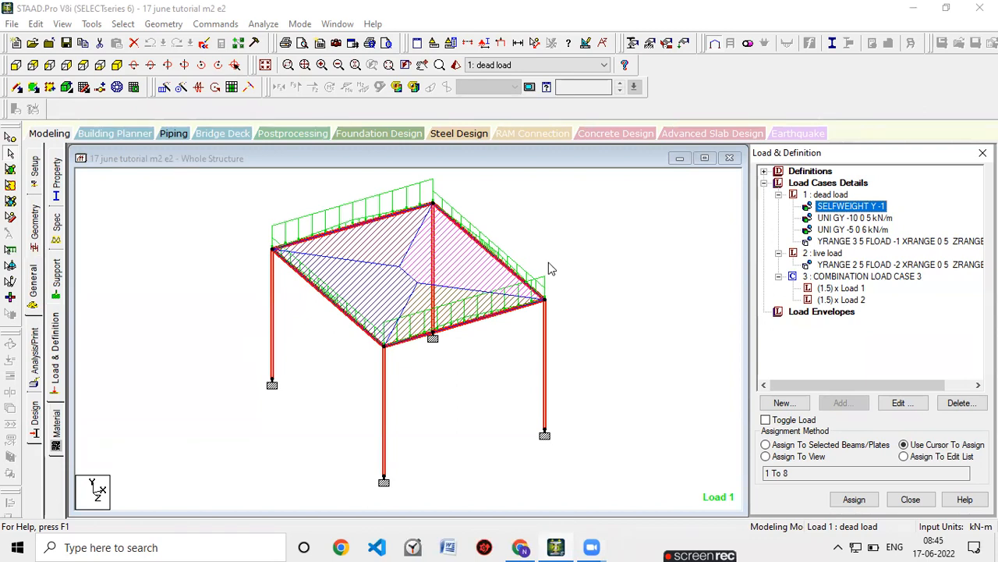
{"action": "left_click", "coordinate": [33, 367]}
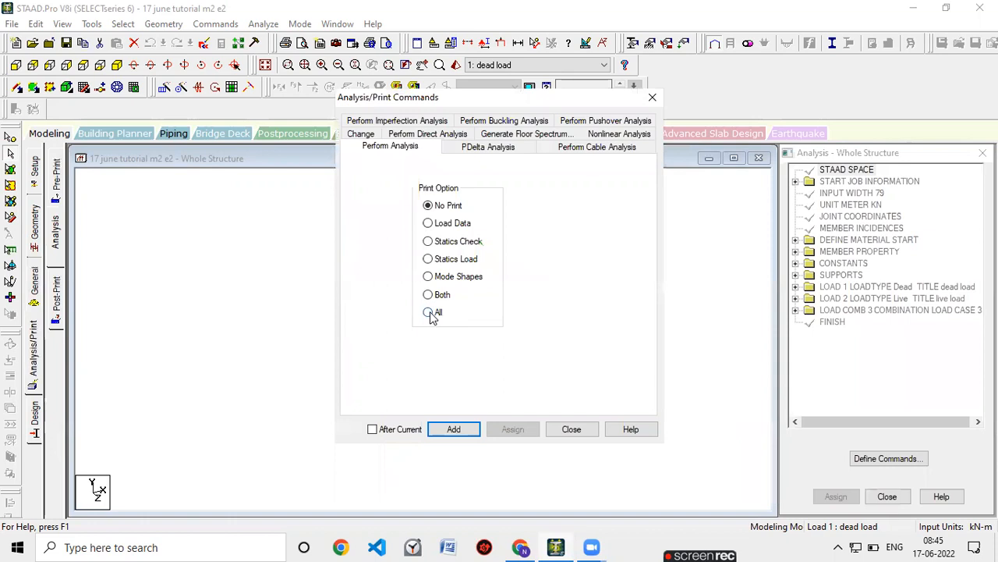
{"action": "left_click", "coordinate": [430, 311]}
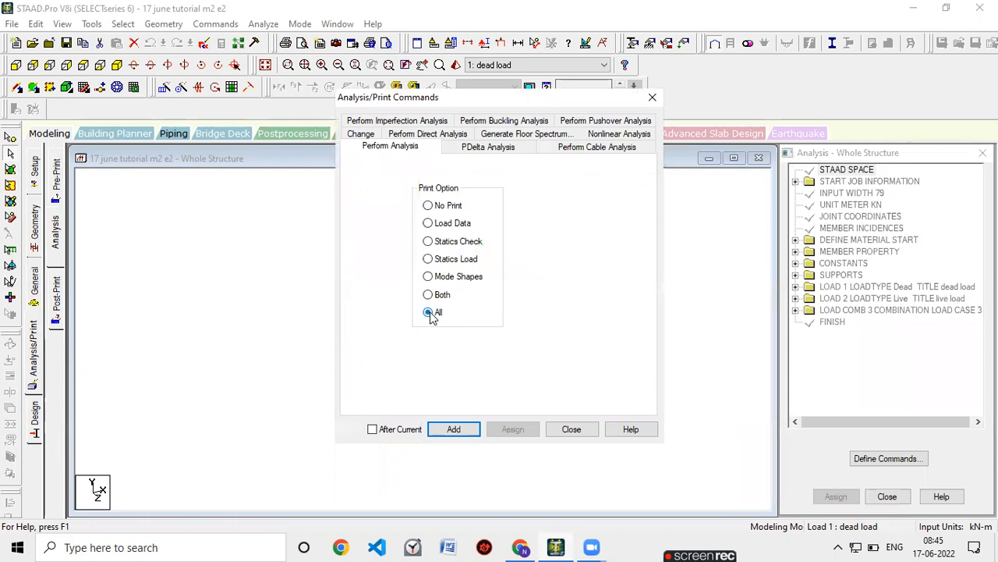
{"action": "left_click", "coordinate": [454, 430]}
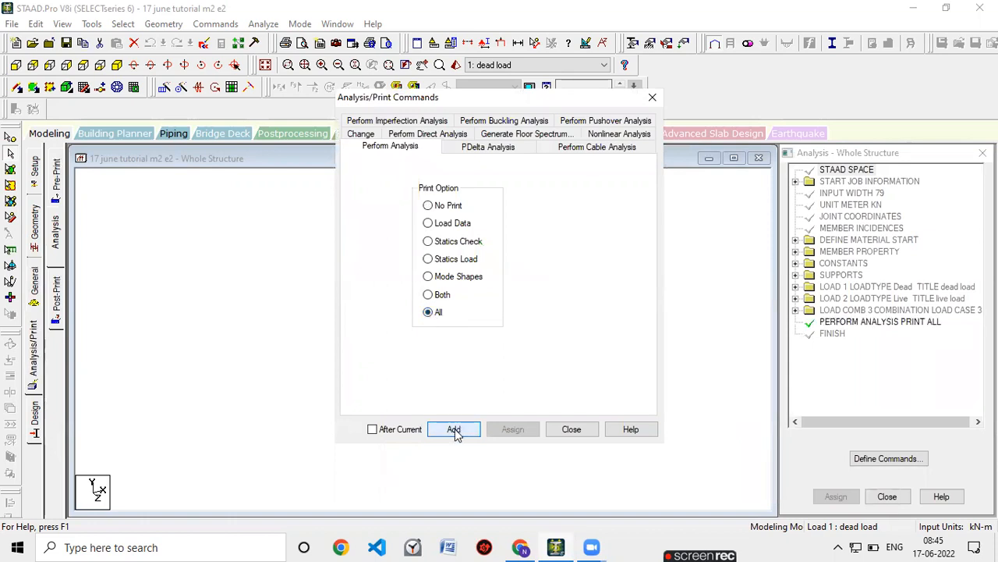
Close the analysis command setup and run the analysis, saving the modified structure.
{"action": "left_click", "coordinate": [567, 429]}
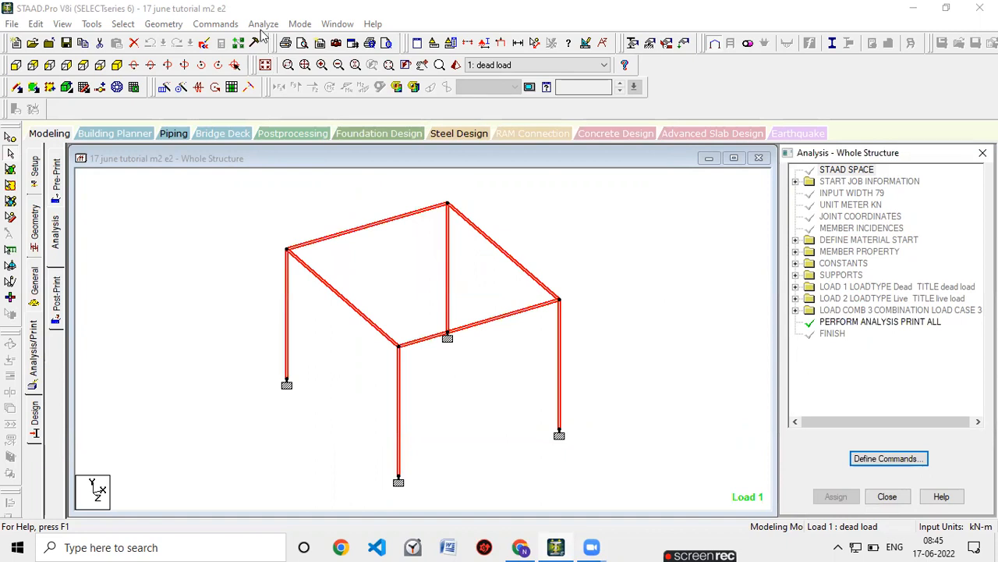
{"action": "left_click", "coordinate": [264, 24]}
{"action": "left_click", "coordinate": [277, 37]}
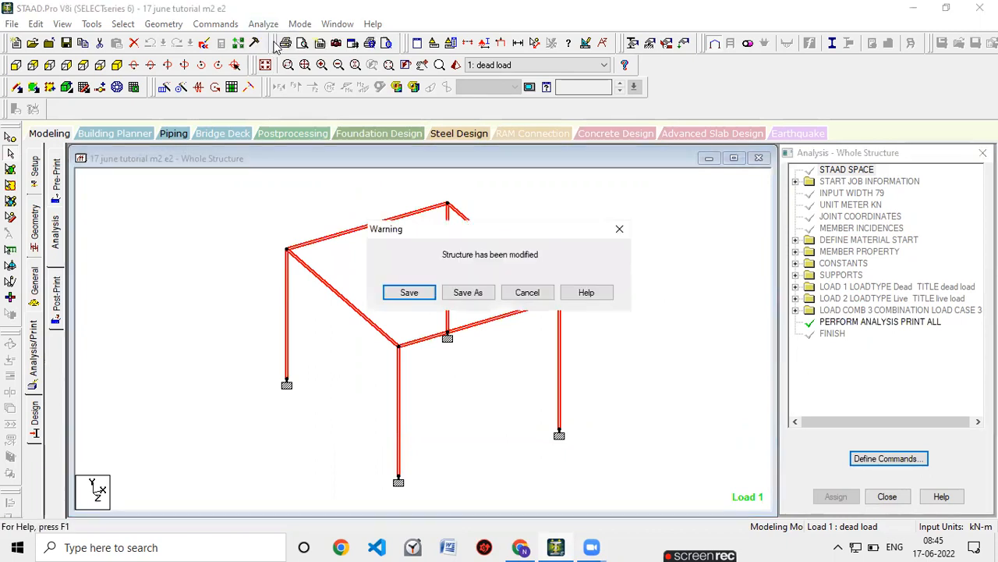
{"action": "left_click", "coordinate": [412, 293]}
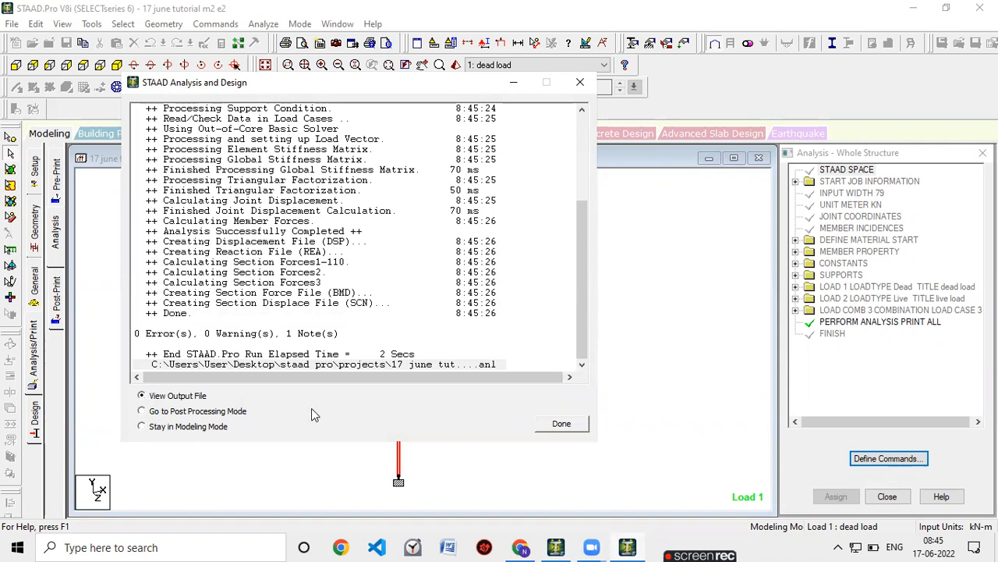
Open the analysis output file and review its echoed input commands, floor load note and problem statistics.
{"action": "left_click", "coordinate": [557, 425]}
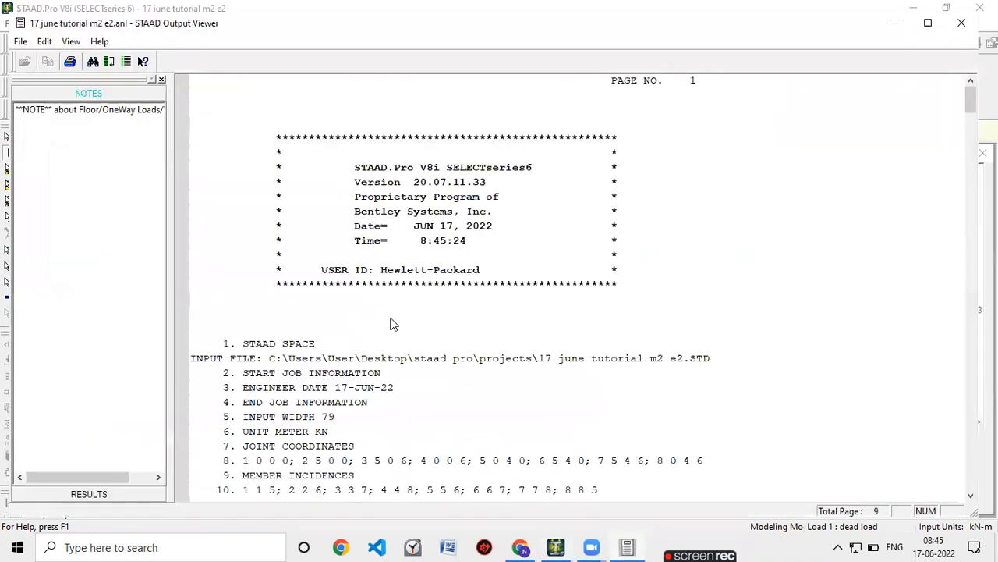
{"action": "scroll", "coordinate": [417, 289], "scroll_direction": "down", "scroll_amount": 3}
{"action": "scroll", "coordinate": [417, 289], "scroll_direction": "down", "scroll_amount": 10}
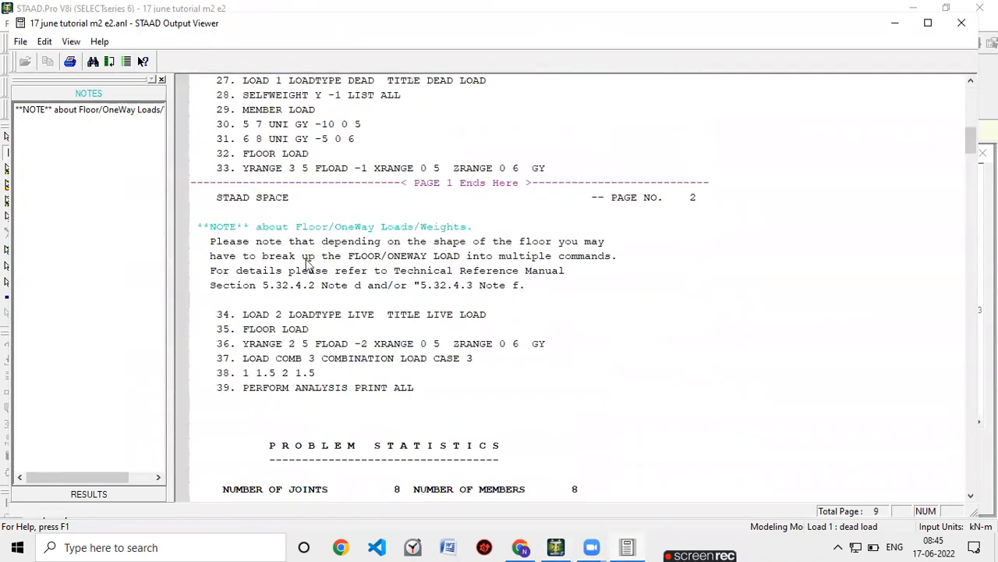
{"action": "scroll", "coordinate": [307, 263], "scroll_direction": "down", "scroll_amount": 4}
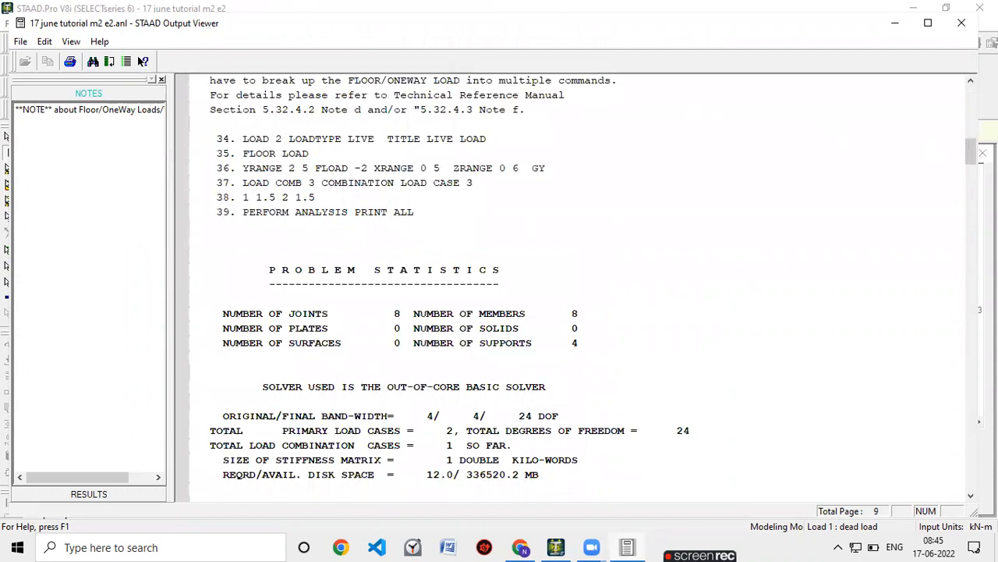
{"action": "left_click_drag", "start_coordinate": [971, 159], "coordinate": [945, 84]}
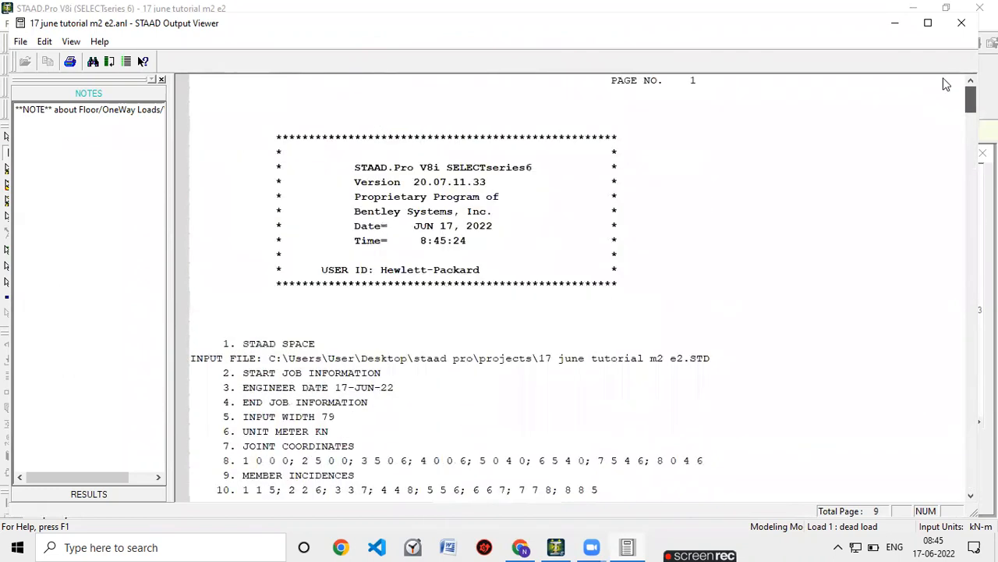
Check the total applied and total reaction load results for load cases 1 and 2, and close the output file.
{"action": "left_click", "coordinate": [98, 496]}
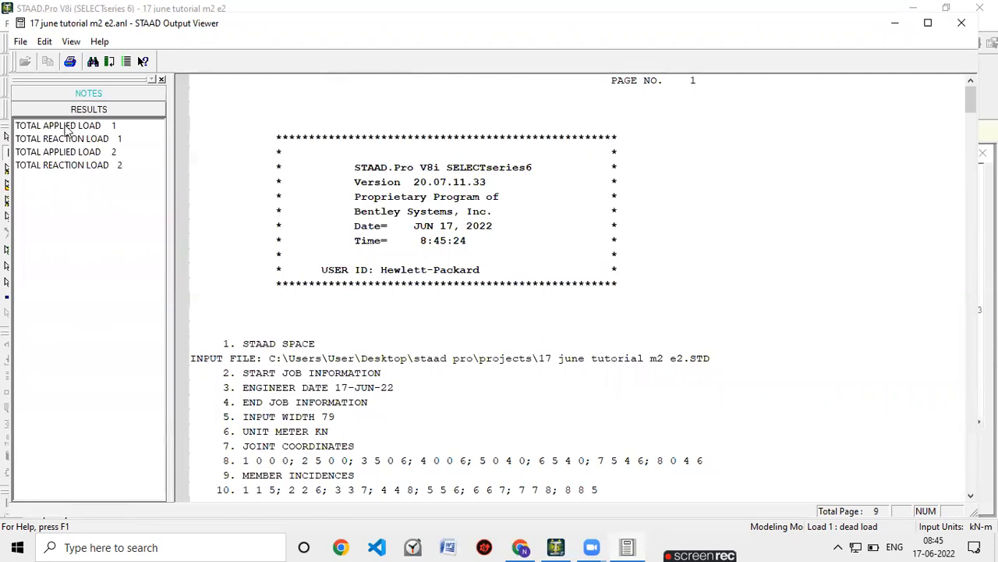
{"action": "left_click", "coordinate": [66, 129]}
{"action": "left_click", "coordinate": [44, 141]}
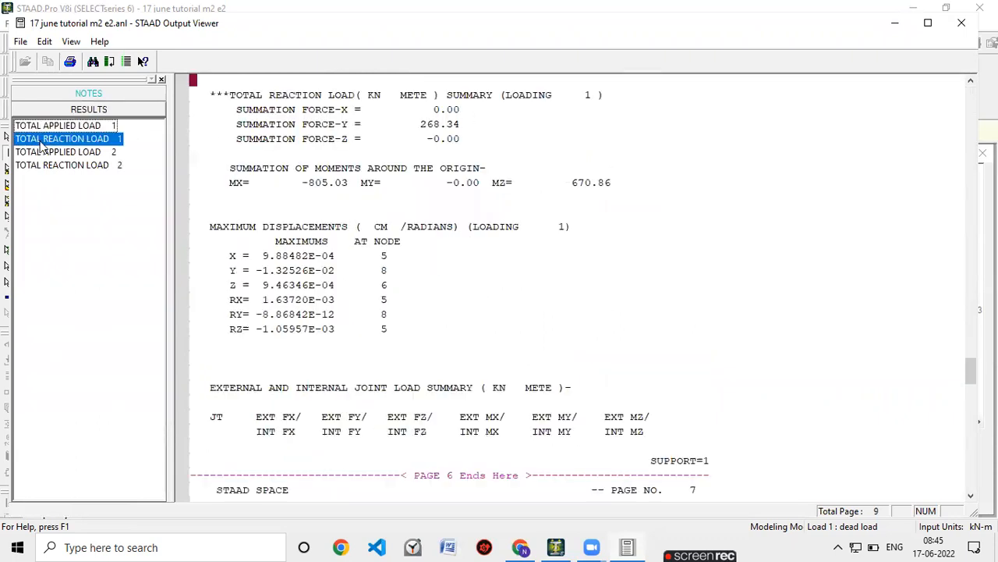
{"action": "left_click", "coordinate": [48, 153]}
{"action": "left_click", "coordinate": [50, 166]}
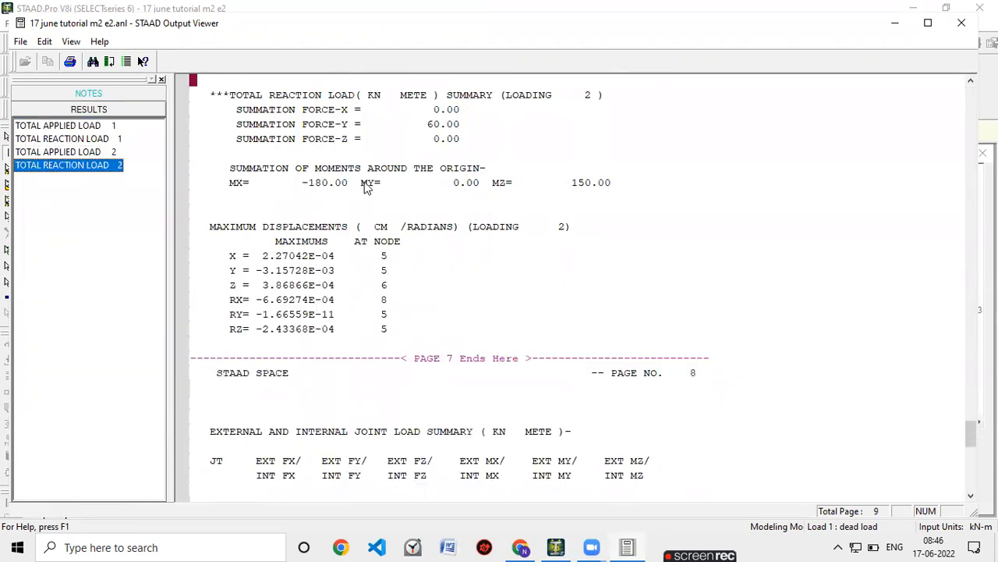
{"action": "left_click", "coordinate": [962, 22]}
{"action": "left_click", "coordinate": [642, 300]}
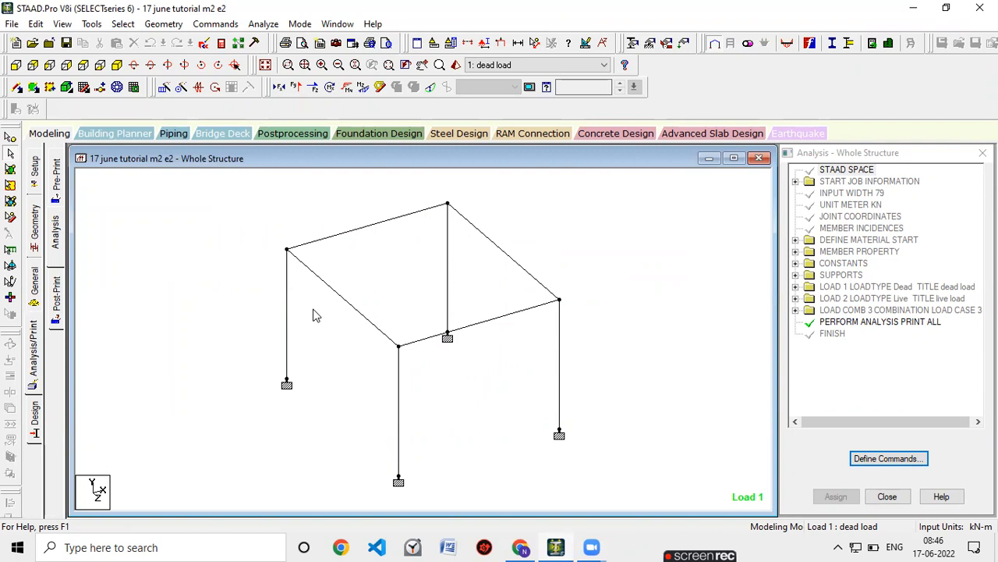
Start concrete design to IS456 and remove all parameters from the selected design parameters.
{"action": "left_click", "coordinate": [32, 421]}
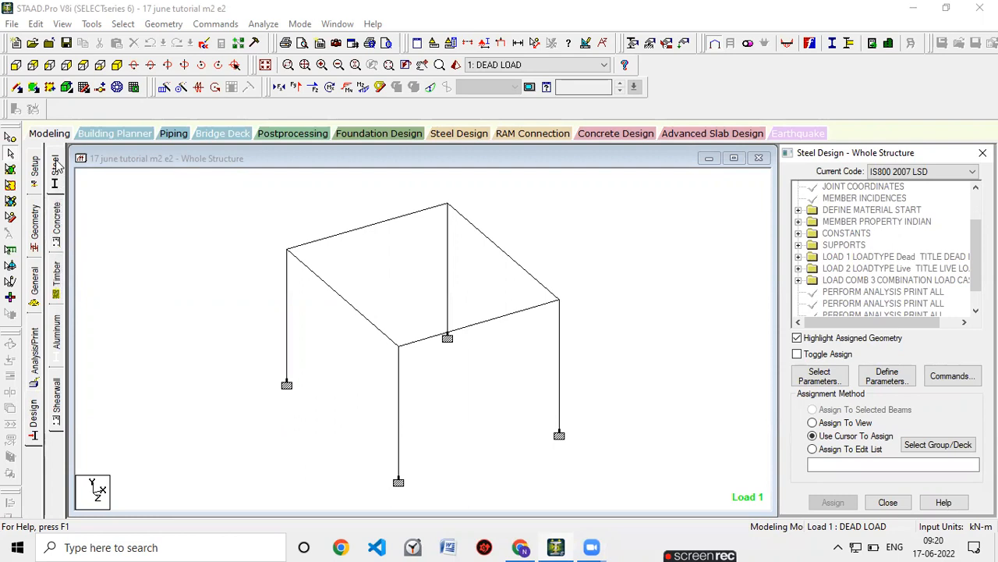
{"action": "left_click", "coordinate": [56, 232]}
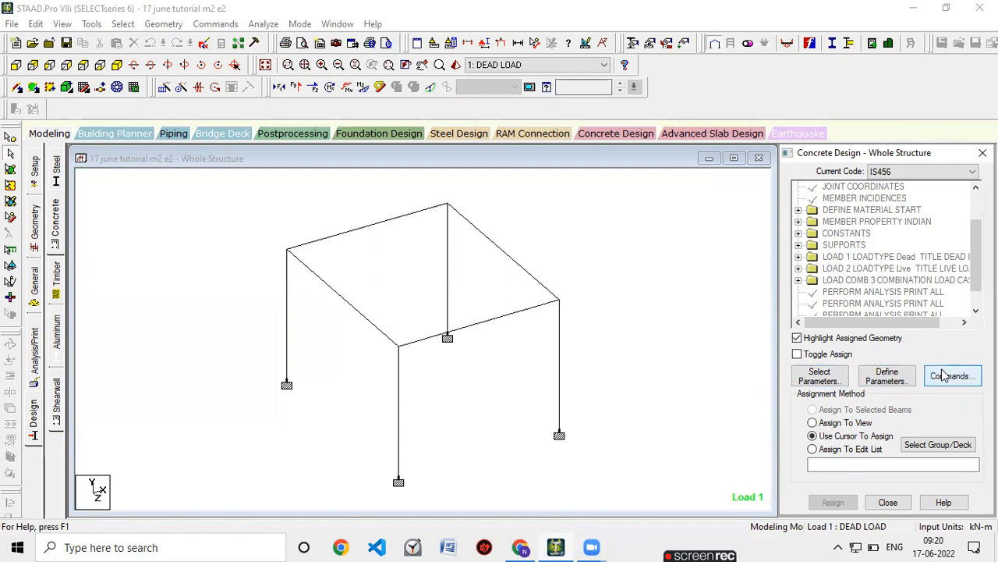
{"action": "left_click", "coordinate": [829, 387]}
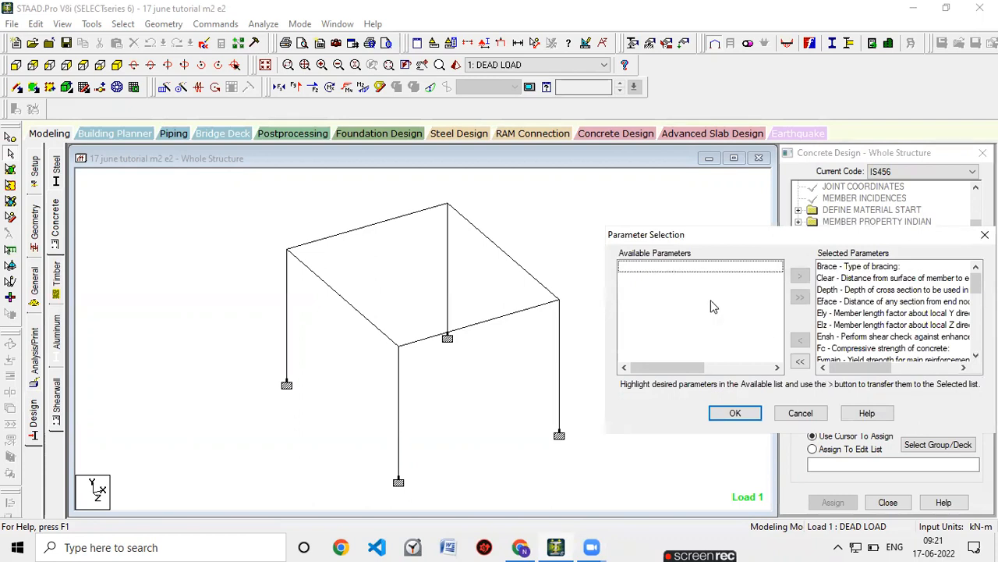
{"action": "left_click", "coordinate": [800, 362]}
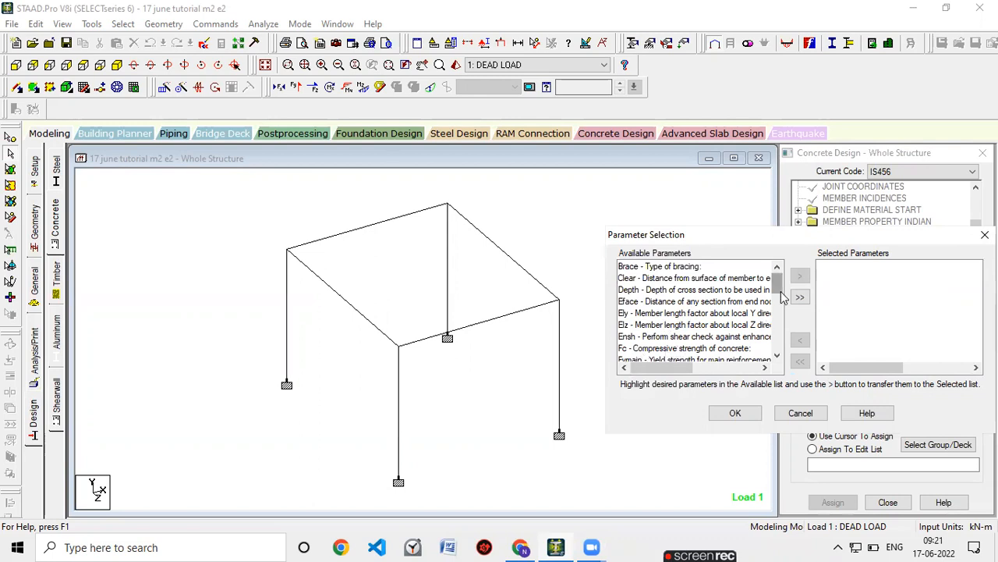
Select only the Fc, Fymain and Fysec parameters for the concrete design and confirm the selection.
{"action": "left_click_drag", "start_coordinate": [783, 297], "coordinate": [782, 305]}
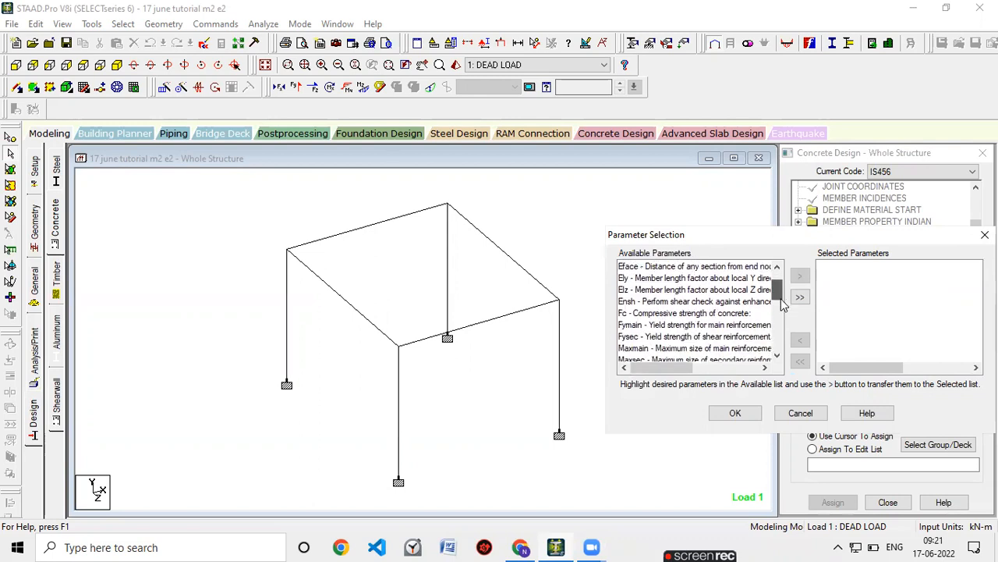
{"action": "left_click", "coordinate": [621, 315]}
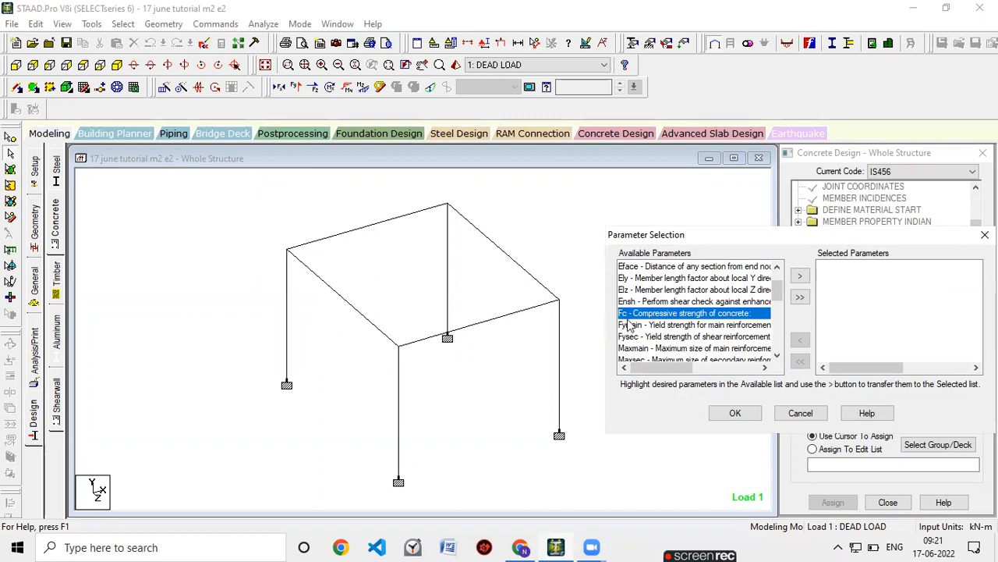
{"action": "left_click", "coordinate": [631, 325], "text": "ctrl"}
{"action": "left_click", "coordinate": [629, 342], "text": "ctrl"}
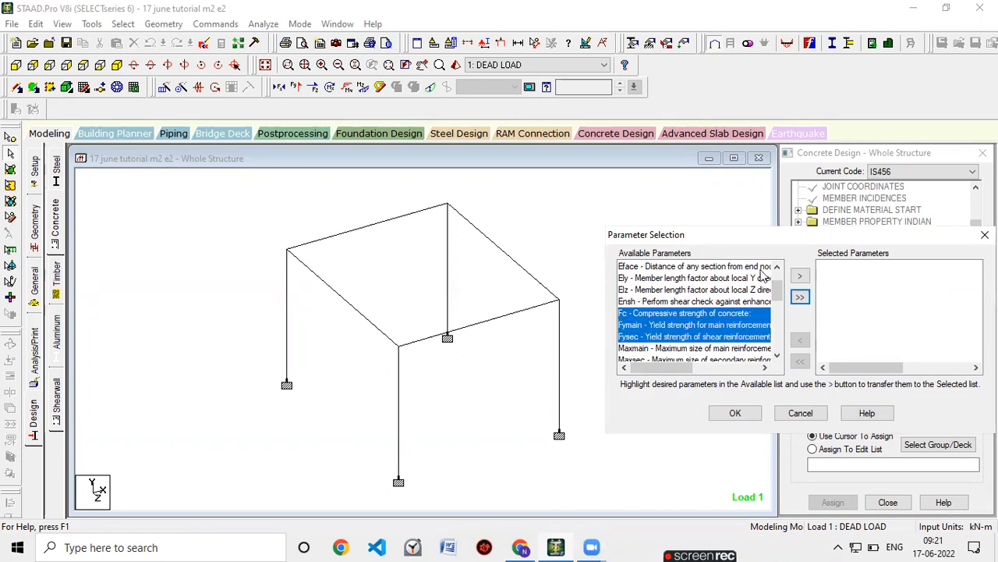
{"action": "left_click", "coordinate": [801, 277]}
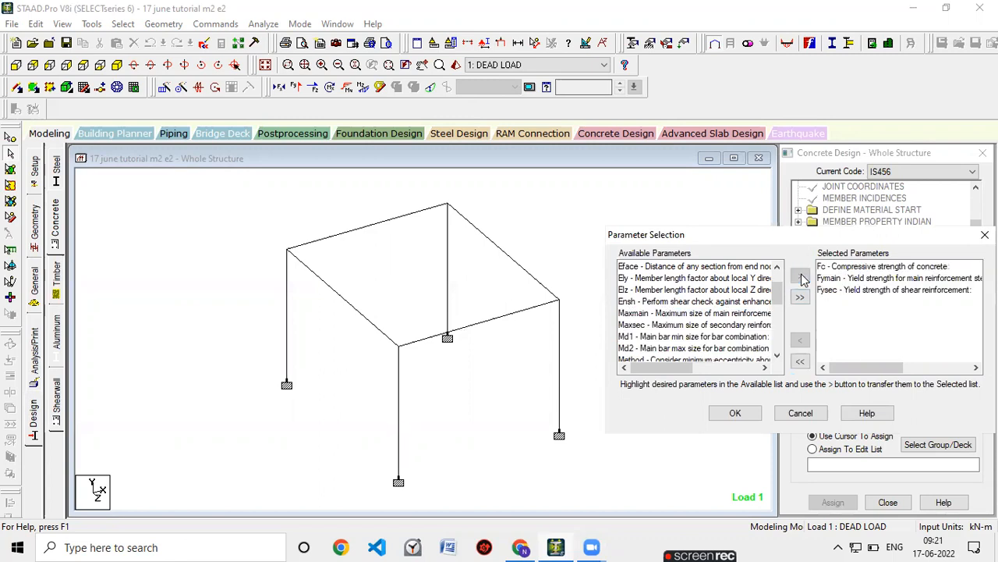
{"action": "left_click", "coordinate": [735, 413]}
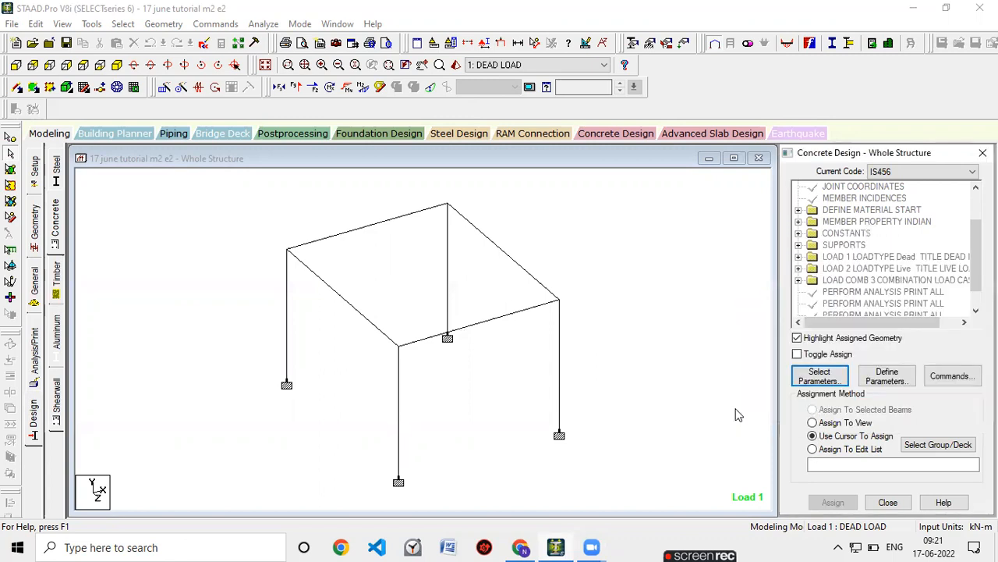
Define the FC parameter with a concrete compressive strength of 20000 kN/m2 and add it to the design.
{"action": "left_click", "coordinate": [886, 376]}
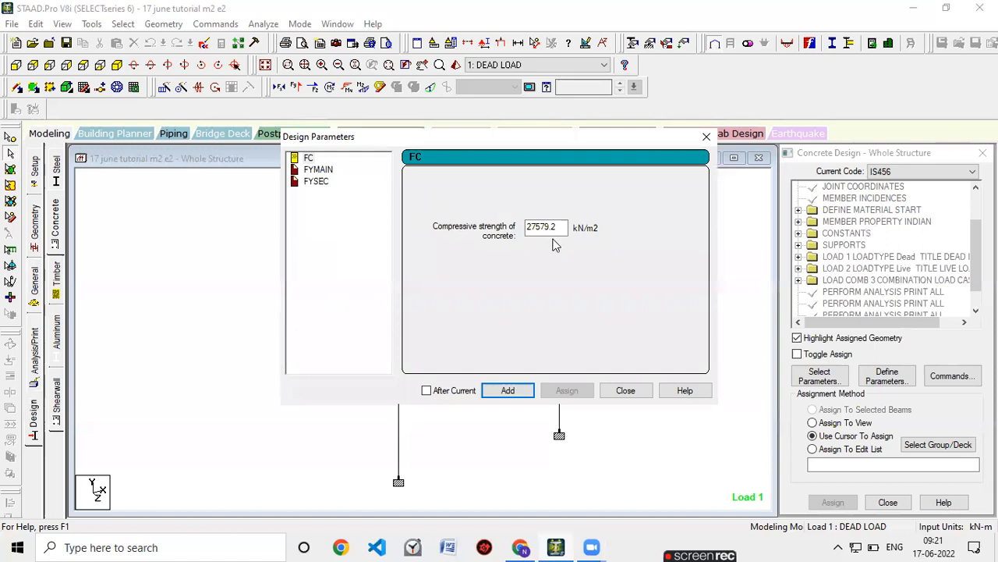
{"action": "left_click_drag", "start_coordinate": [556, 227], "coordinate": [464, 236]}
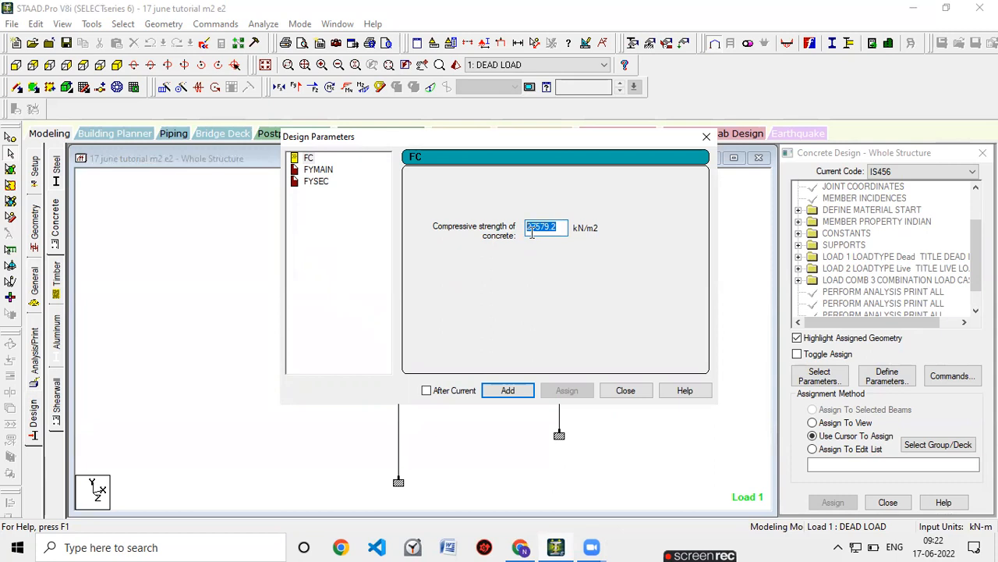
{"action": "type", "text": "20000"}
{"action": "left_click", "coordinate": [508, 390]}
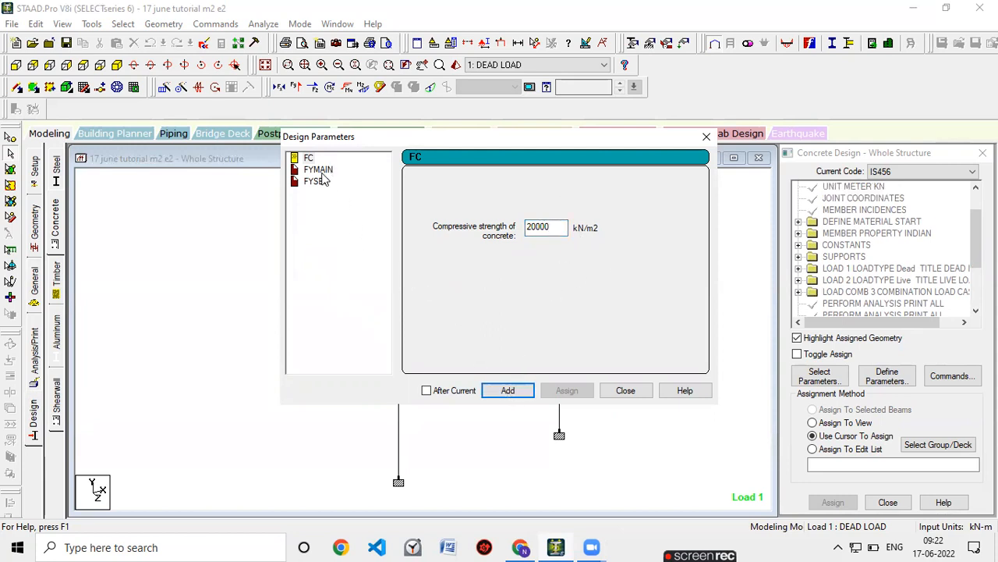
Set the FYMAIN yield strength for main reinforcement to 415000 kN/m2 and add it to the design.
{"action": "left_click", "coordinate": [320, 169]}
{"action": "double_click", "coordinate": [524, 228]}
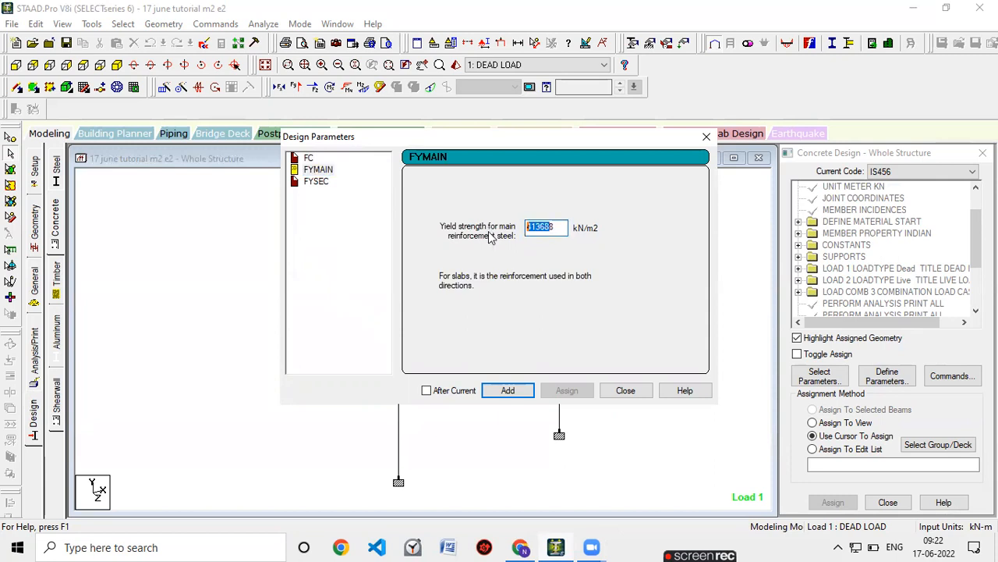
{"action": "left_click", "coordinate": [556, 227]}
{"action": "type", "text": "41"}
{"action": "left_click", "coordinate": [506, 390]}
Set the FYSEC yield strength of shear reinforcement to 415000 kN/m2, add it and close the parameter definitions.
{"action": "left_click", "coordinate": [316, 181]}
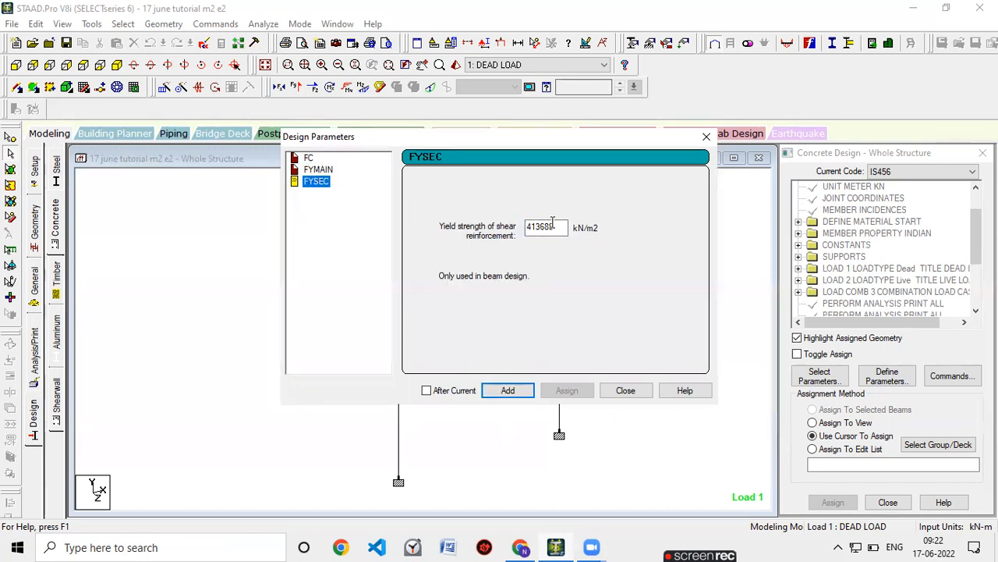
{"action": "left_click_drag", "start_coordinate": [552, 224], "coordinate": [458, 259]}
{"action": "type", "text": "4"}
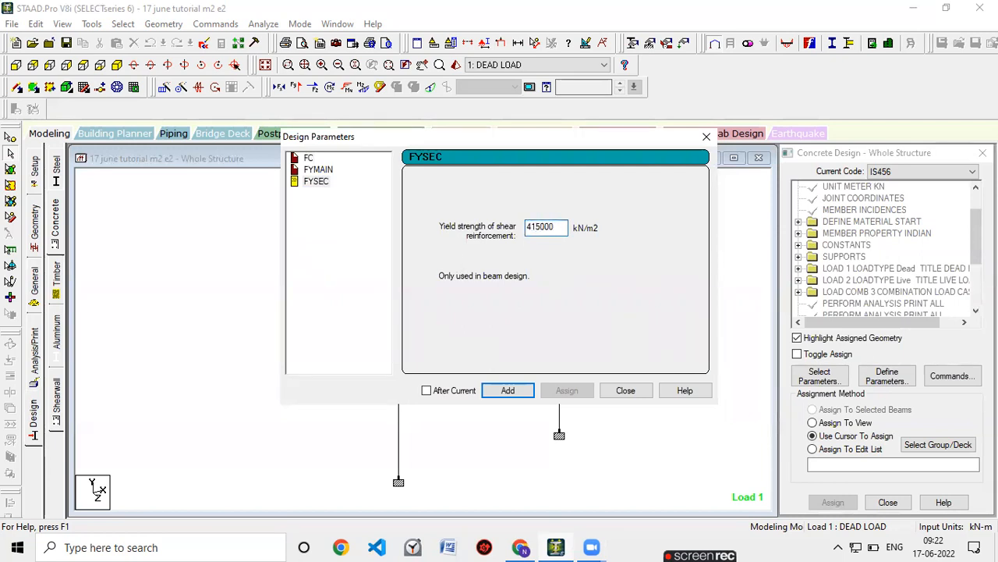
{"action": "left_click", "coordinate": [509, 392]}
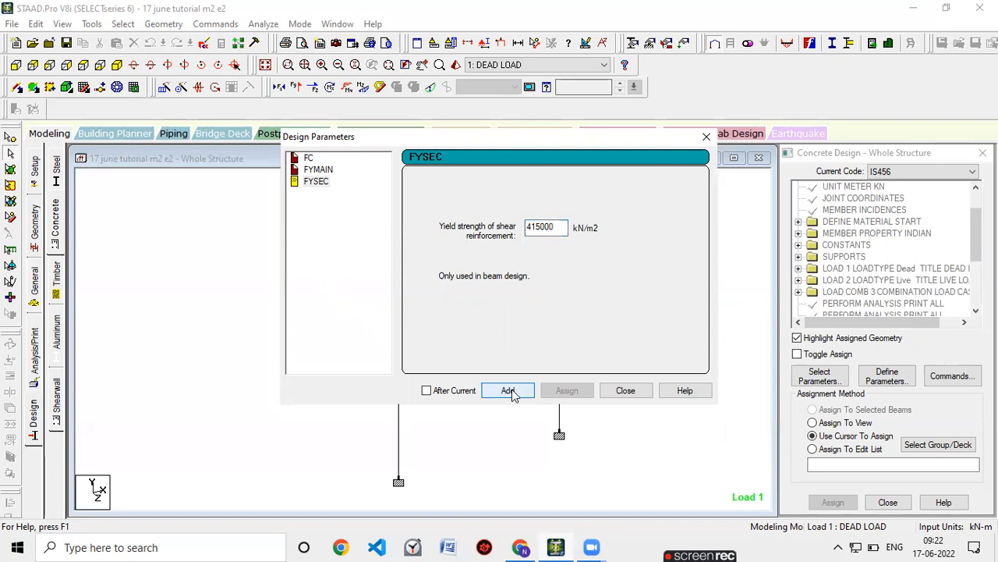
{"action": "left_click", "coordinate": [626, 390]}
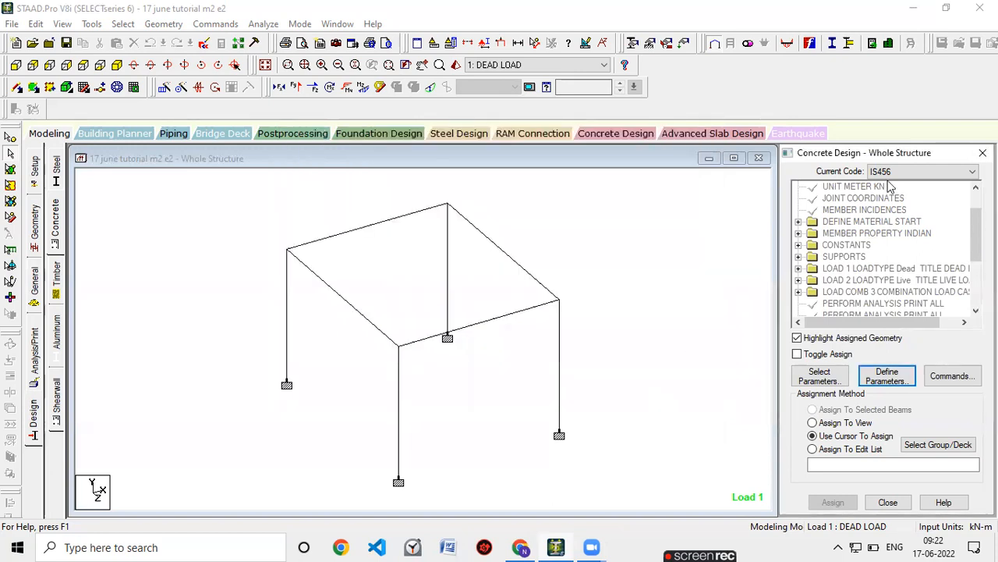
Assign the FC 20000 parameter to all beams and columns of the frame, saving the structure when asked.
{"action": "left_click_drag", "start_coordinate": [976, 234], "coordinate": [968, 304]}
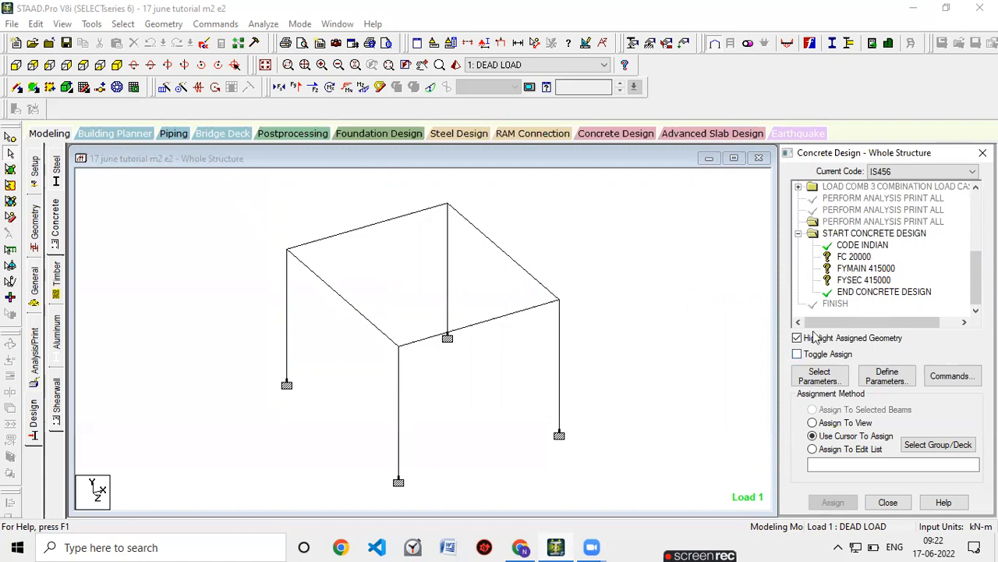
{"action": "left_click", "coordinate": [855, 258]}
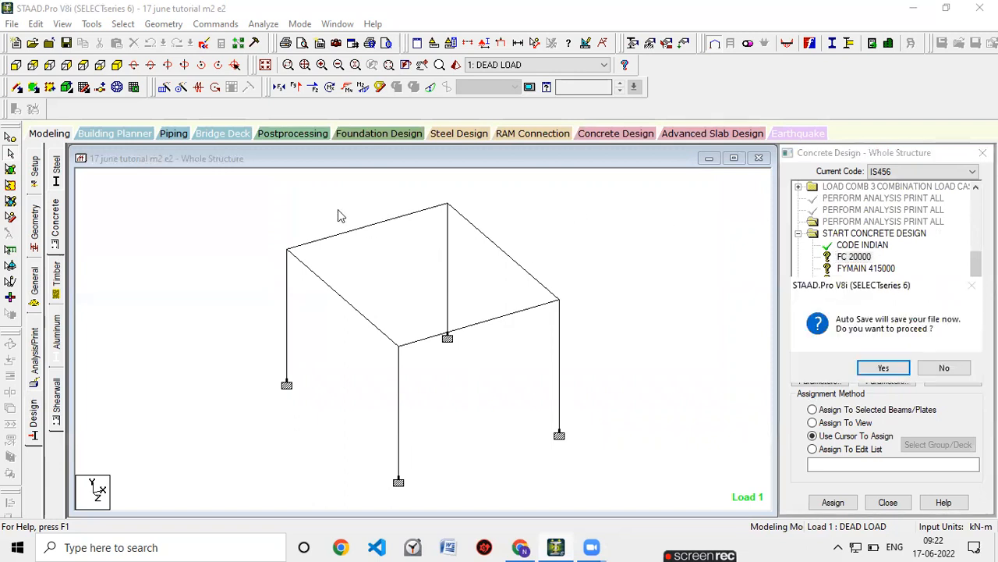
{"action": "left_click", "coordinate": [883, 367]}
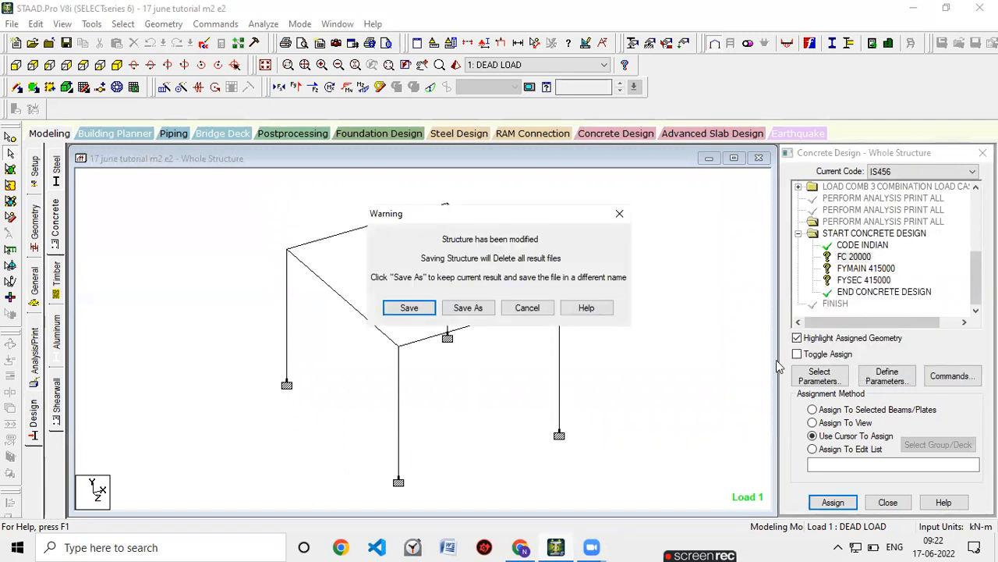
{"action": "left_click", "coordinate": [411, 308]}
{"action": "left_click_drag", "start_coordinate": [242, 188], "coordinate": [648, 514]}
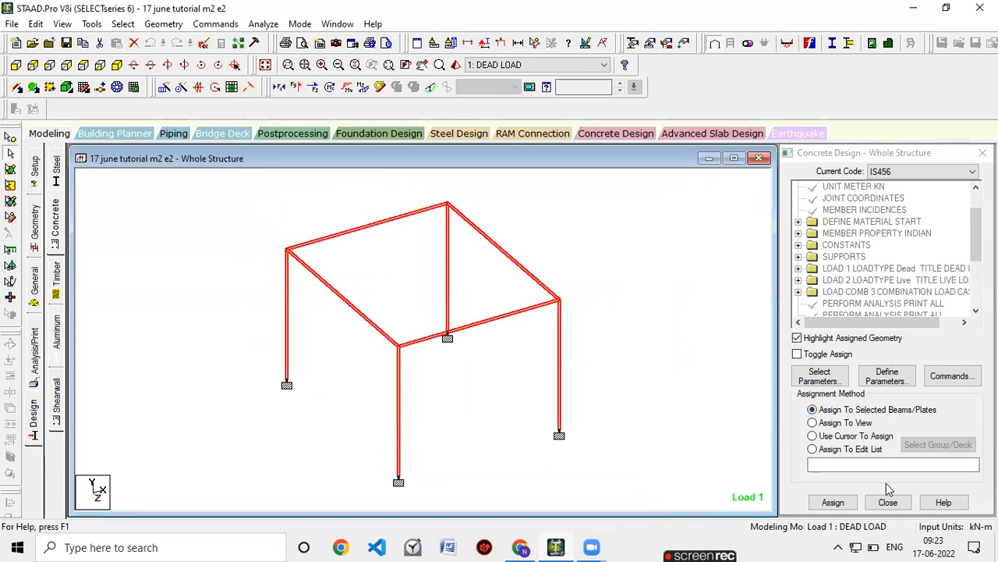
{"action": "left_click_drag", "start_coordinate": [976, 248], "coordinate": [976, 292]}
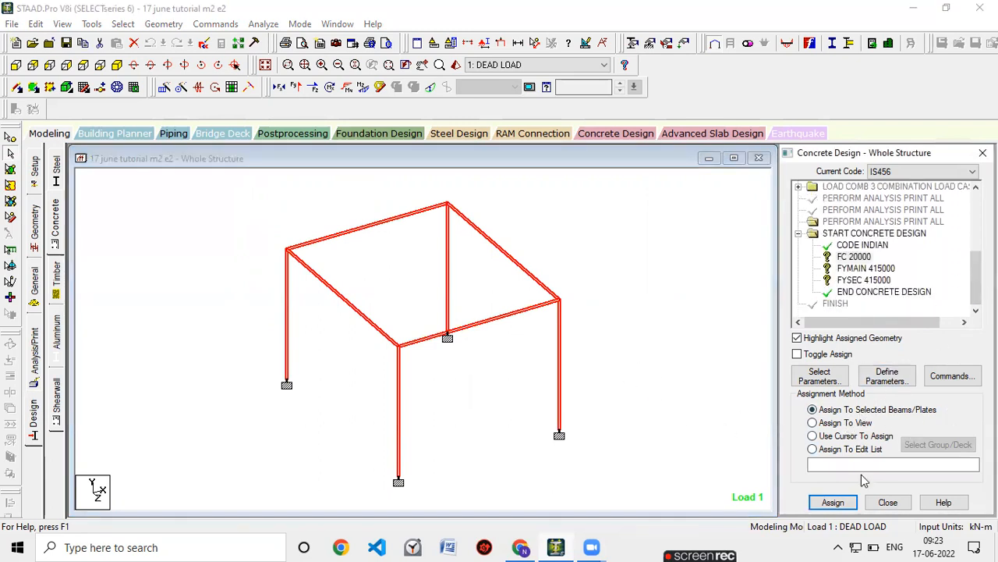
{"action": "left_click", "coordinate": [853, 504]}
{"action": "left_click", "coordinate": [883, 375]}
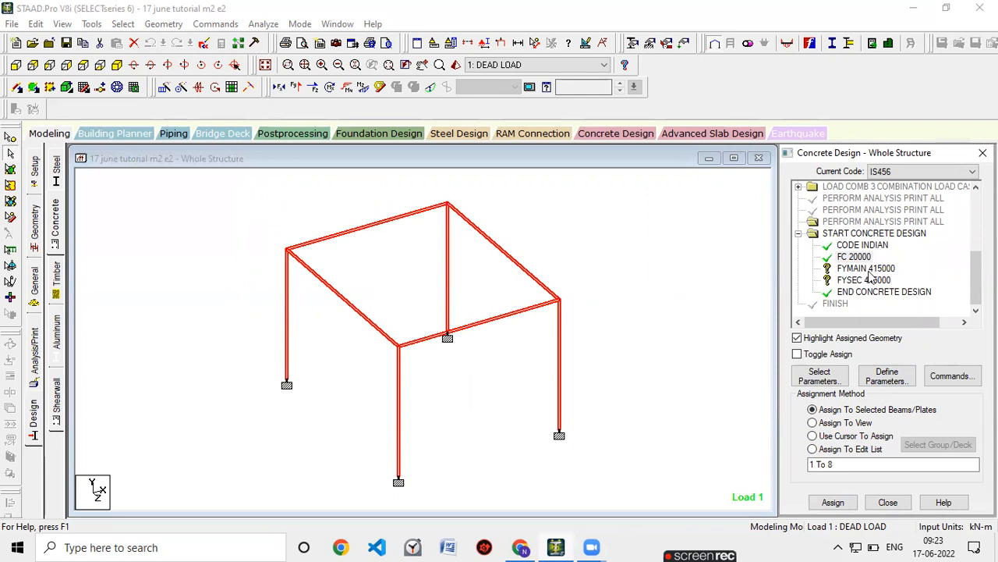
Assign the FYMAIN 415000 parameter to all beams and columns of the frame.
{"action": "left_click", "coordinate": [850, 270]}
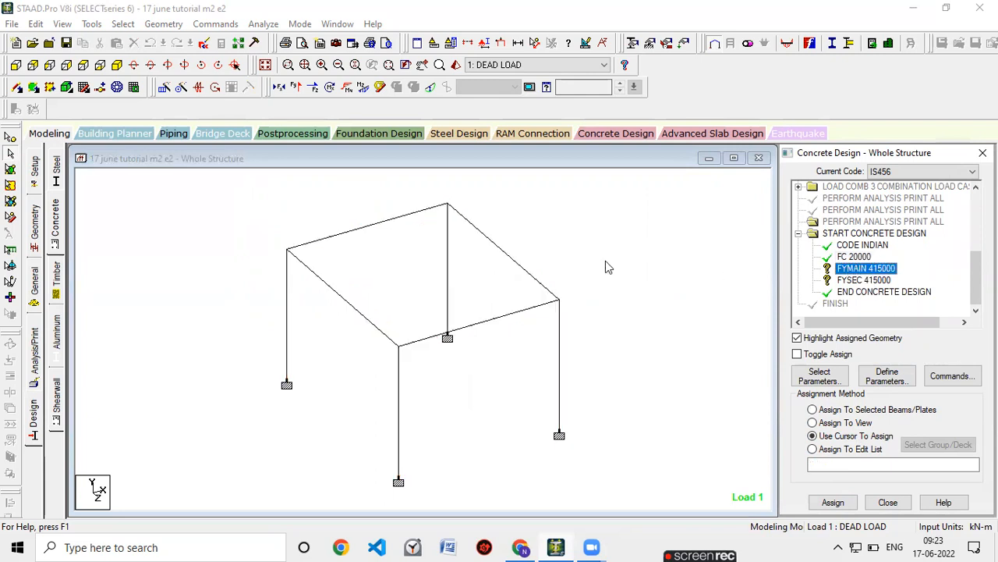
{"action": "left_click_drag", "start_coordinate": [255, 185], "coordinate": [625, 510]}
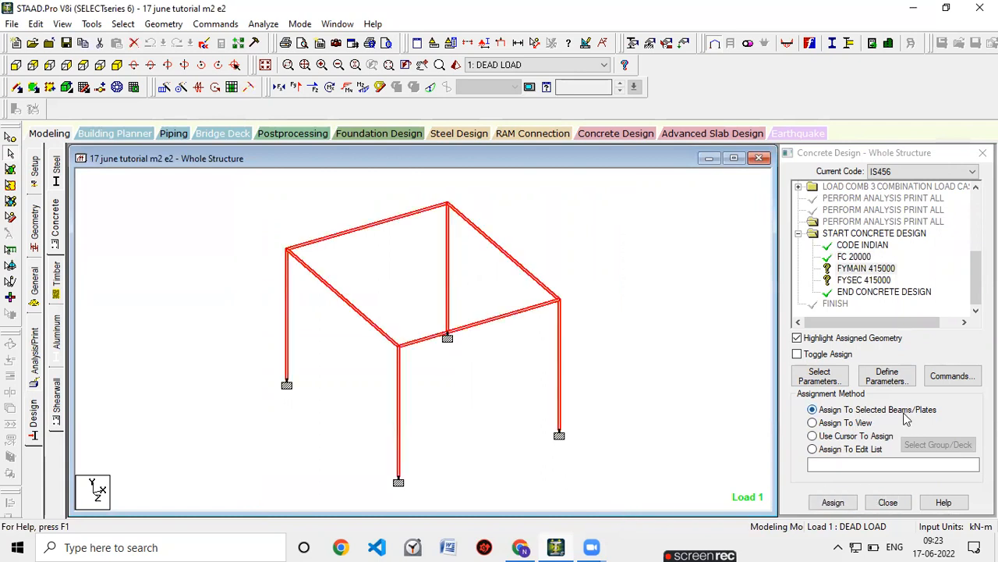
{"action": "left_click", "coordinate": [833, 502]}
{"action": "left_click", "coordinate": [897, 369]}
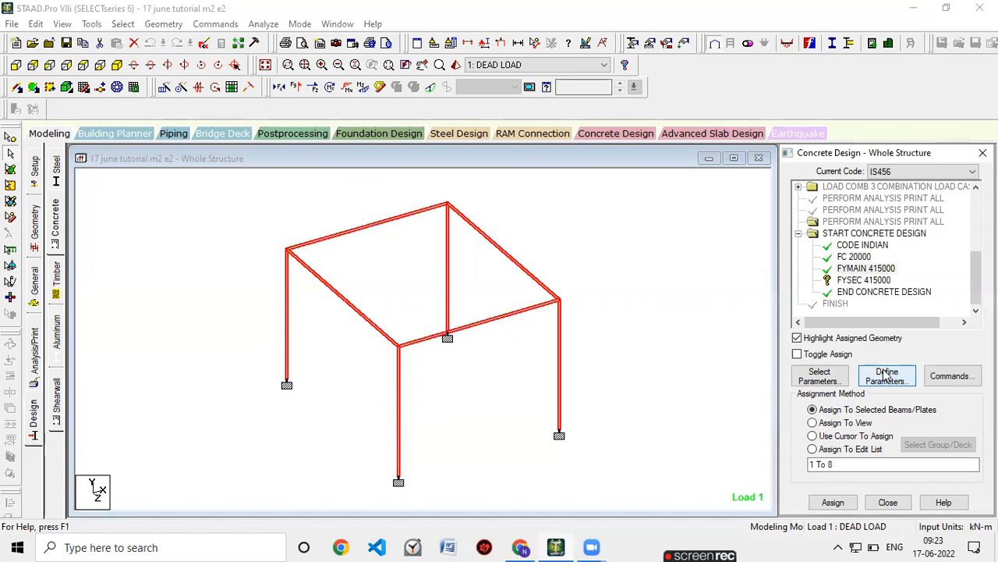
Assign the FYSEC 415000 parameter to all beams and columns of the frame and clear the selection.
{"action": "left_click", "coordinate": [874, 280]}
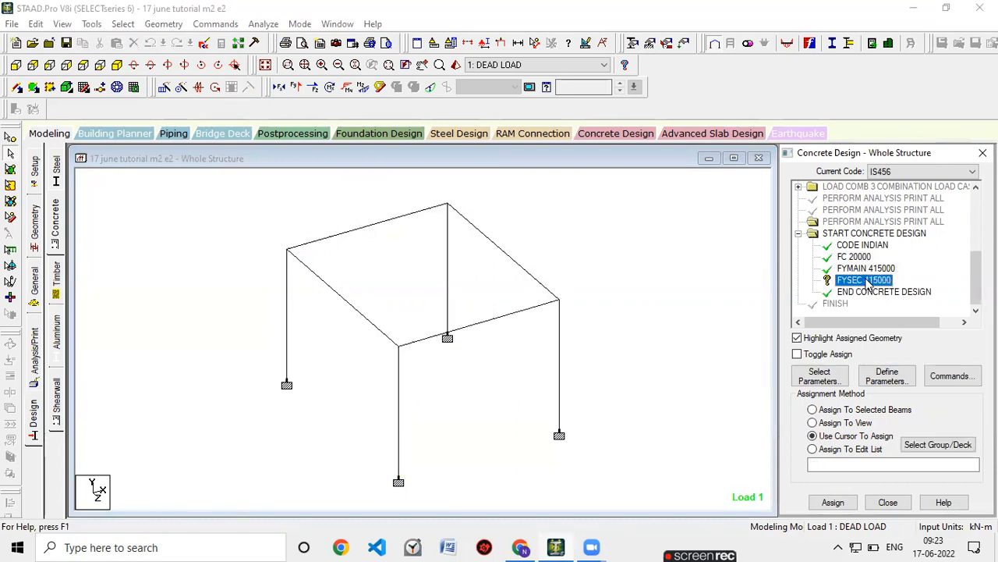
{"action": "left_click_drag", "start_coordinate": [249, 191], "coordinate": [607, 512]}
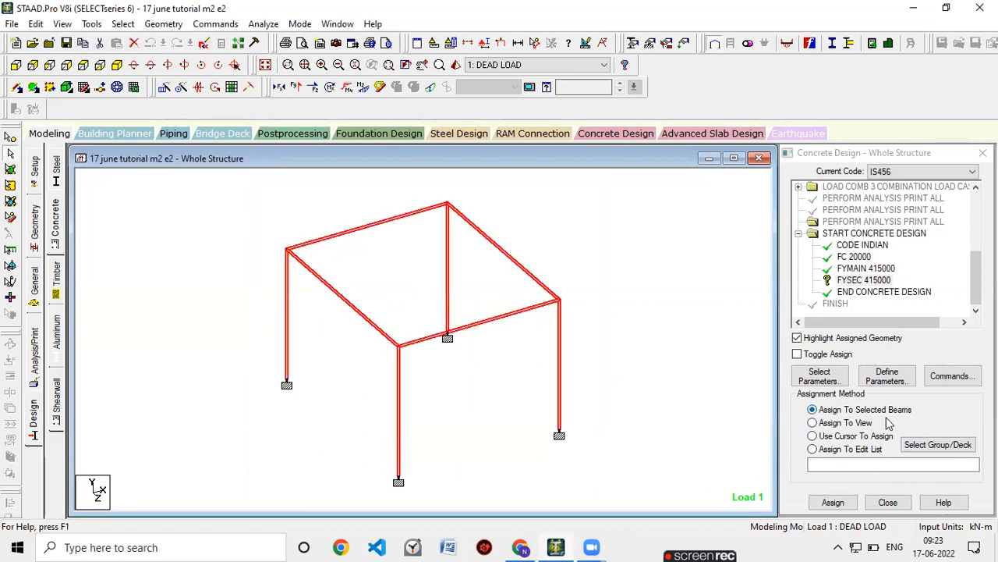
{"action": "left_click", "coordinate": [835, 503]}
{"action": "left_click", "coordinate": [889, 369]}
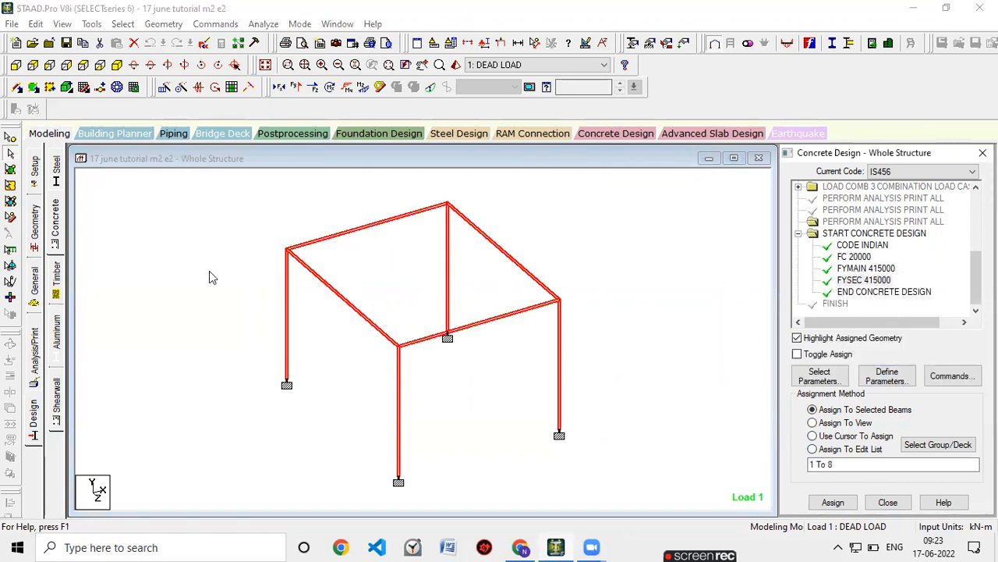
{"action": "left_click", "coordinate": [655, 257]}
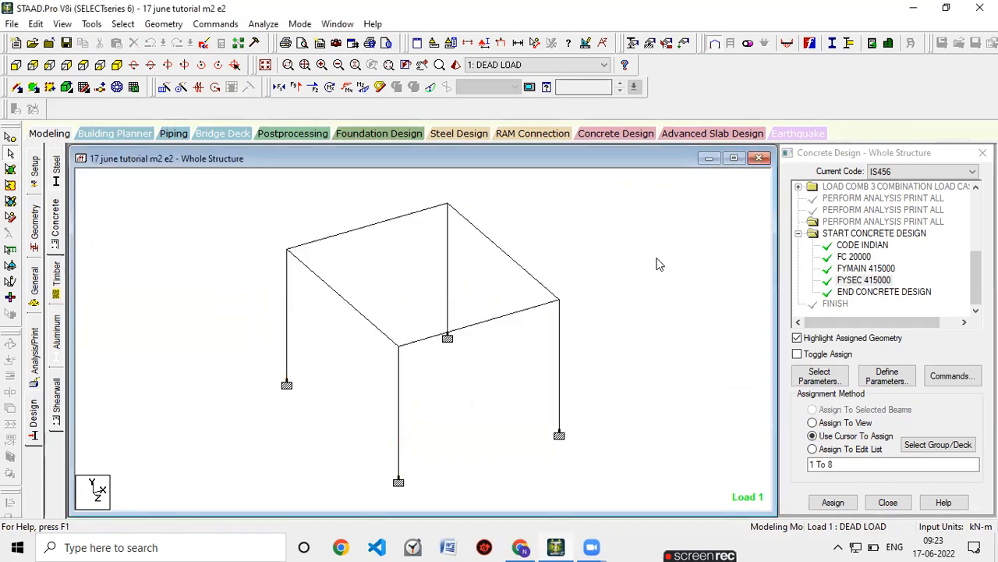
Add the DESIGN BEAM and DESIGN COLUMN commands to the concrete design and close the design commands.
{"action": "left_click", "coordinate": [952, 376]}
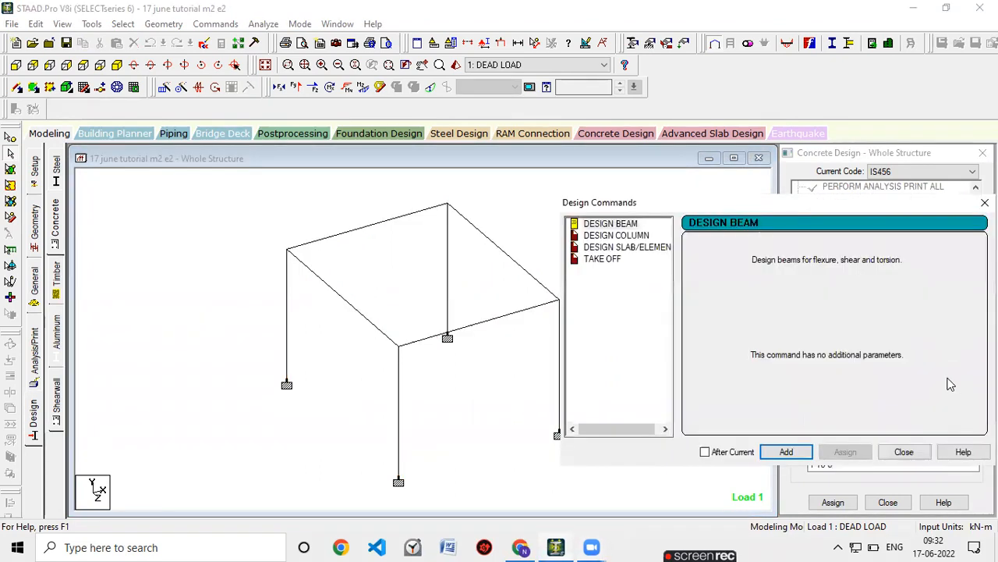
{"action": "left_click", "coordinate": [630, 224]}
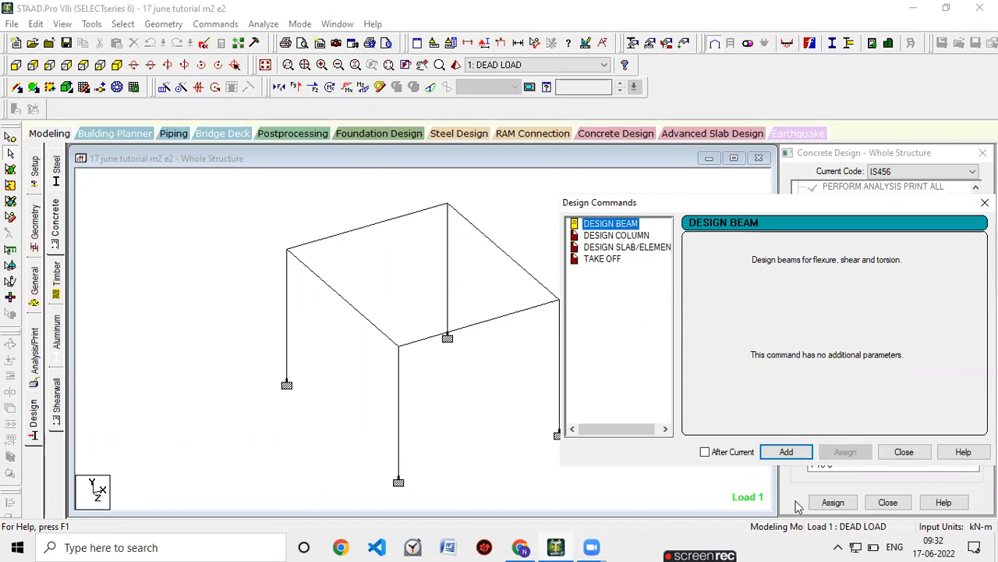
{"action": "left_click", "coordinate": [787, 452]}
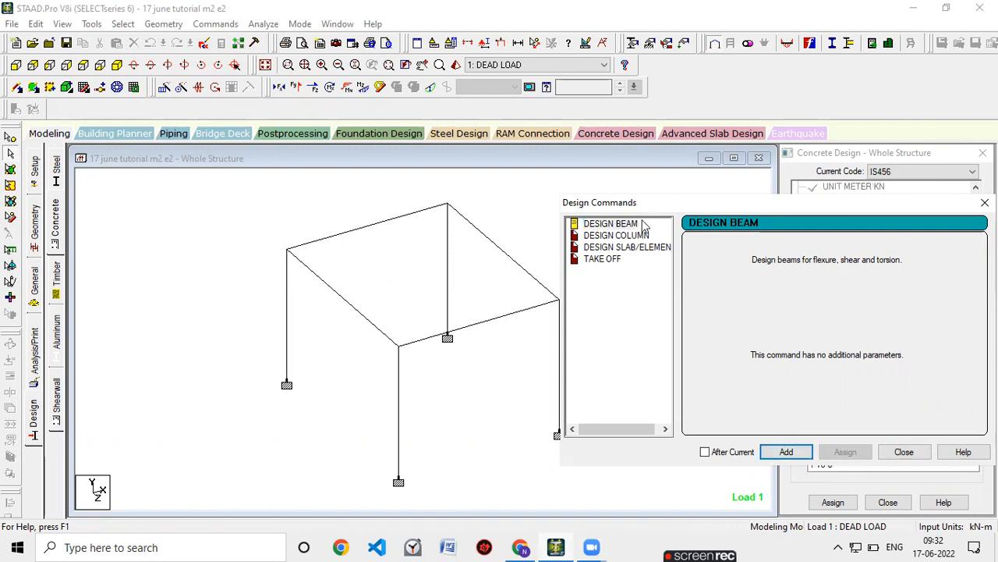
{"action": "left_click", "coordinate": [616, 235]}
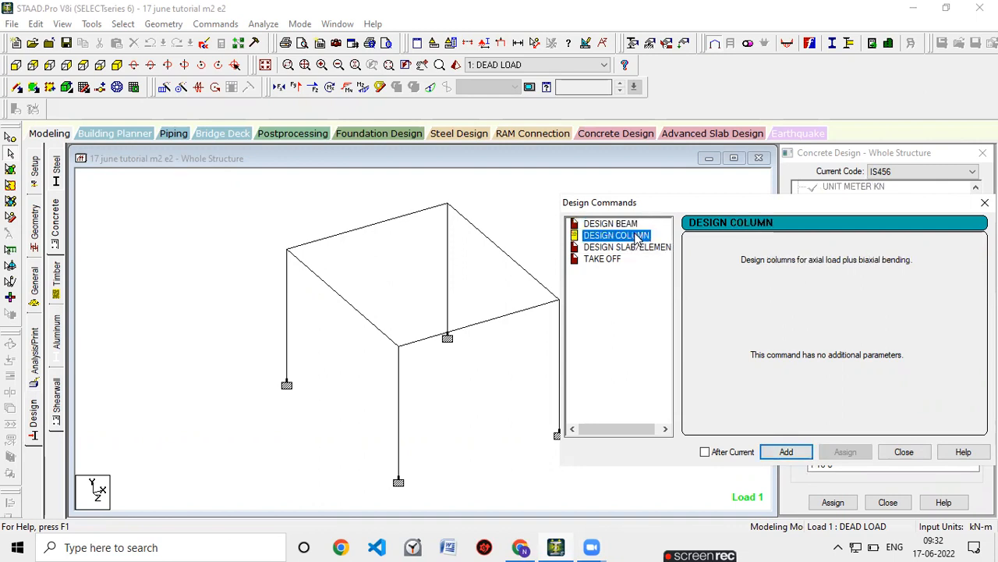
{"action": "left_click", "coordinate": [789, 452]}
{"action": "left_click", "coordinate": [922, 453]}
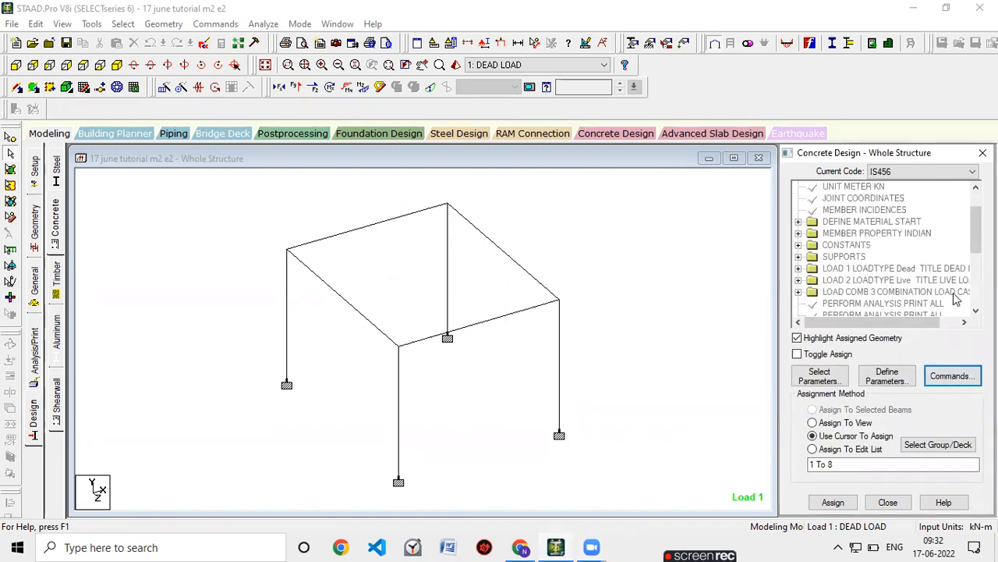
Assign the DESIGN BEAM command to the four horizontal beams at the top of the frame.
{"action": "left_click_drag", "start_coordinate": [976, 237], "coordinate": [976, 292]}
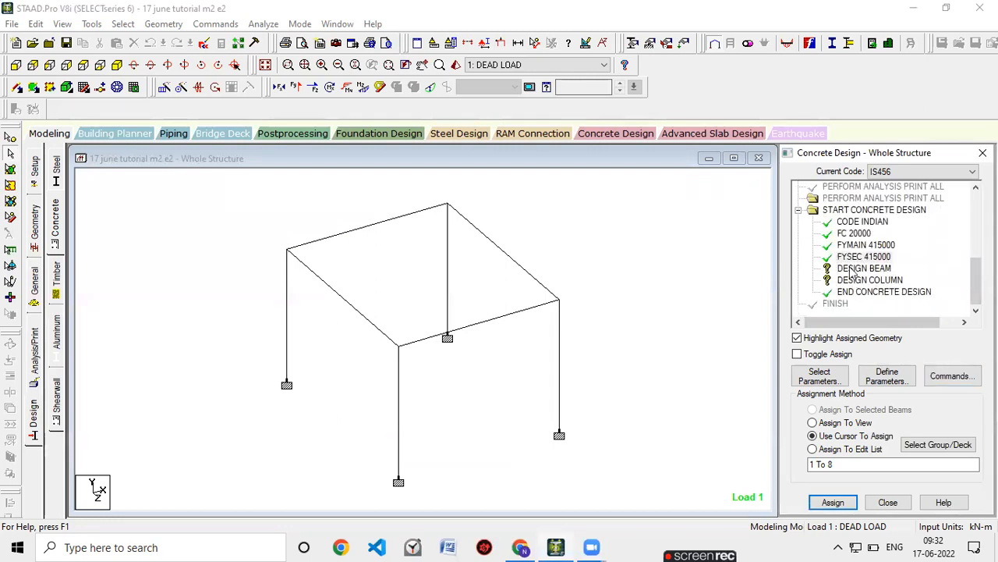
{"action": "left_click", "coordinate": [854, 269]}
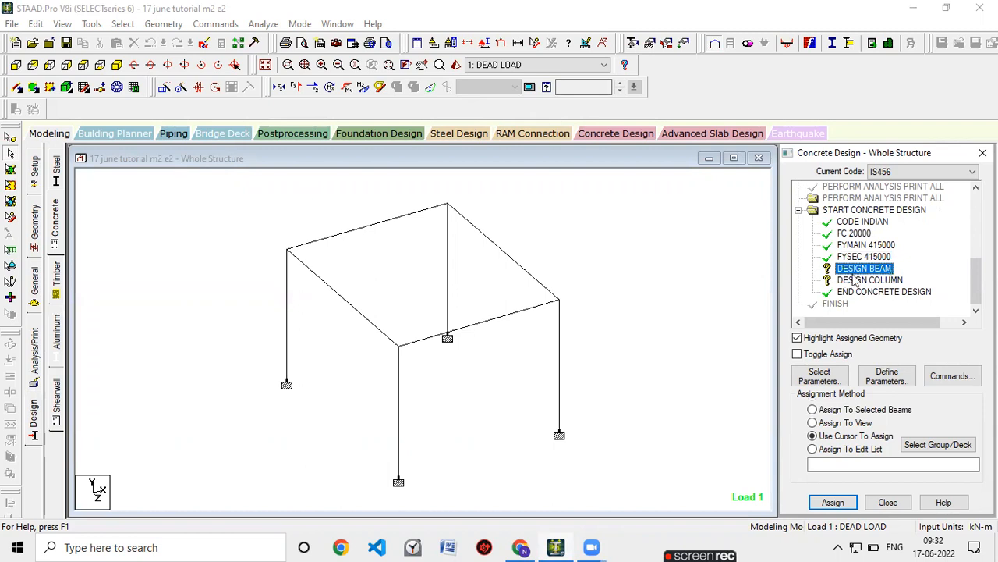
{"action": "left_click", "coordinate": [338, 293]}
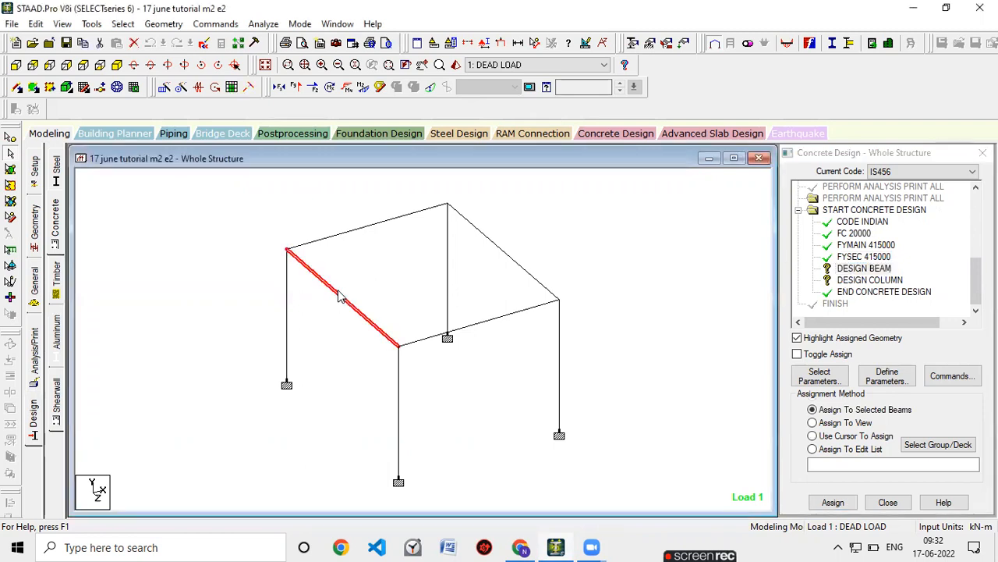
{"action": "left_click", "coordinate": [352, 232]}
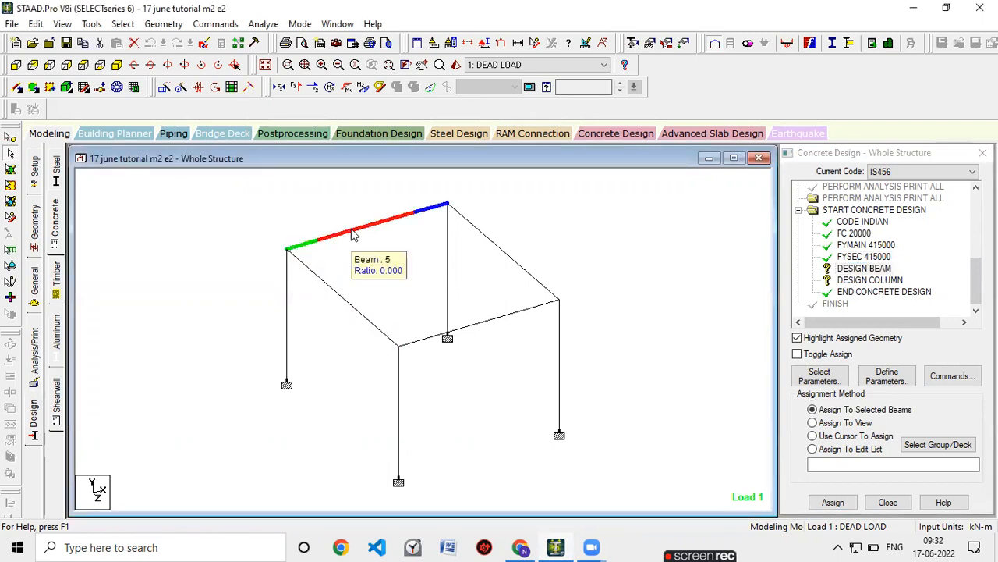
{"action": "left_click", "coordinate": [339, 302], "text": "ctrl"}
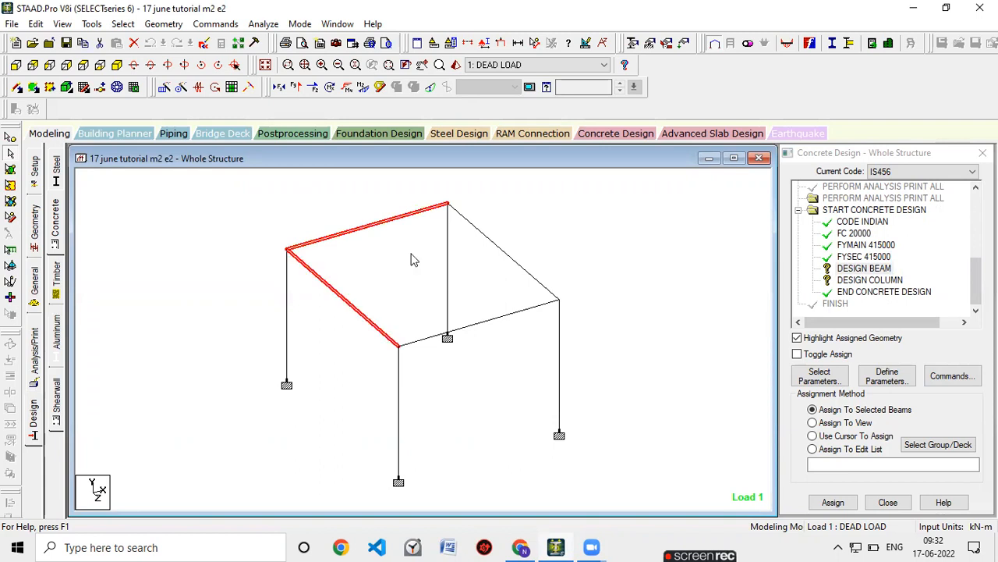
{"action": "left_click", "coordinate": [472, 226], "text": "ctrl"}
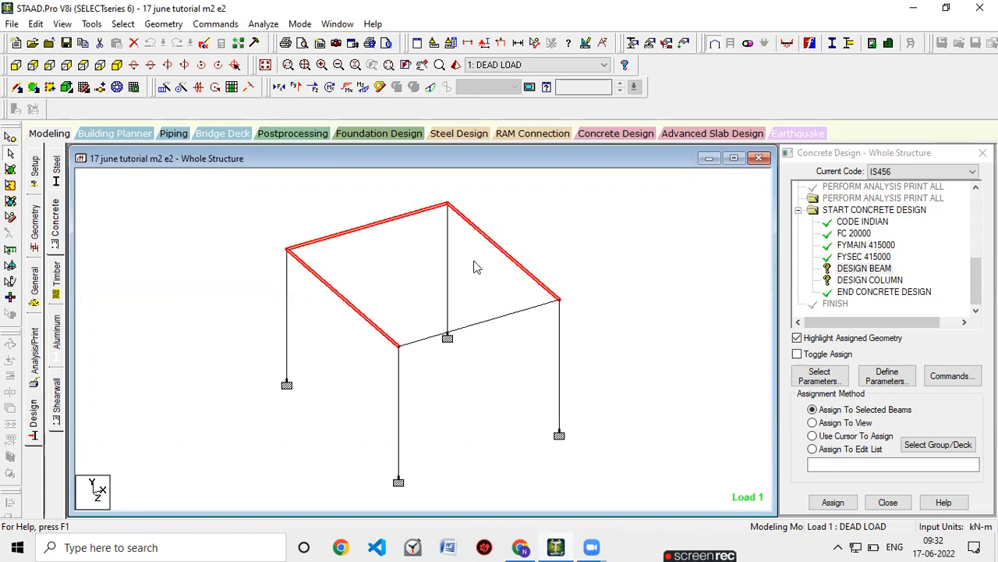
{"action": "left_click", "coordinate": [464, 328], "text": "ctrl"}
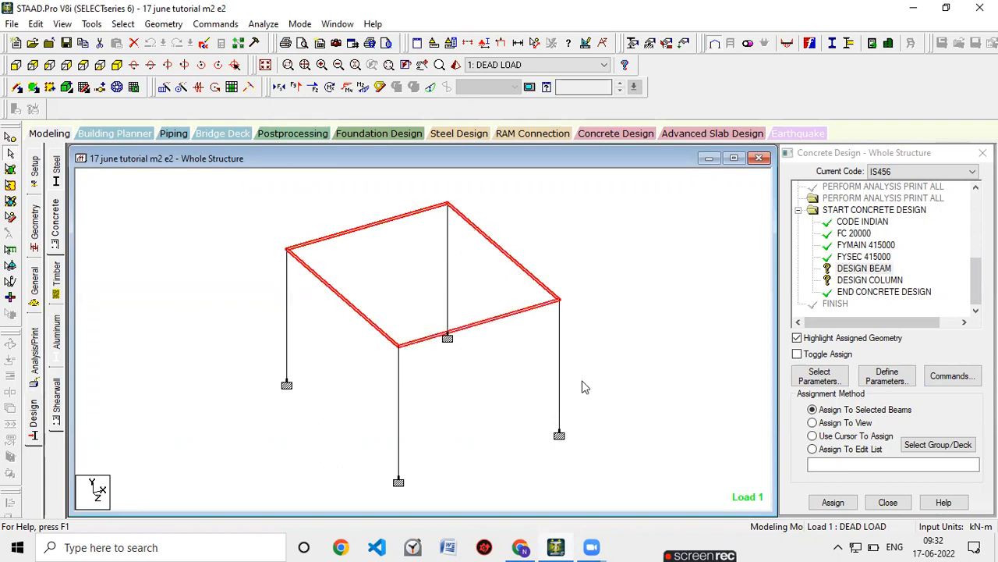
{"action": "left_click", "coordinate": [833, 502]}
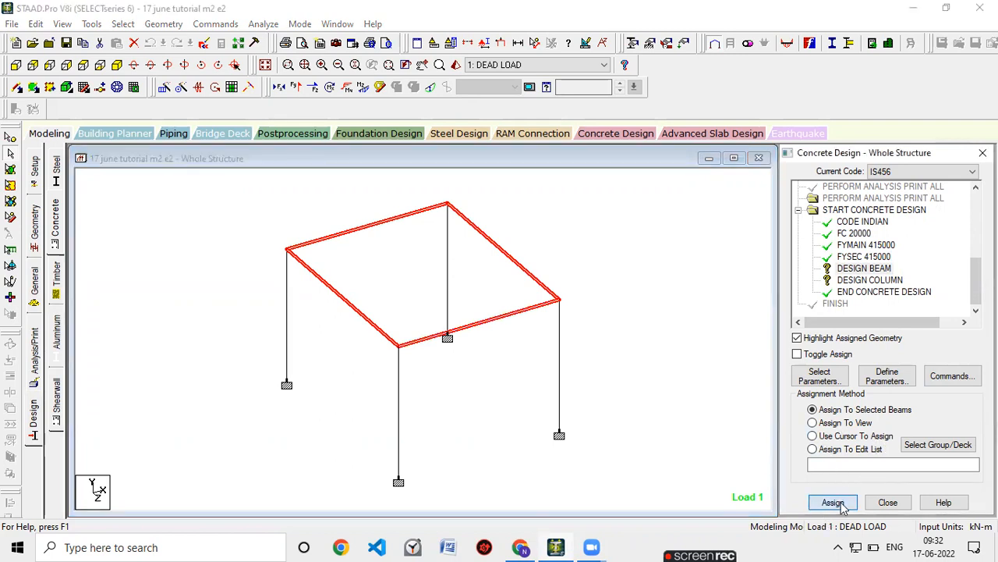
{"action": "left_click", "coordinate": [897, 368]}
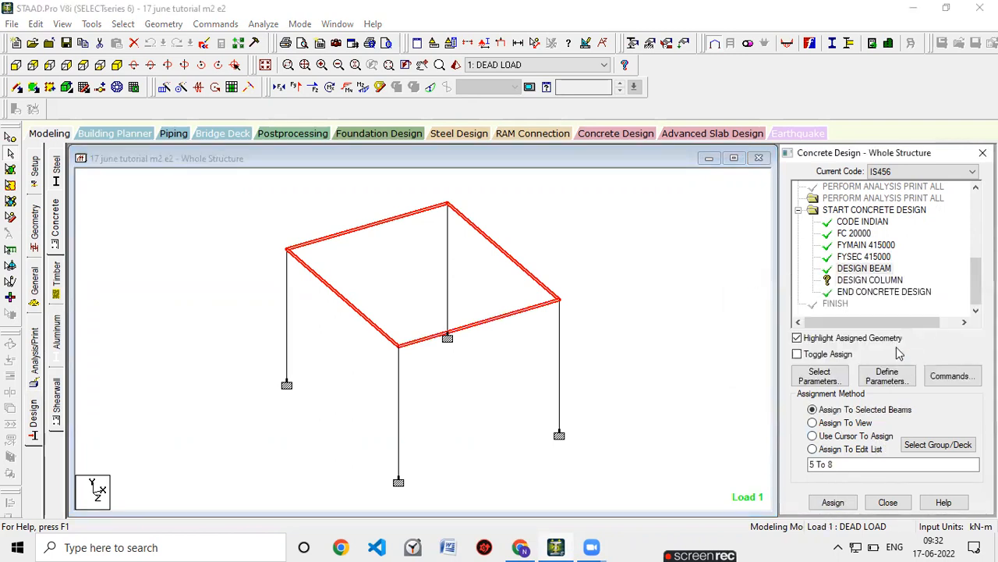
Assign the DESIGN COLUMN command to the four vertical columns of the frame.
{"action": "left_click", "coordinate": [893, 284]}
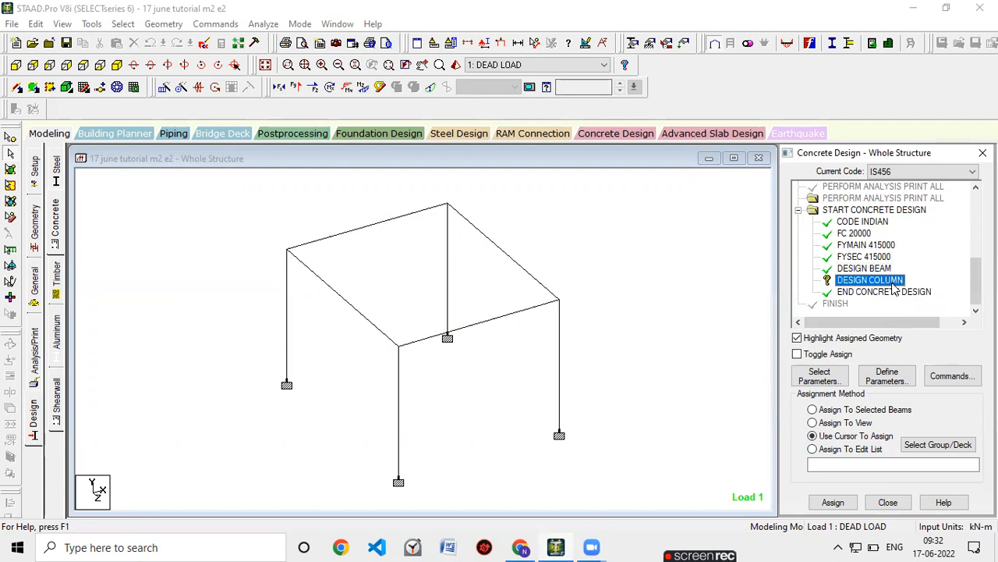
{"action": "left_click", "coordinate": [288, 306]}
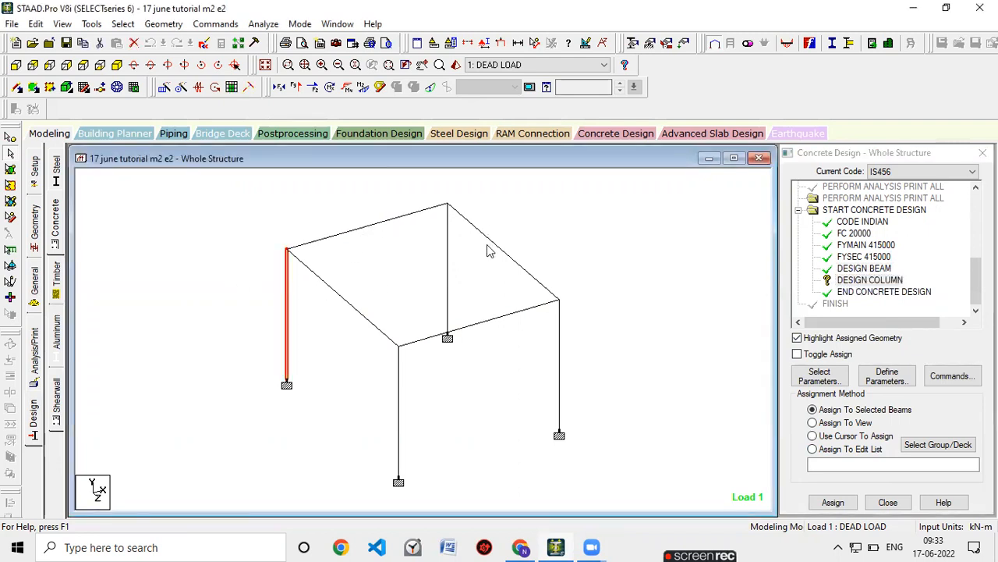
{"action": "left_click", "coordinate": [448, 272], "text": "ctrl"}
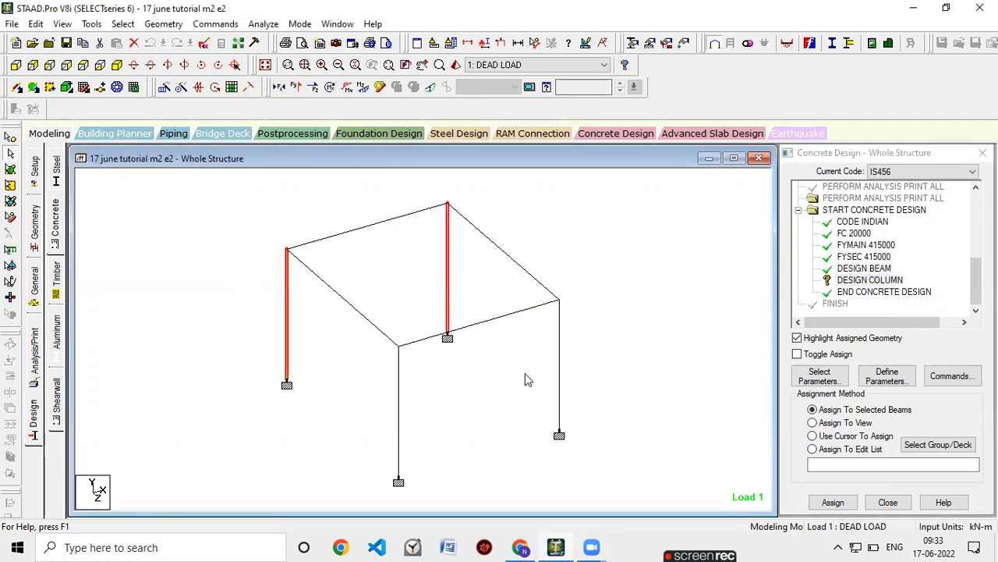
{"action": "left_click", "coordinate": [560, 396], "text": "ctrl"}
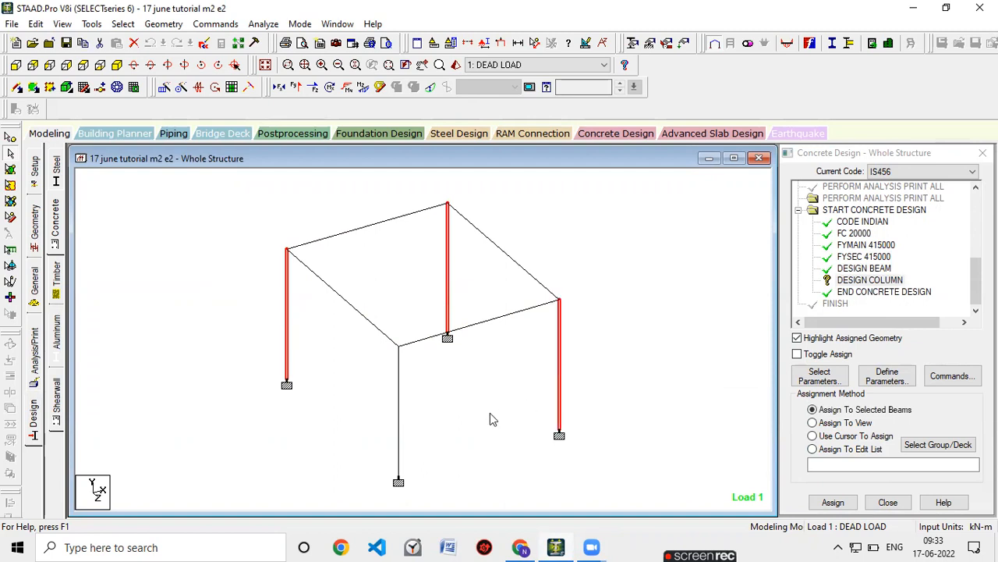
{"action": "left_click", "coordinate": [398, 440], "text": "ctrl"}
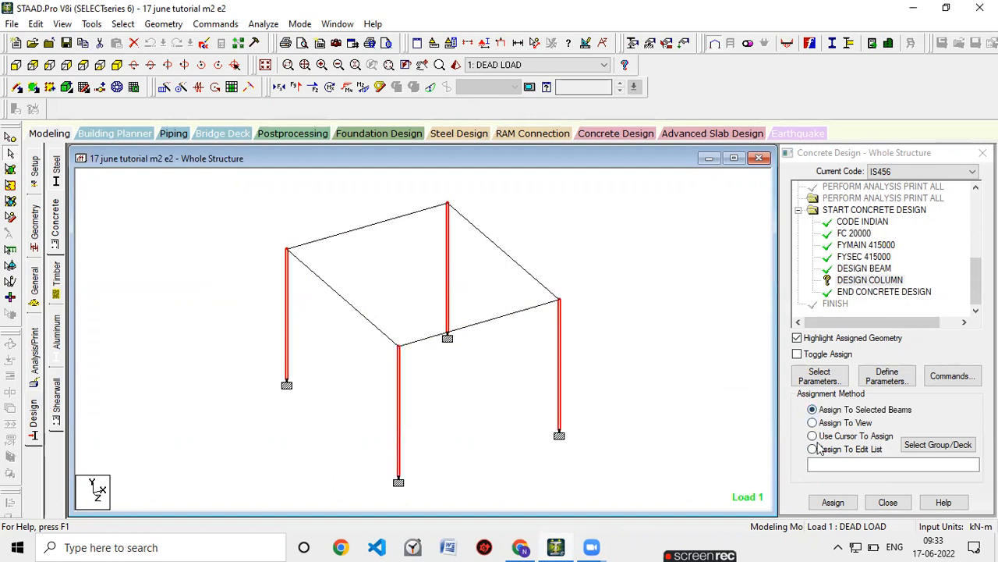
{"action": "left_click", "coordinate": [833, 502]}
{"action": "left_click", "coordinate": [909, 369]}
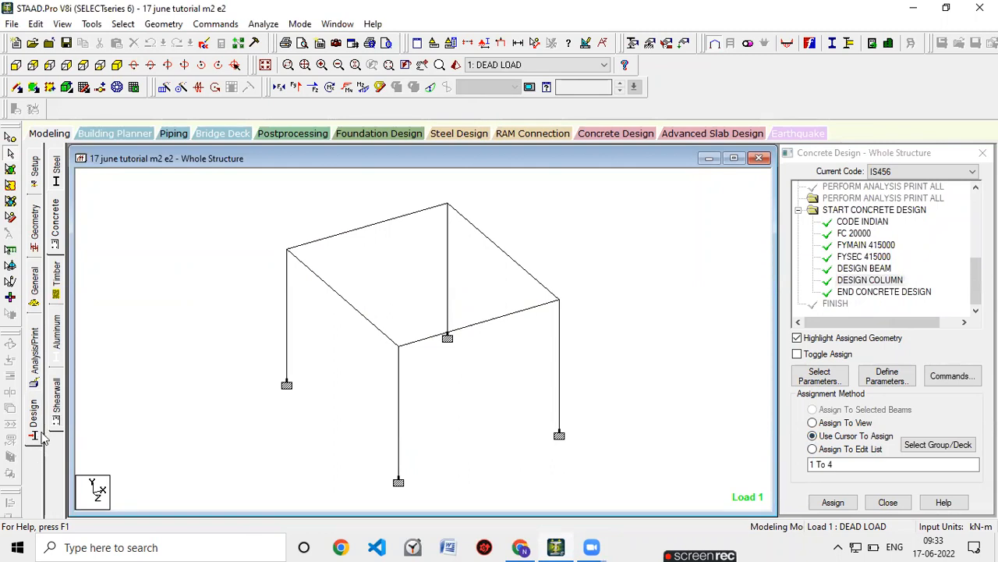
Add a Perform Analysis command with the All print option following the concrete design, and close the analysis commands.
{"action": "left_click", "coordinate": [31, 355]}
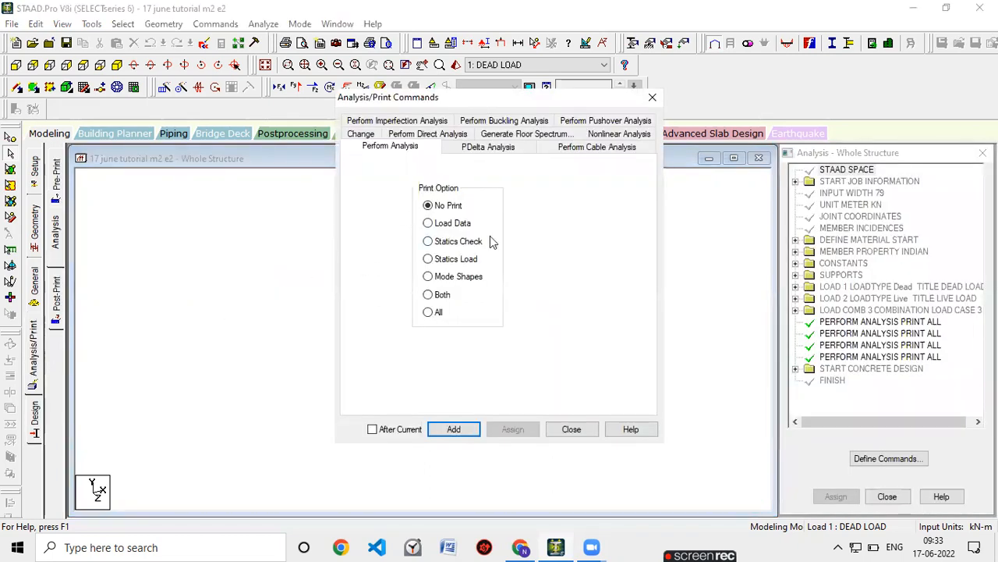
{"action": "left_click", "coordinate": [441, 313]}
{"action": "left_click", "coordinate": [447, 427]}
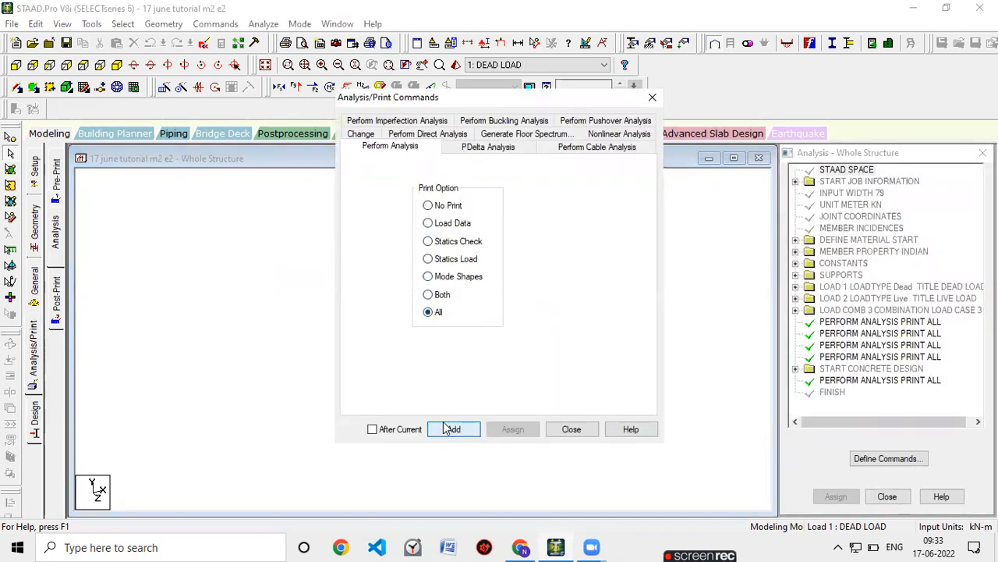
{"action": "left_click", "coordinate": [571, 429]}
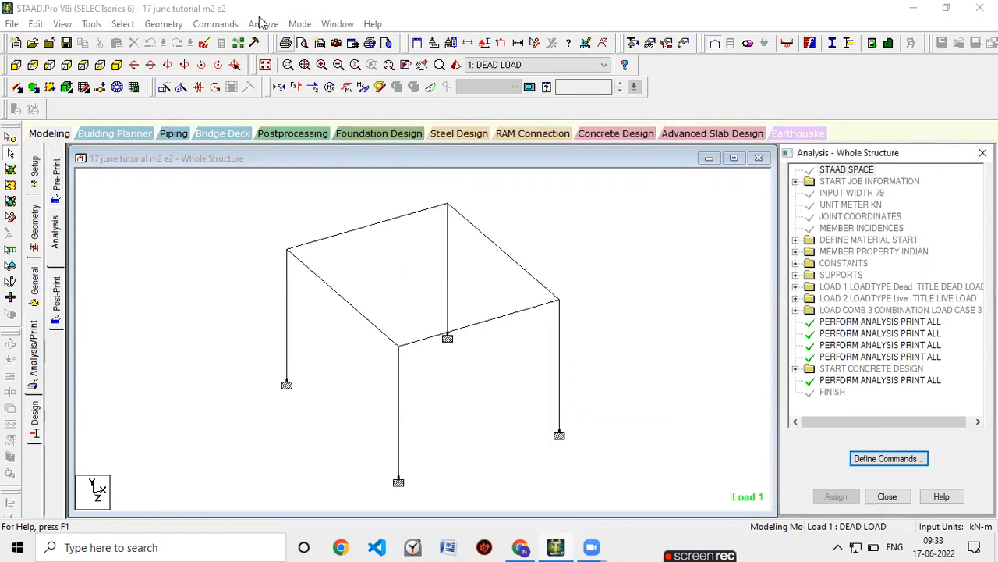
Run the analysis and design of the frame, saving the modified structure when asked.
{"action": "left_click", "coordinate": [262, 24]}
{"action": "left_click", "coordinate": [265, 39]}
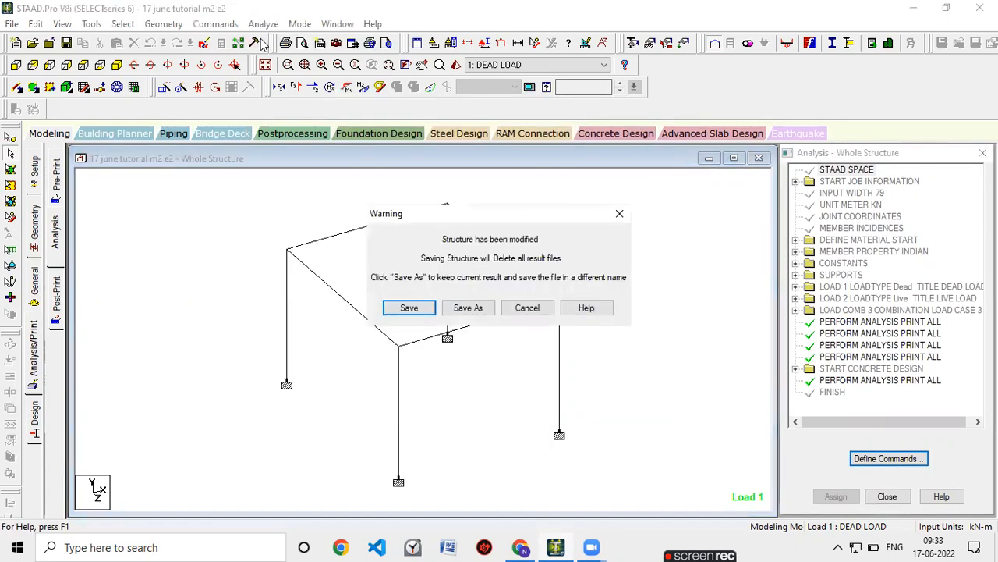
{"action": "left_click", "coordinate": [401, 311]}
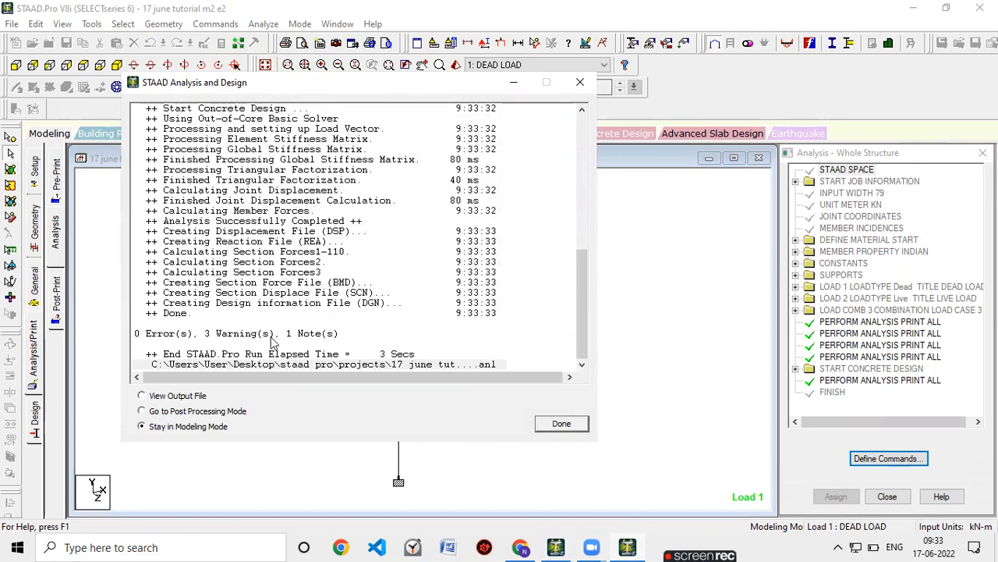
Open the output file of the finished analysis and expand its list of warnings.
{"action": "left_click", "coordinate": [163, 399]}
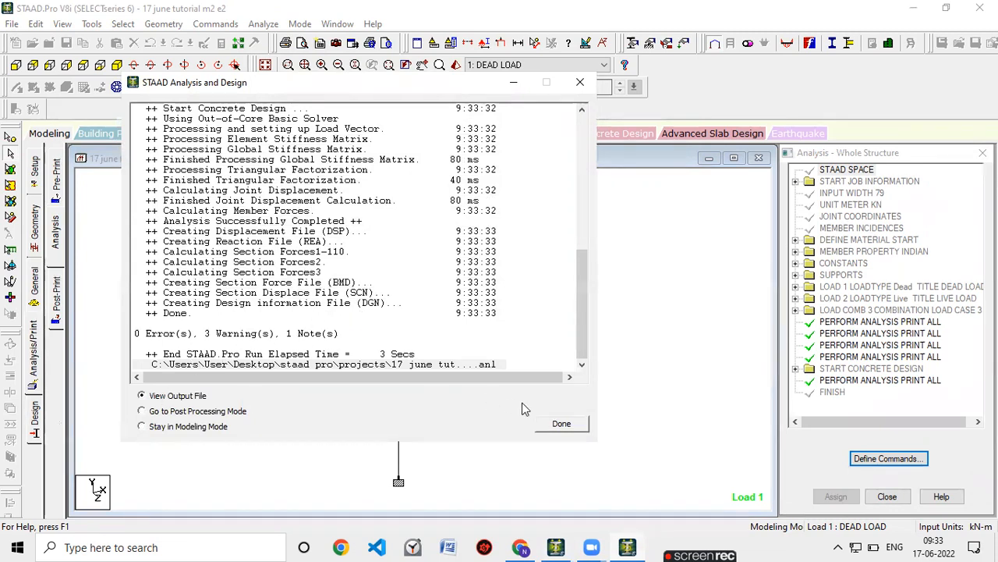
{"action": "left_click", "coordinate": [553, 423]}
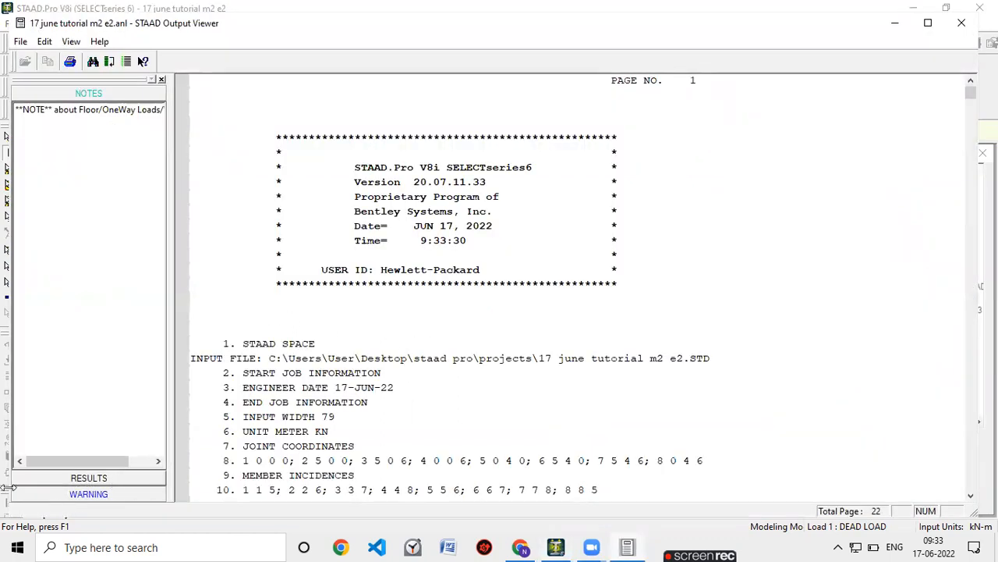
{"action": "left_click", "coordinate": [108, 496]}
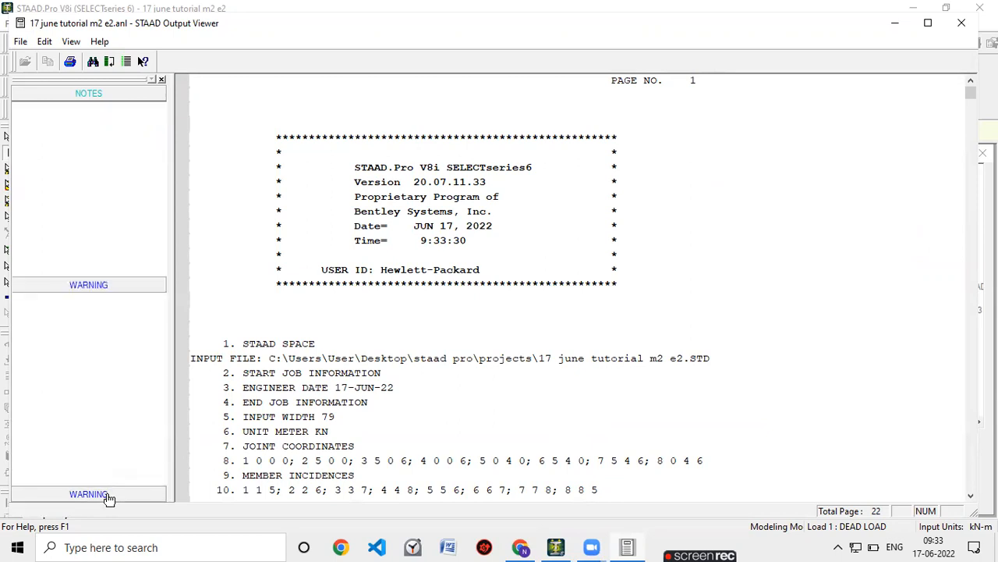
Go to the first consecutive-analysis warning in the output, and list the result entries to review the column design results.
{"action": "left_click", "coordinate": [111, 143]}
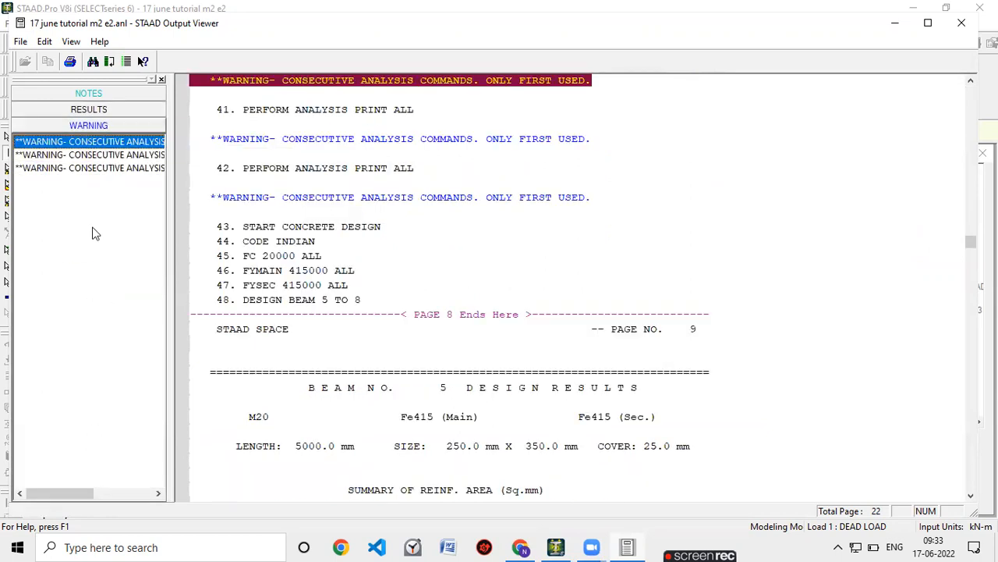
{"action": "left_click", "coordinate": [105, 109]}
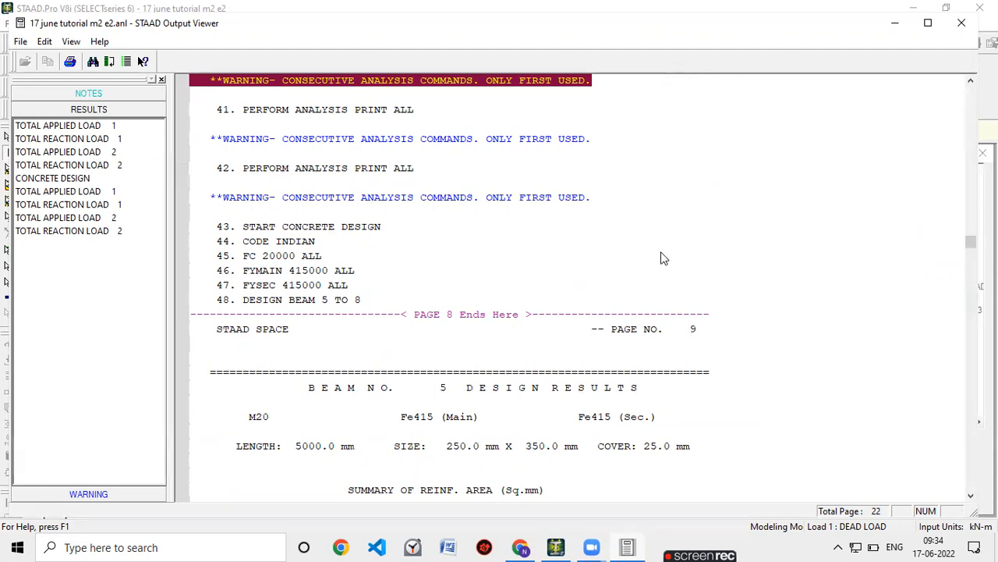
{"action": "left_click", "coordinate": [940, 256]}
{"action": "left_click_drag", "start_coordinate": [971, 242], "coordinate": [973, 326]}
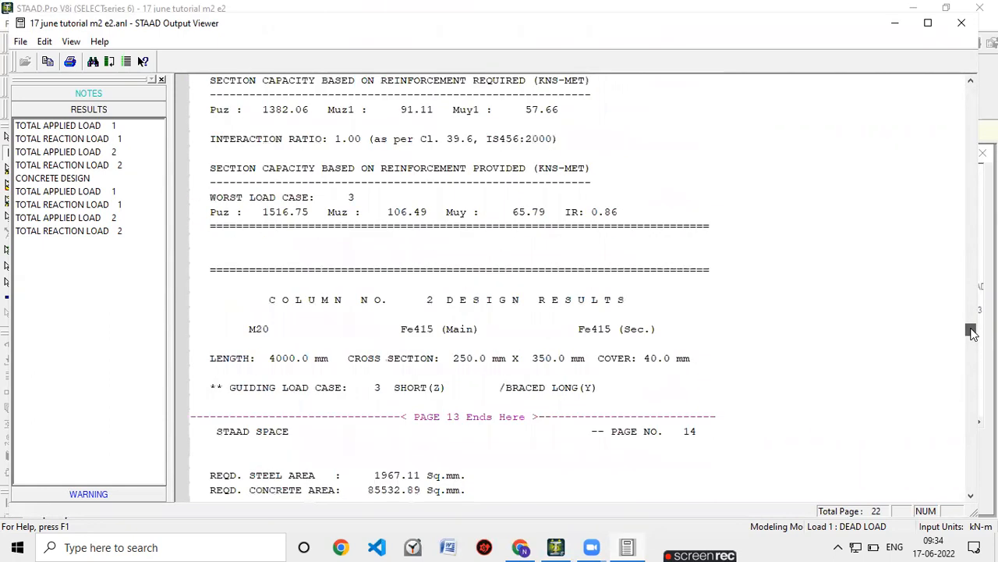
{"action": "scroll", "coordinate": [971, 331], "scroll_direction": "down", "scroll_amount": 1}
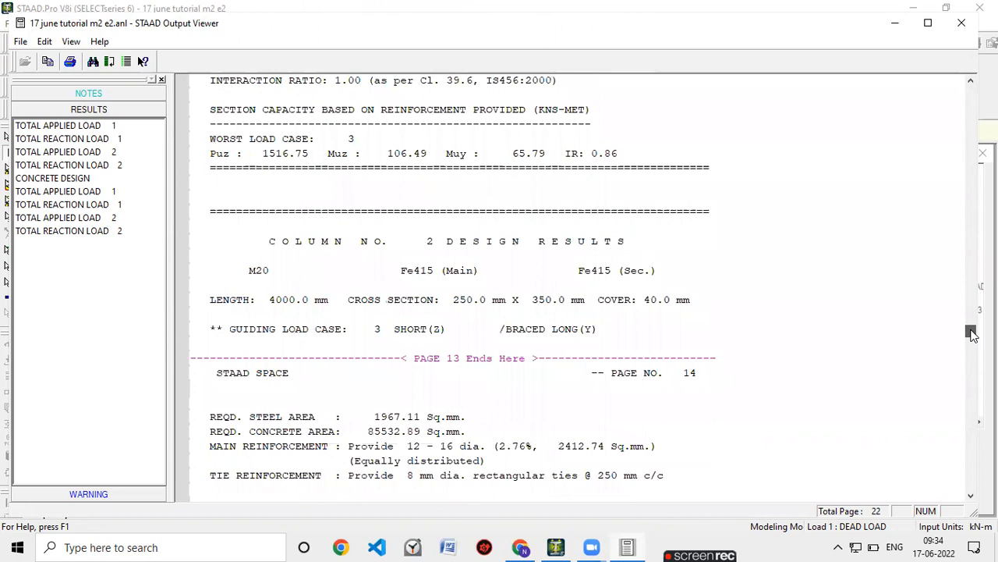
{"action": "left_click_drag", "start_coordinate": [971, 331], "coordinate": [970, 346]}
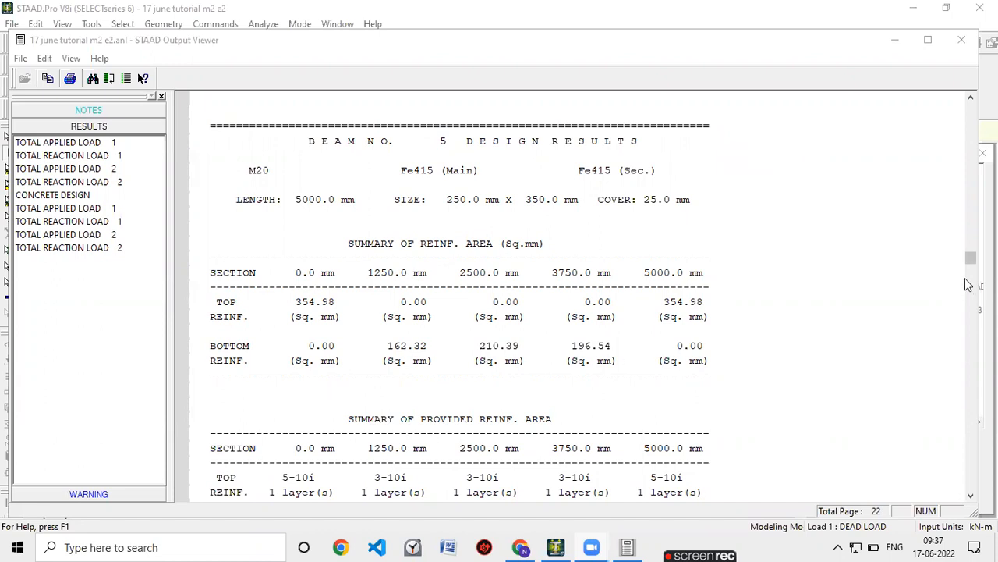
Examine the reinforcement and shear design results from beam 5 to beam 8 and column 1, and close the output file.
{"action": "left_click_drag", "start_coordinate": [971, 257], "coordinate": [971, 303]}
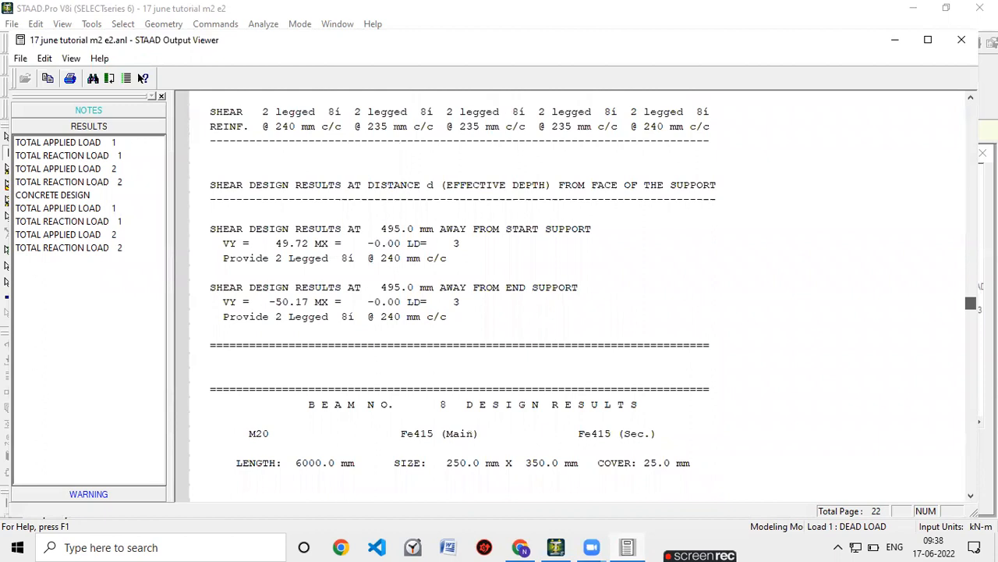
{"action": "scroll", "coordinate": [741, 373], "scroll_direction": "down", "scroll_amount": 5}
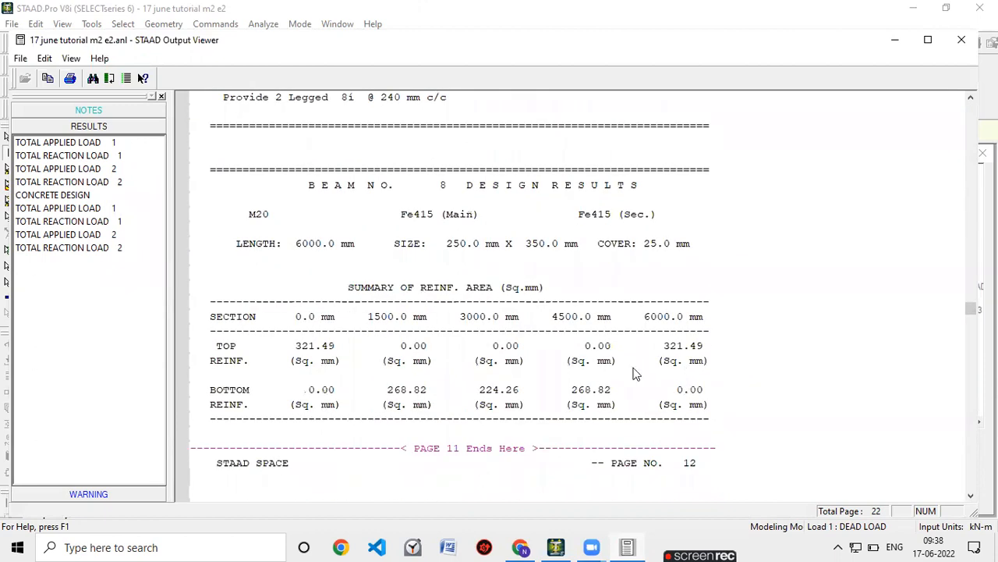
{"action": "scroll", "coordinate": [426, 295], "scroll_direction": "down", "scroll_amount": 14}
{"action": "scroll", "coordinate": [425, 295], "scroll_direction": "down", "scroll_amount": 6}
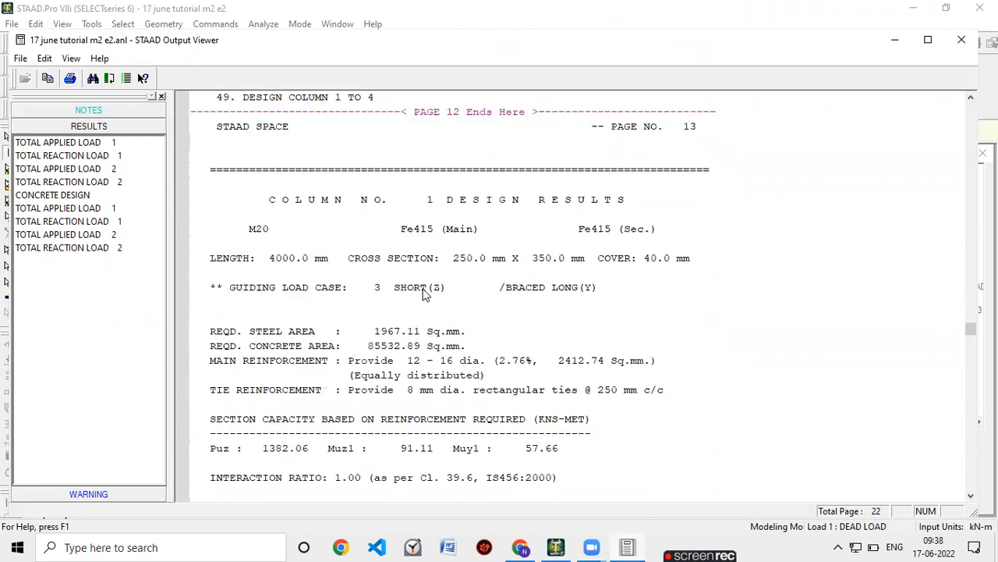
{"action": "scroll", "coordinate": [425, 295], "scroll_direction": "up", "scroll_amount": 3}
{"action": "scroll", "coordinate": [451, 309], "scroll_direction": "down", "scroll_amount": 2}
{"action": "scroll", "coordinate": [290, 243], "scroll_direction": "up", "scroll_amount": 10}
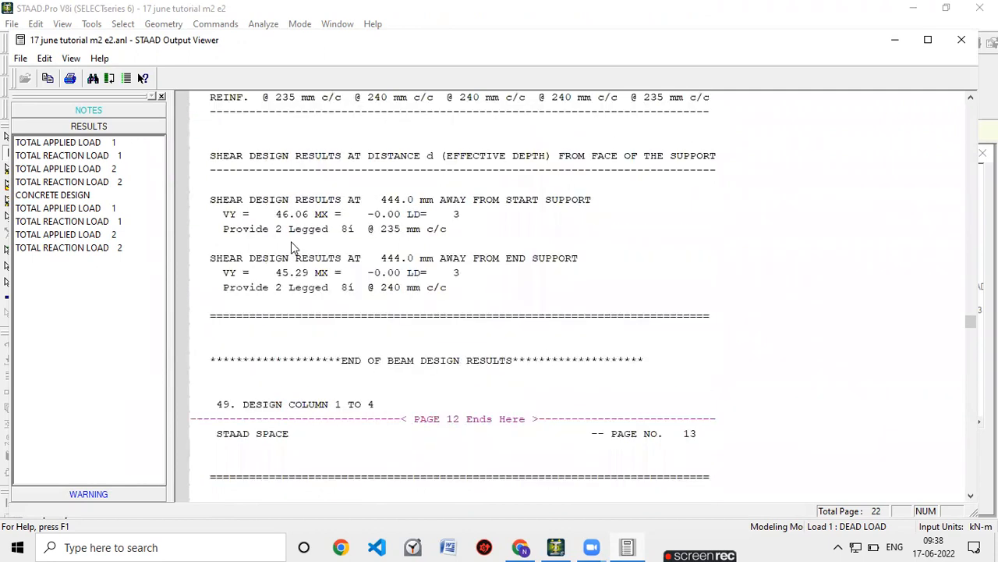
{"action": "scroll", "coordinate": [291, 245], "scroll_direction": "up", "scroll_amount": 4}
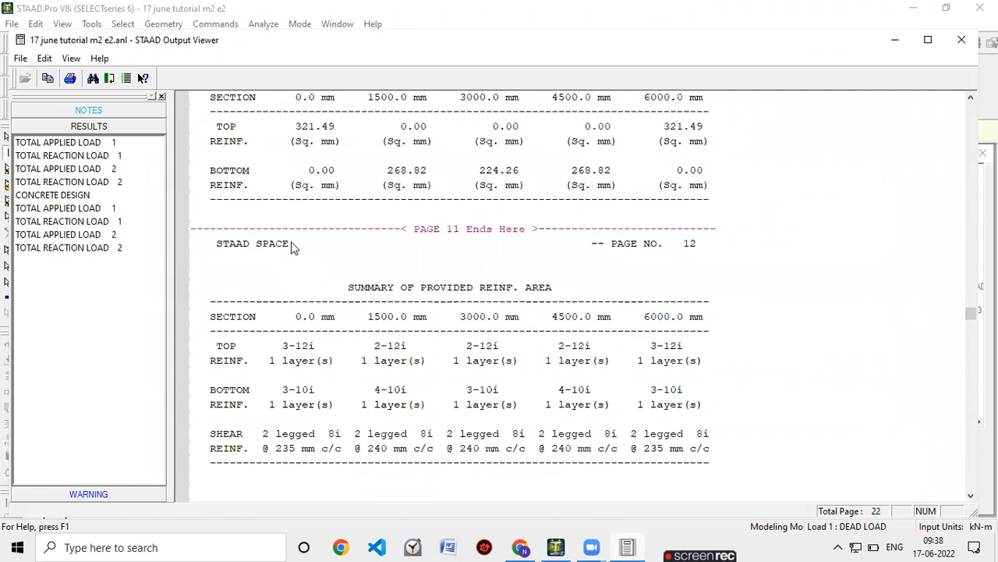
{"action": "left_click", "coordinate": [962, 39]}
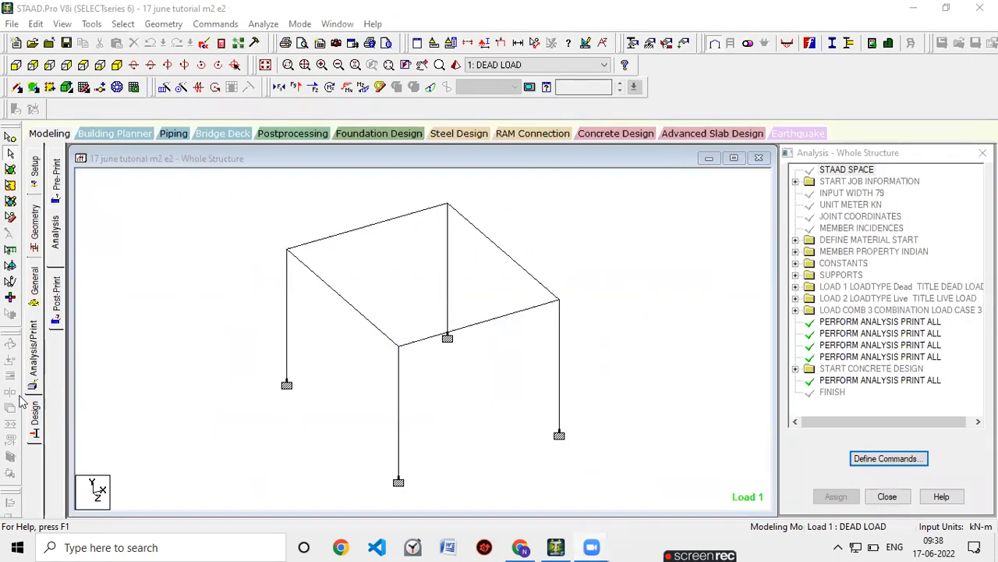